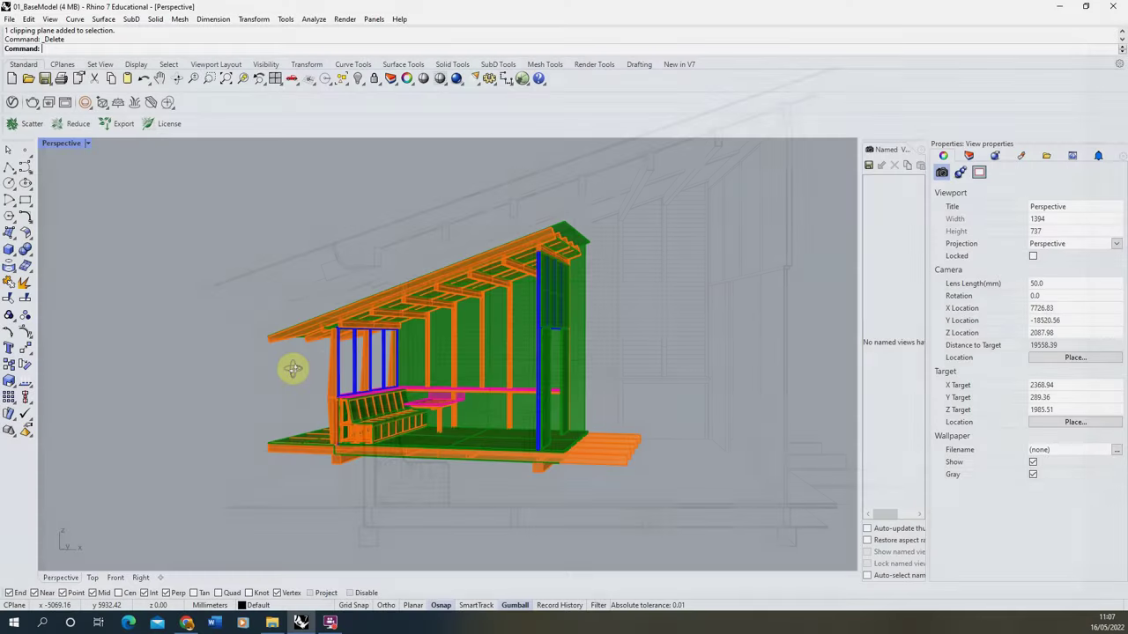
Create a horizontal rectangular clipping plane in the empty space beside the cabin in the Perspective view.
mouse_move(292, 367)
right_mouse_down()
mouse_move(368, 378)
mouse_move(428, 282)
mouse_move(356, 328)
right_mouse_up()
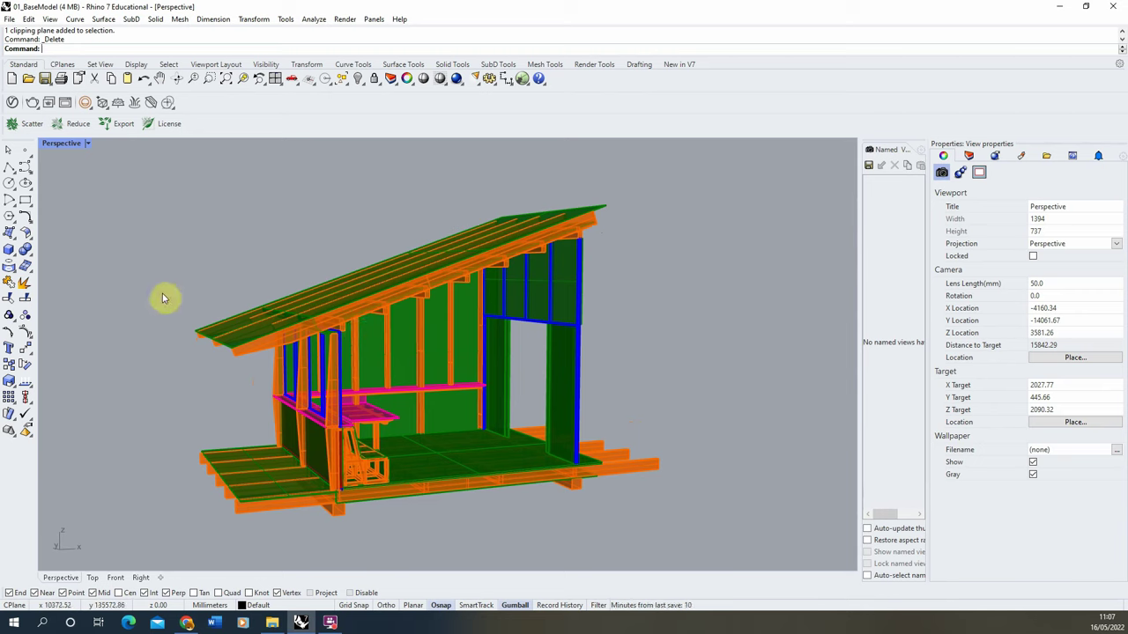
mouse_move(381, 346)
right_mouse_down()
mouse_move(367, 335)
mouse_move(378, 353)
mouse_move(399, 353)
right_mouse_up()
scroll(649, 317, "down", 2)
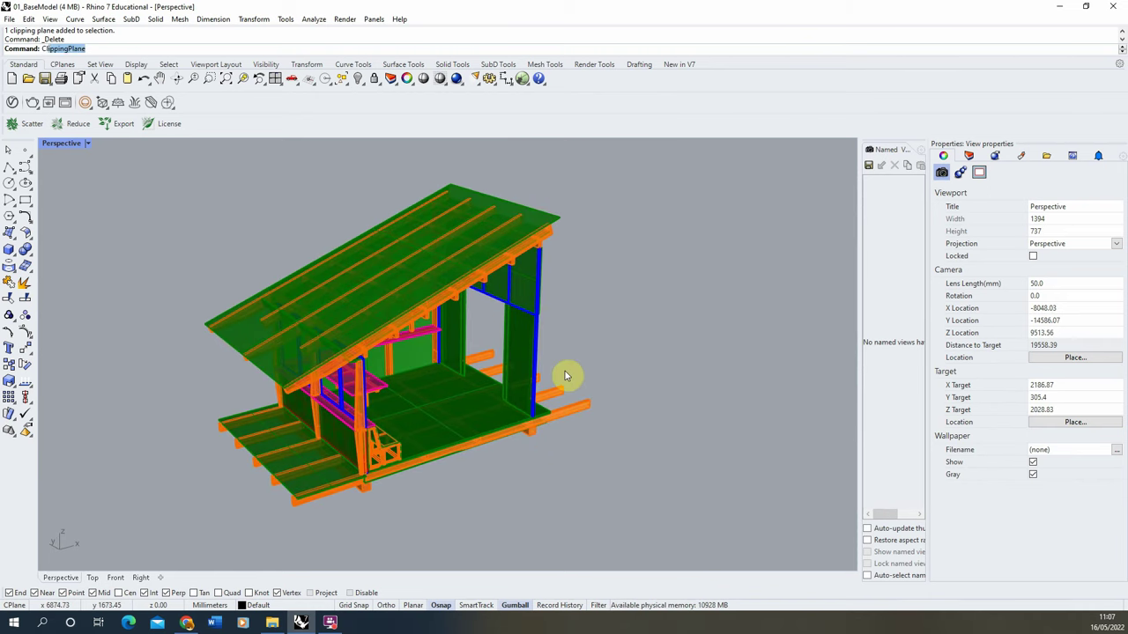
key("Up")
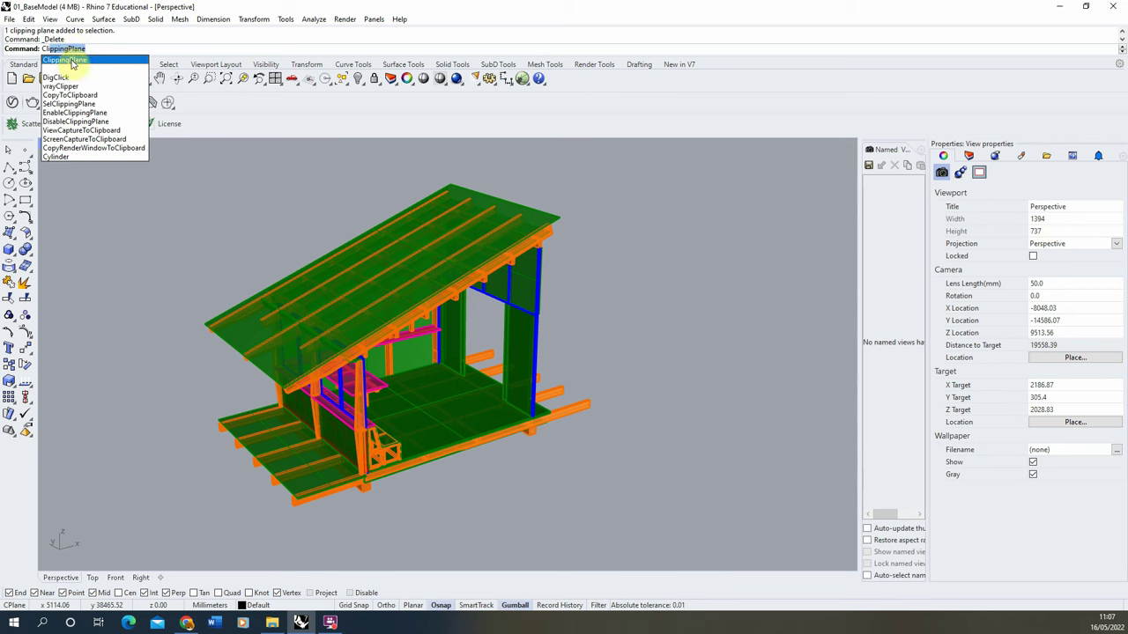
left_click(72, 59)
left_click(748, 329)
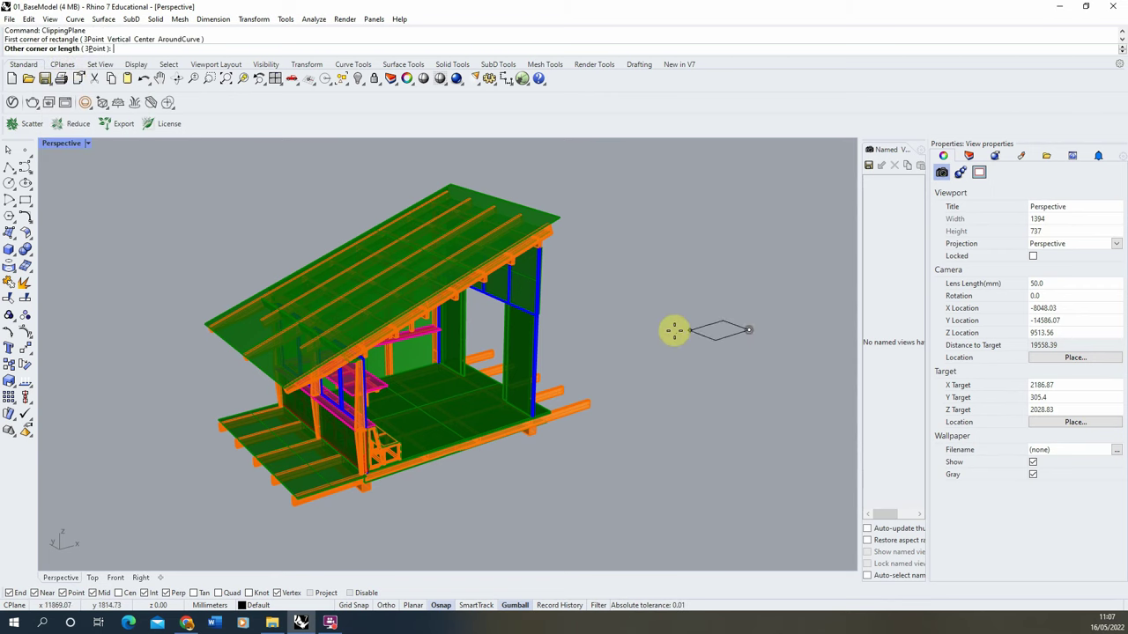
left_click(546, 317)
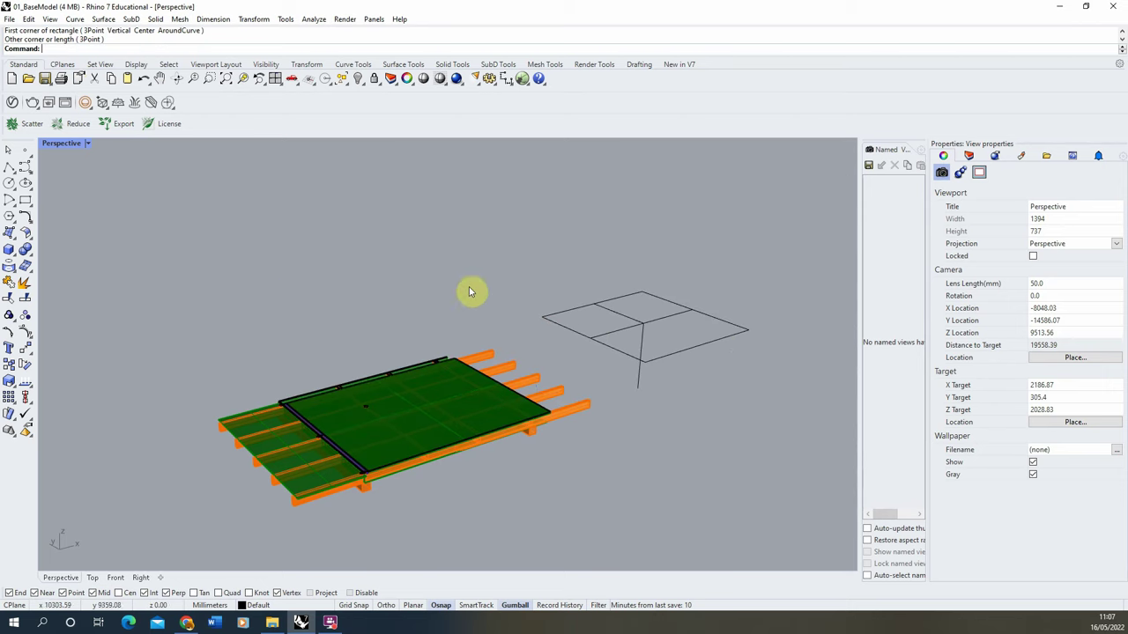
Raise the clipping plane, then rotate it upright and position it to cut a long section through the cabin.
left_click(644, 331)
left_click_drag(644, 330, 654, 254)
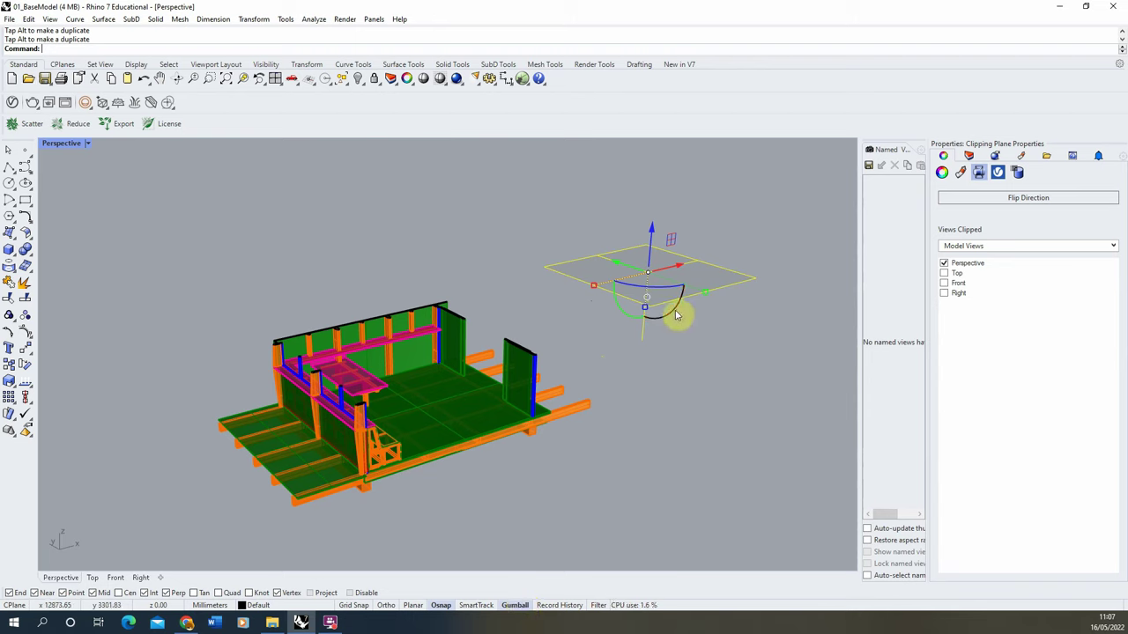
left_click_drag(675, 317, 353, 255)
left_click_drag(675, 285, 737, 320)
Examine the section cut through the roof, walls, bench and floor from several angles and distances.
right_click_drag(738, 320, 403, 445)
scroll(426, 393, "up", 10)
scroll(412, 383, "down", 10)
scroll(391, 320, "up", 4)
right_click_drag(390, 320, 335, 385)
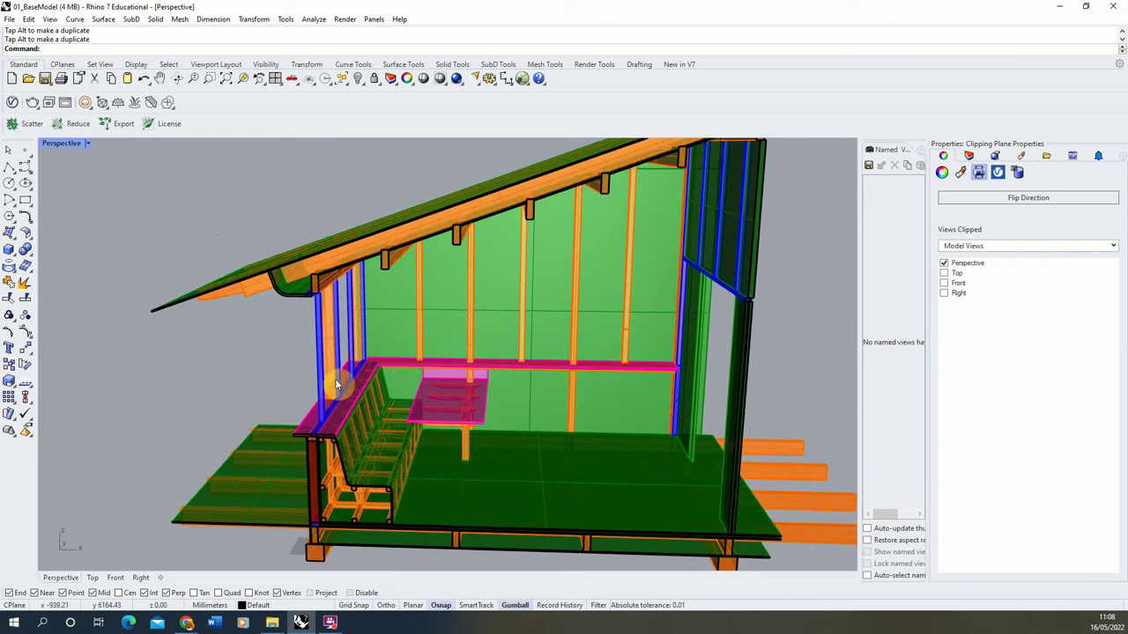
scroll(486, 335, "down", 4)
right_click_drag(487, 334, 582, 335)
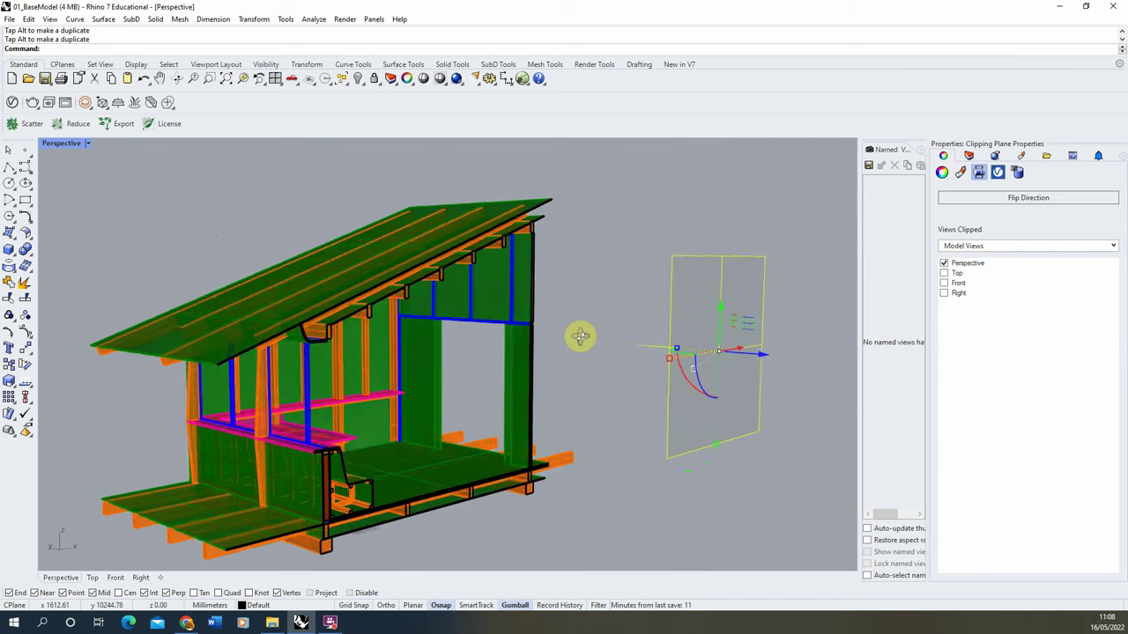
scroll(522, 349, "up", 4)
scroll(522, 349, "down", 4)
right_click_drag(516, 357, 380, 327)
scroll(519, 340, "up", 4)
scroll(516, 340, "down", 4)
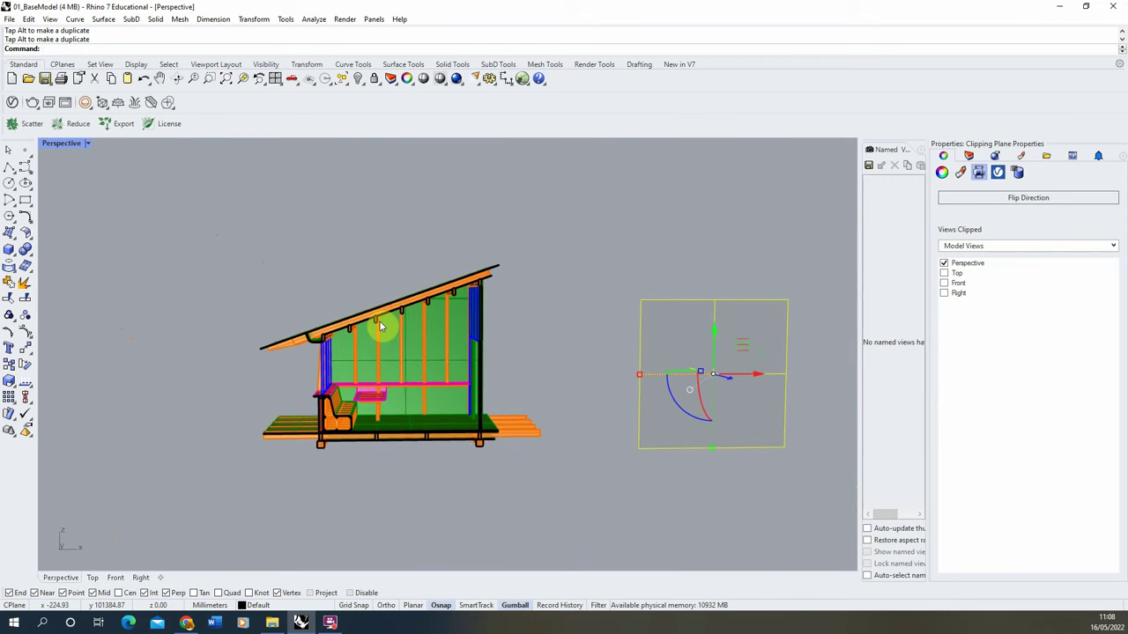
left_click(350, 250)
right_click_drag(350, 249, 320, 383)
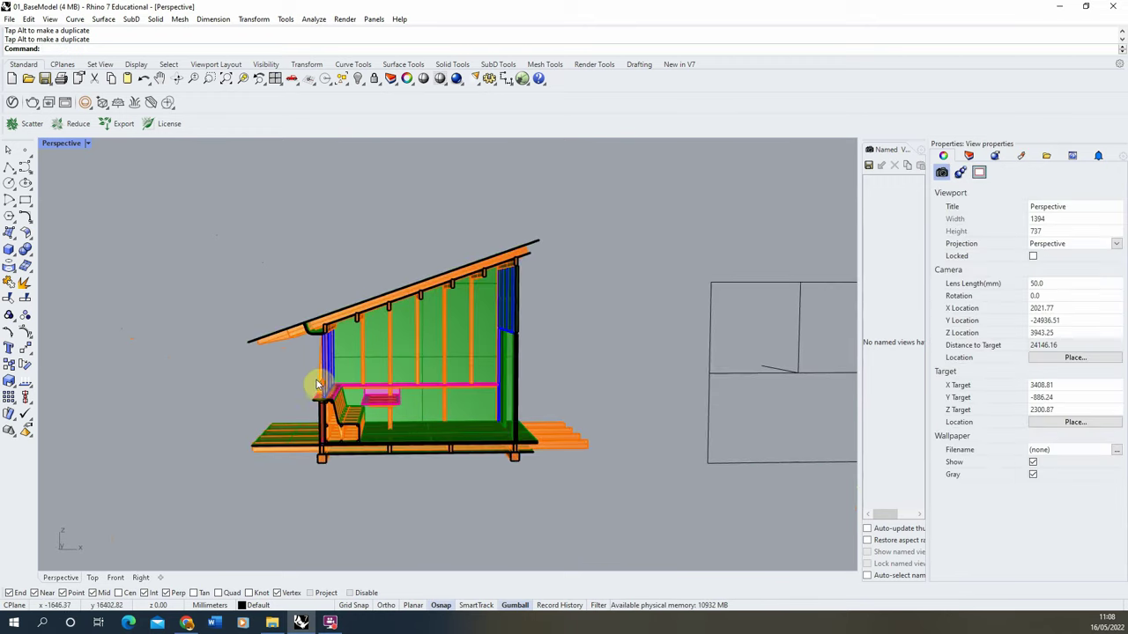
right_click_drag(305, 251, 280, 305)
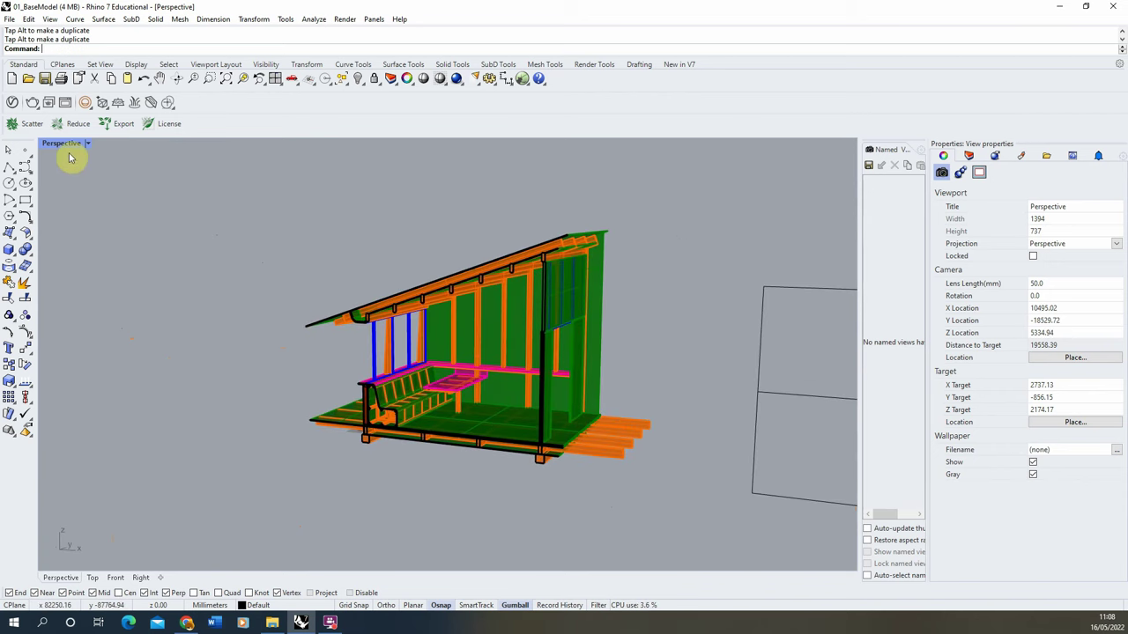
right_click_drag(185, 289, 232, 261)
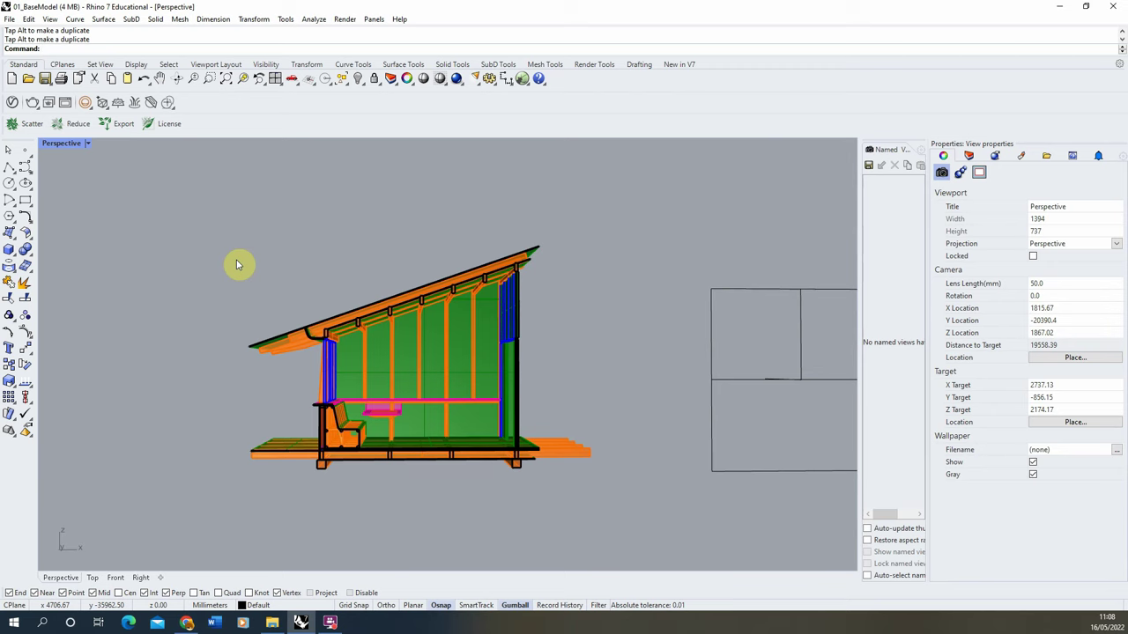
Switch to the four-viewport layout and activate the Front view with the cabin enlarged.
double_click(62, 145)
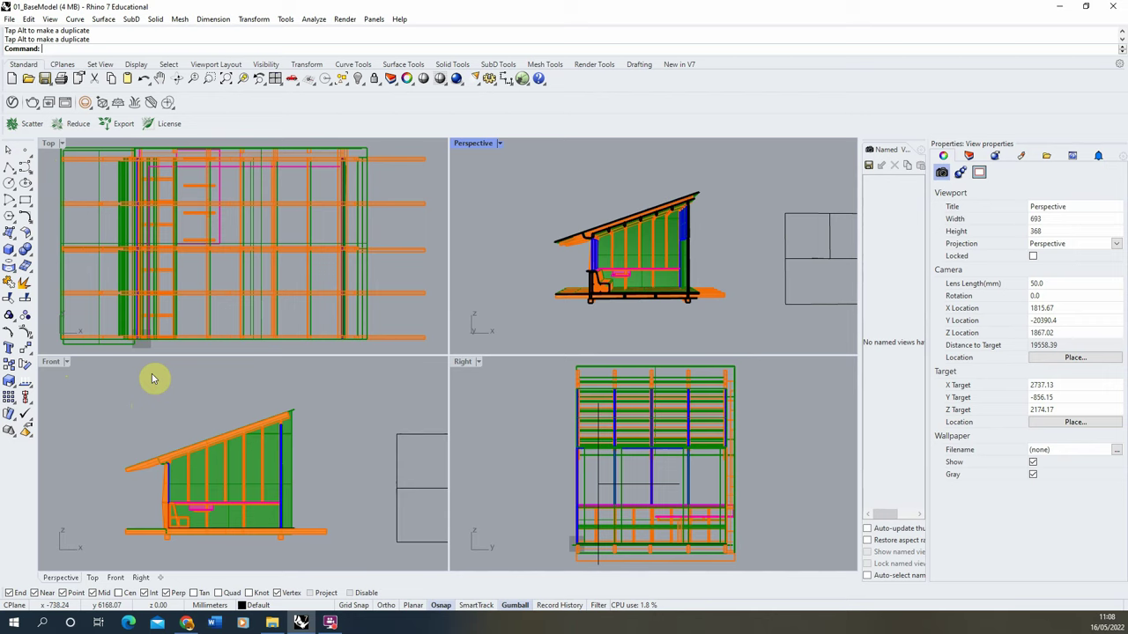
left_click(68, 365)
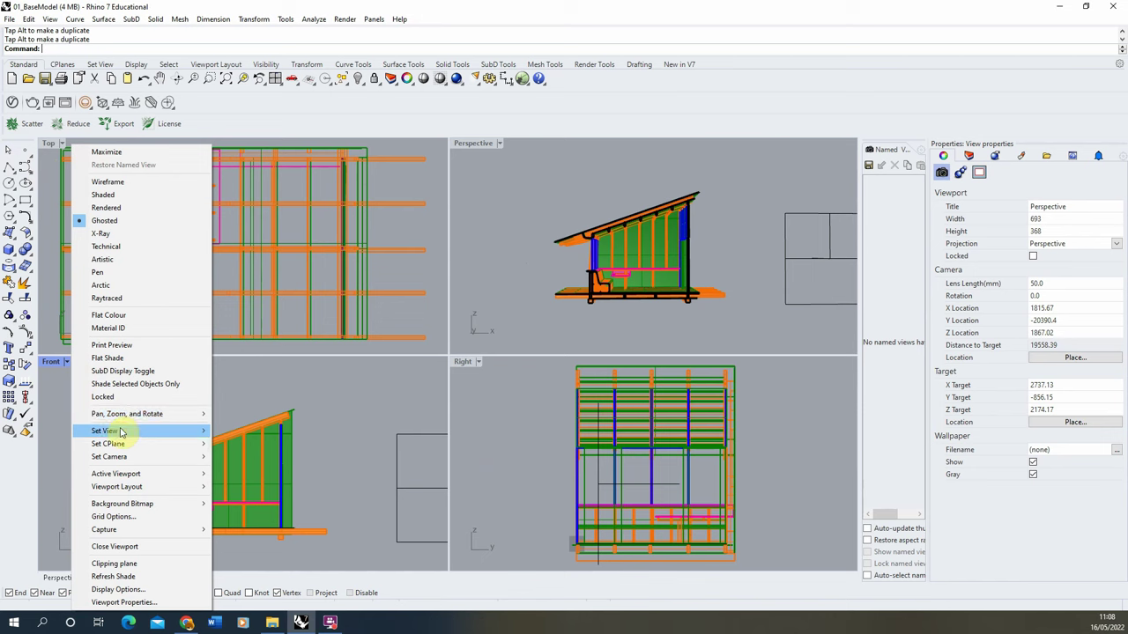
mouse_move(121, 431)
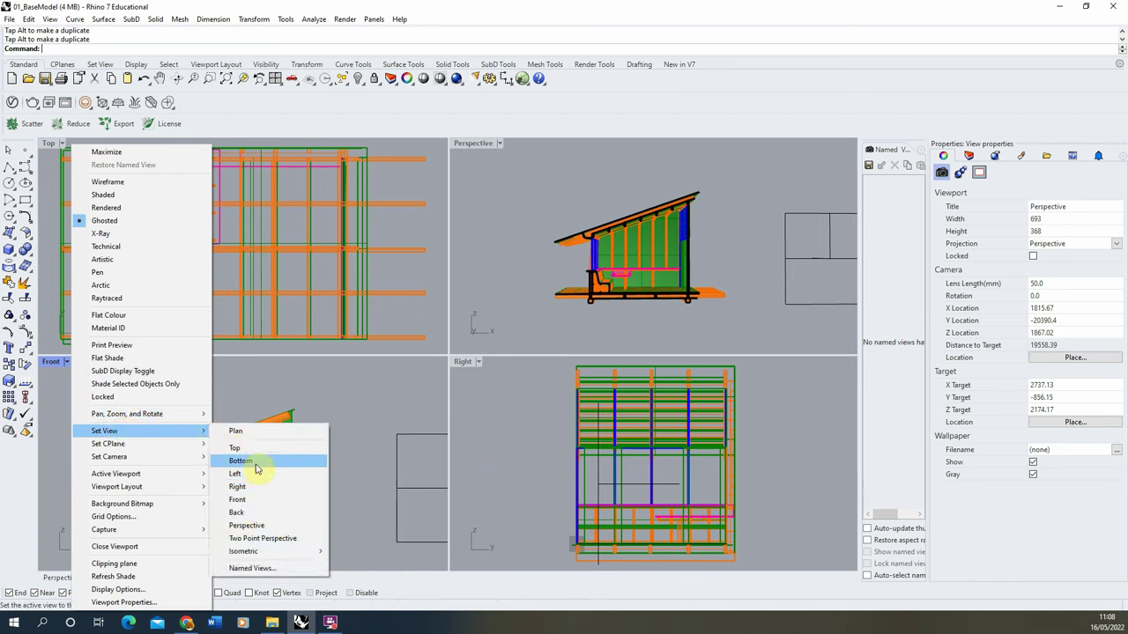
left_click(351, 416)
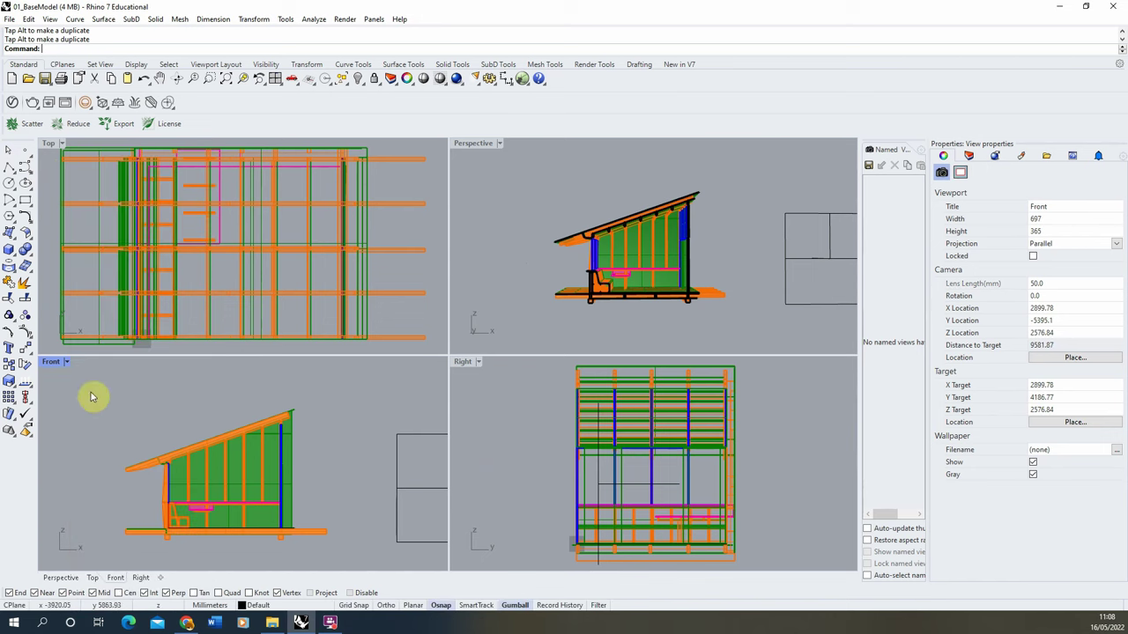
scroll(177, 440, "up", 1)
scroll(176, 516, "up", 1)
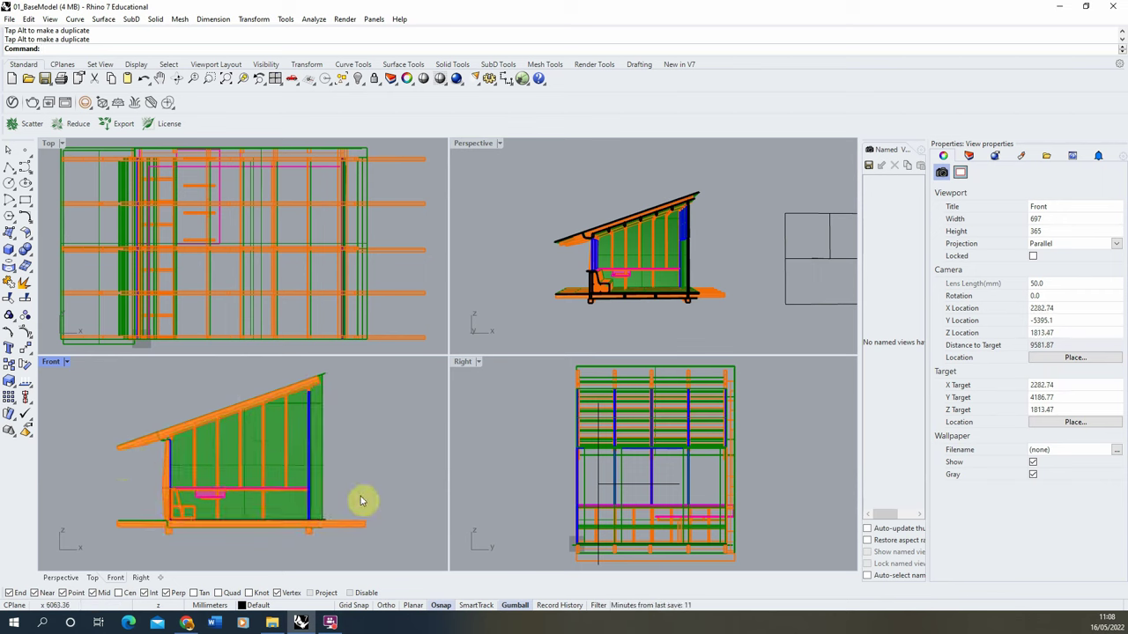
Shift the vertical clipping plane slightly outward toward the cabin's cut side in the Perspective view.
right_click_drag(688, 249, 747, 238)
left_click(749, 238)
mouse_move(749, 238)
left_mouse_down()
mouse_move(737, 232)
mouse_move(747, 238)
left_mouse_up()
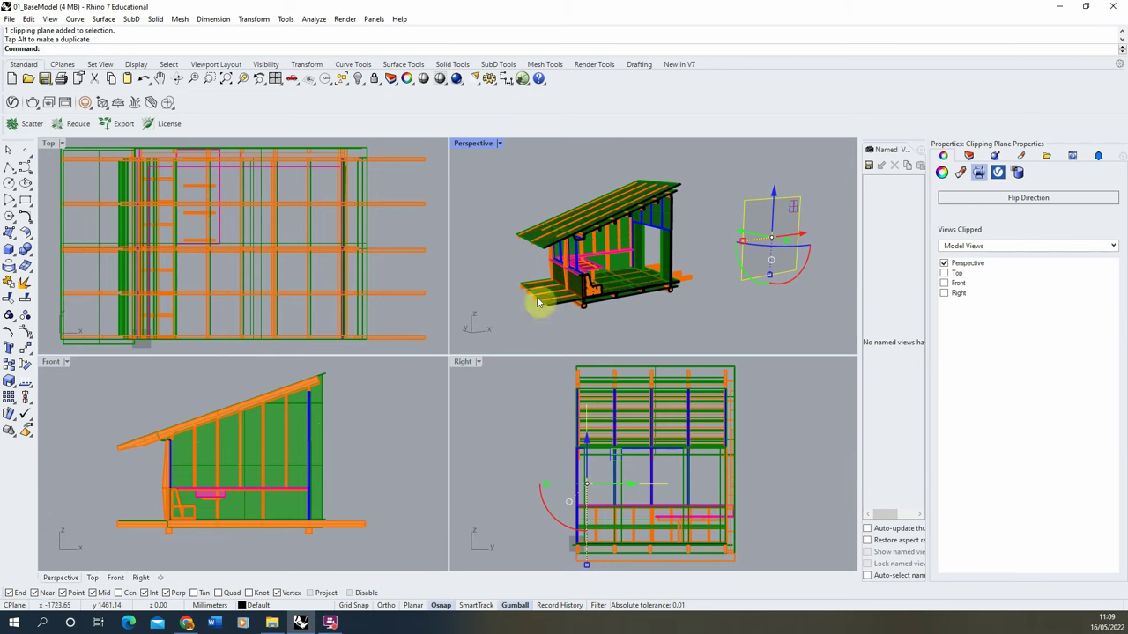
left_click(529, 332)
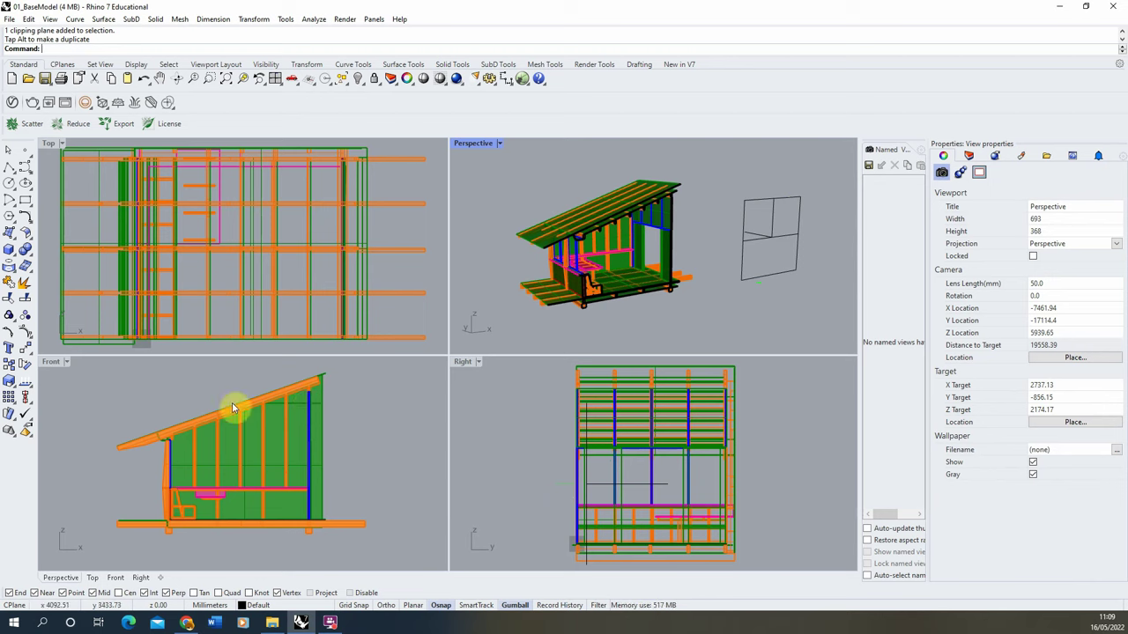
Make the clipping plane also cut the Front view and nudge it a little further outward.
left_click(763, 244)
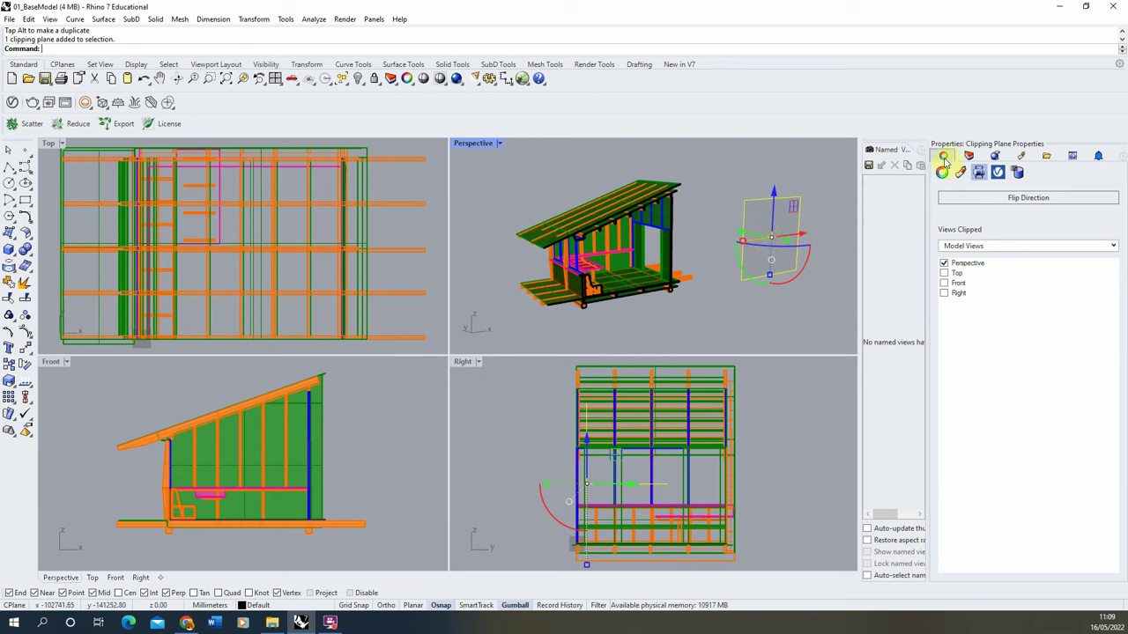
left_click(945, 283)
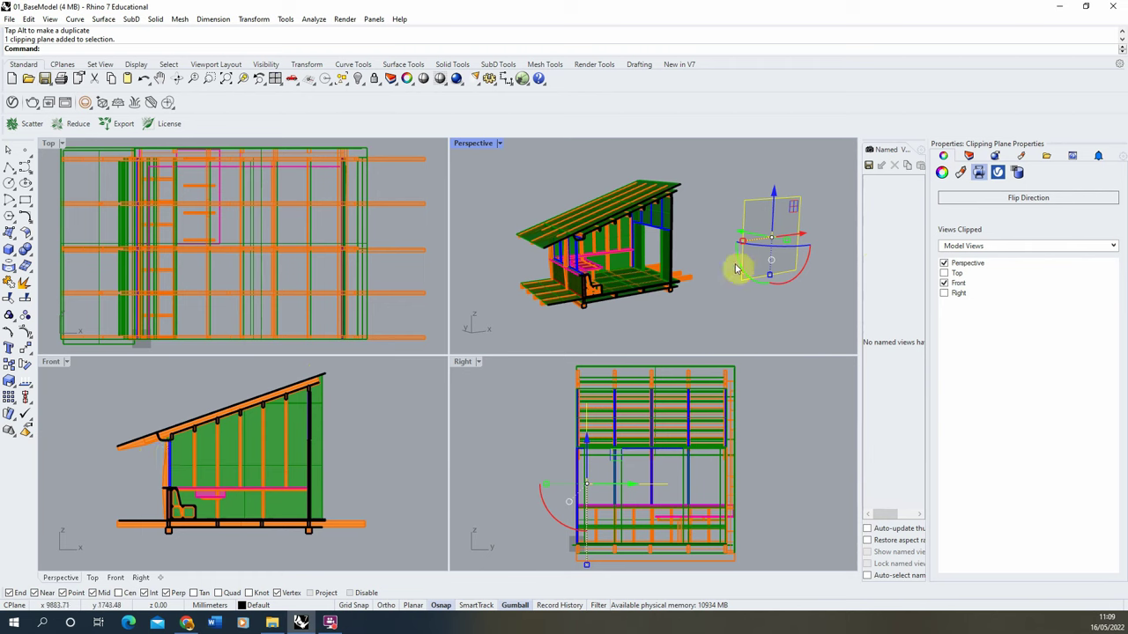
mouse_move(753, 235)
left_mouse_down()
mouse_move(738, 235)
mouse_move(755, 242)
left_mouse_up()
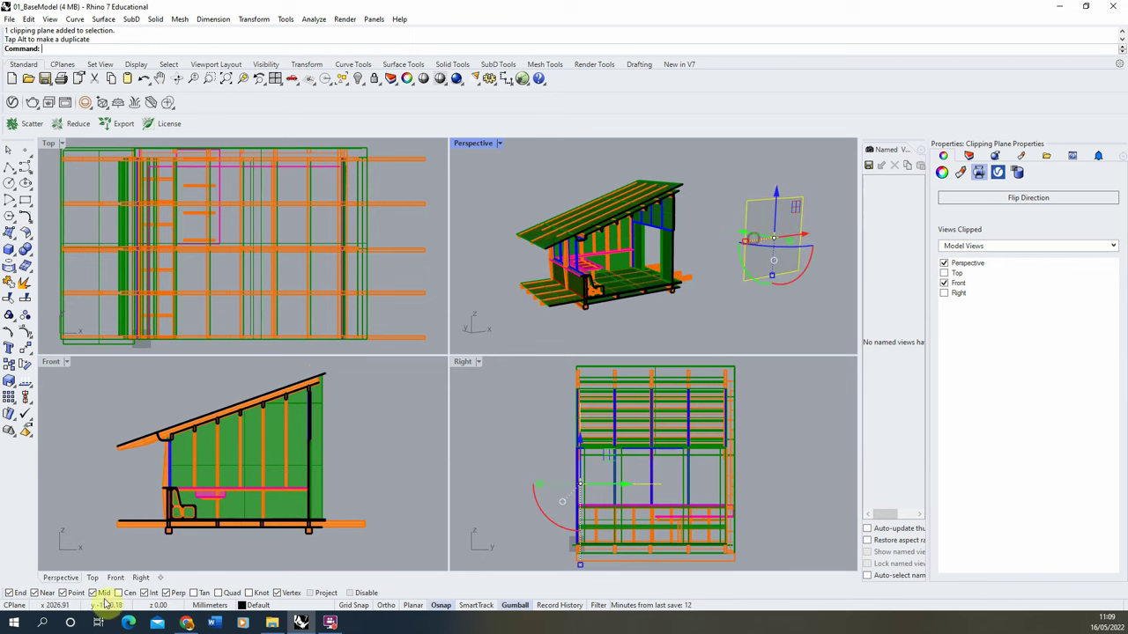
left_click(352, 435)
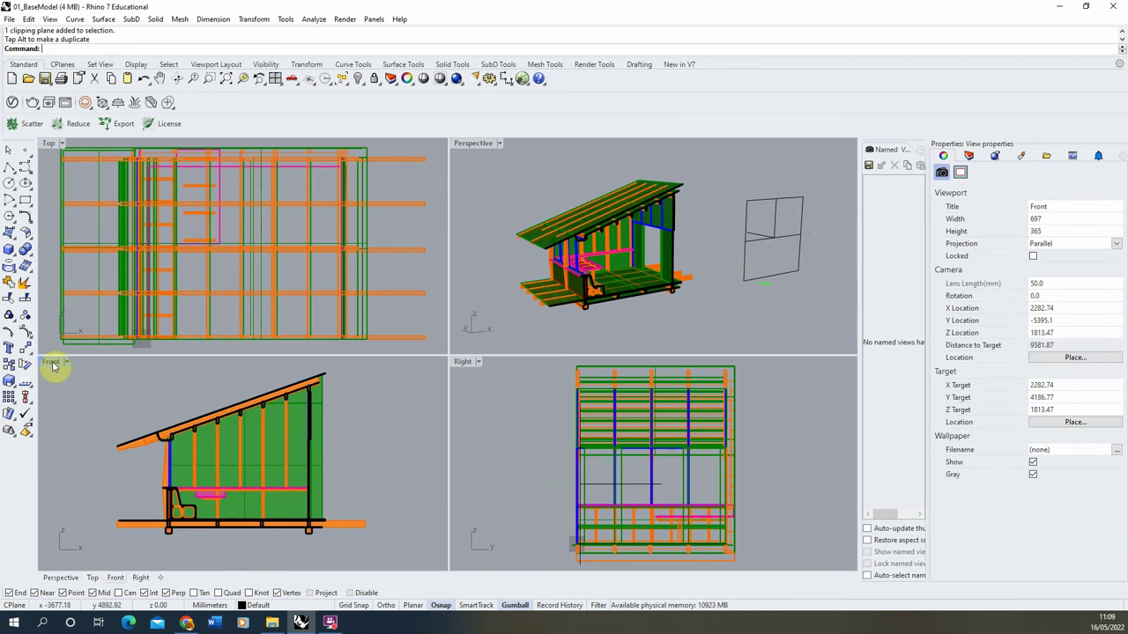
Maximize the Front viewport and set its projection to Perspective, with the sectioned cabin centred in view.
double_click(51, 363)
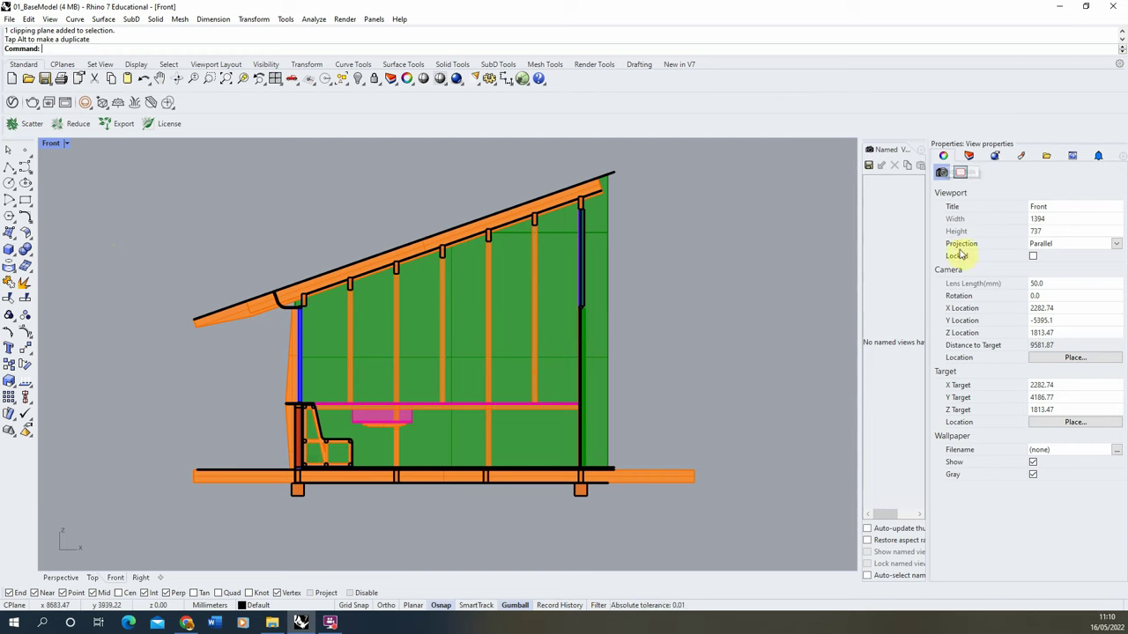
left_click(1115, 248)
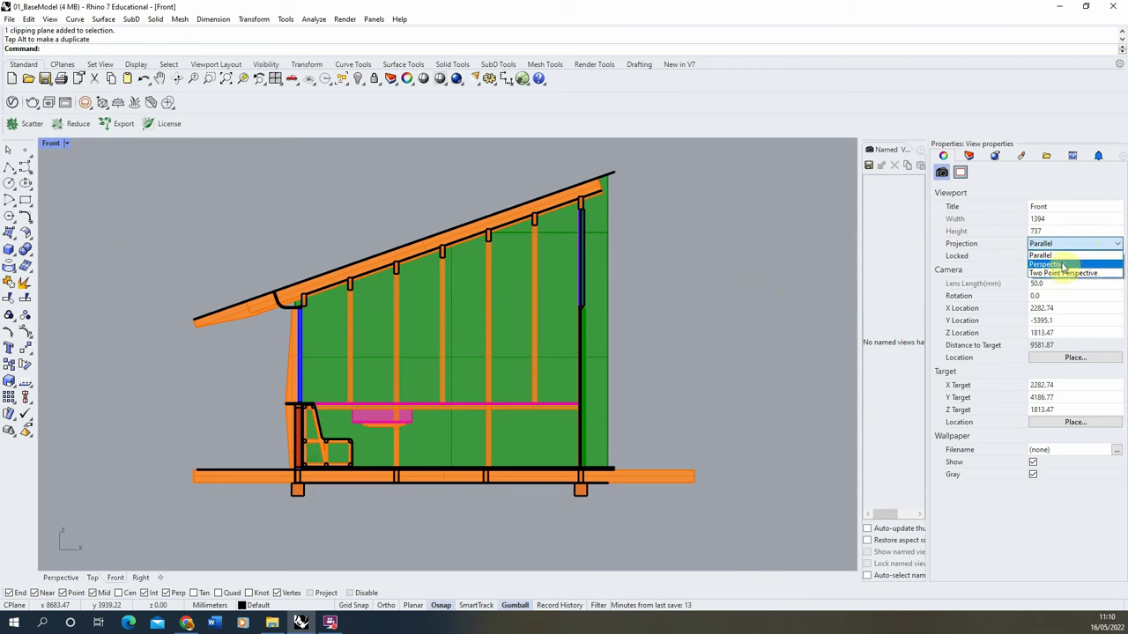
left_click(1060, 266)
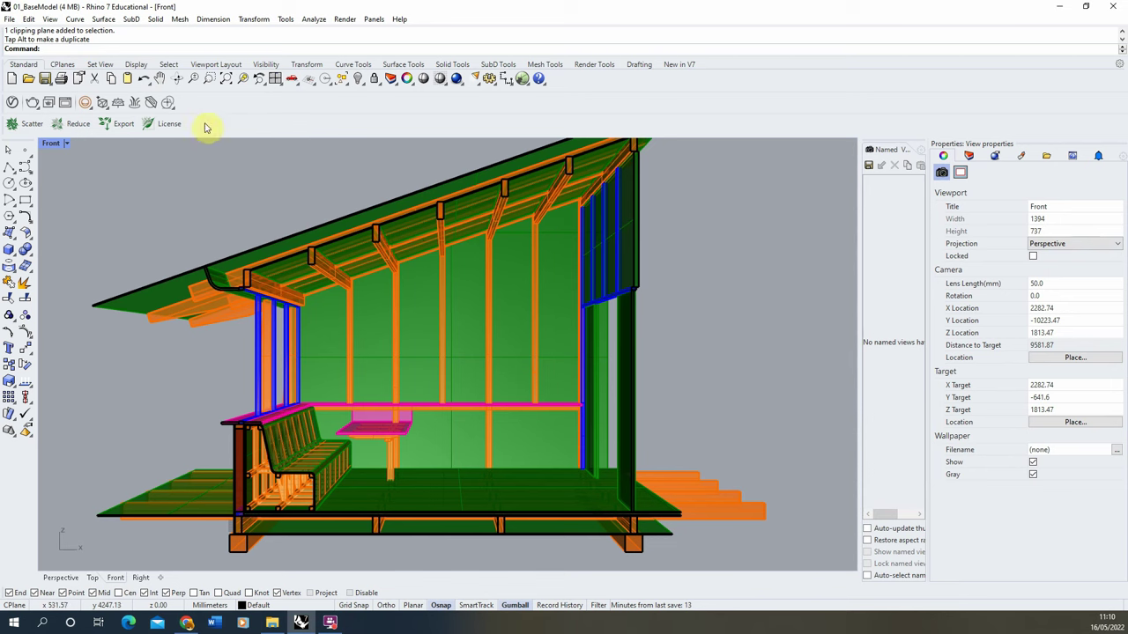
left_click(160, 80)
left_click_drag(380, 335, 403, 335)
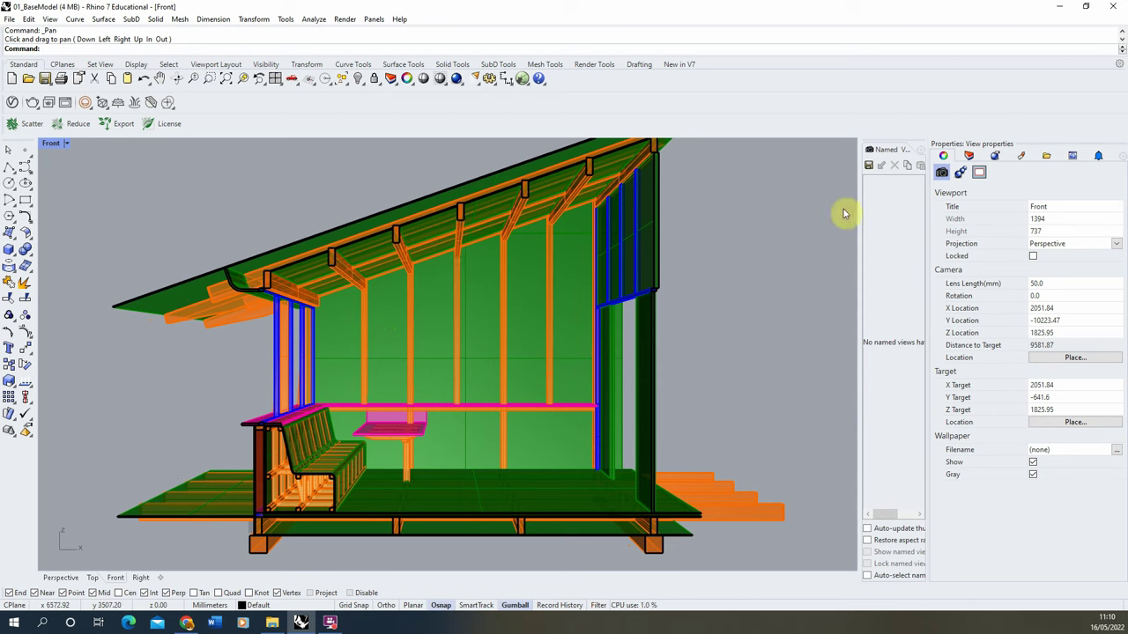
Switch the Front viewport's projection to Parallel and back to Perspective to compare the two section views.
left_click(1114, 244)
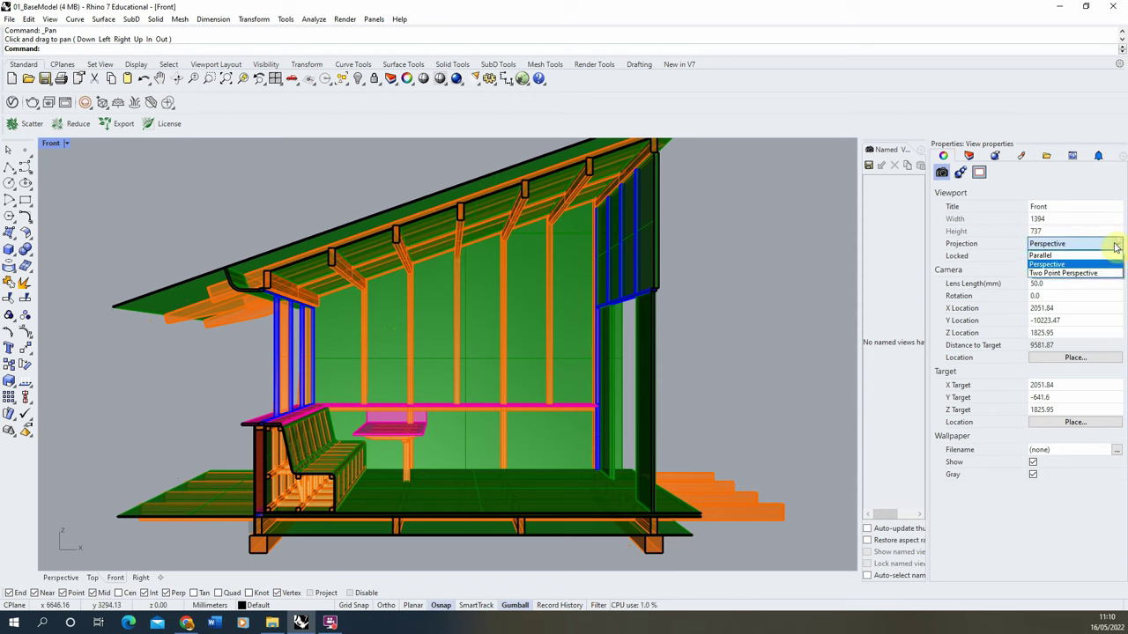
left_click(1057, 260)
left_click(1112, 247)
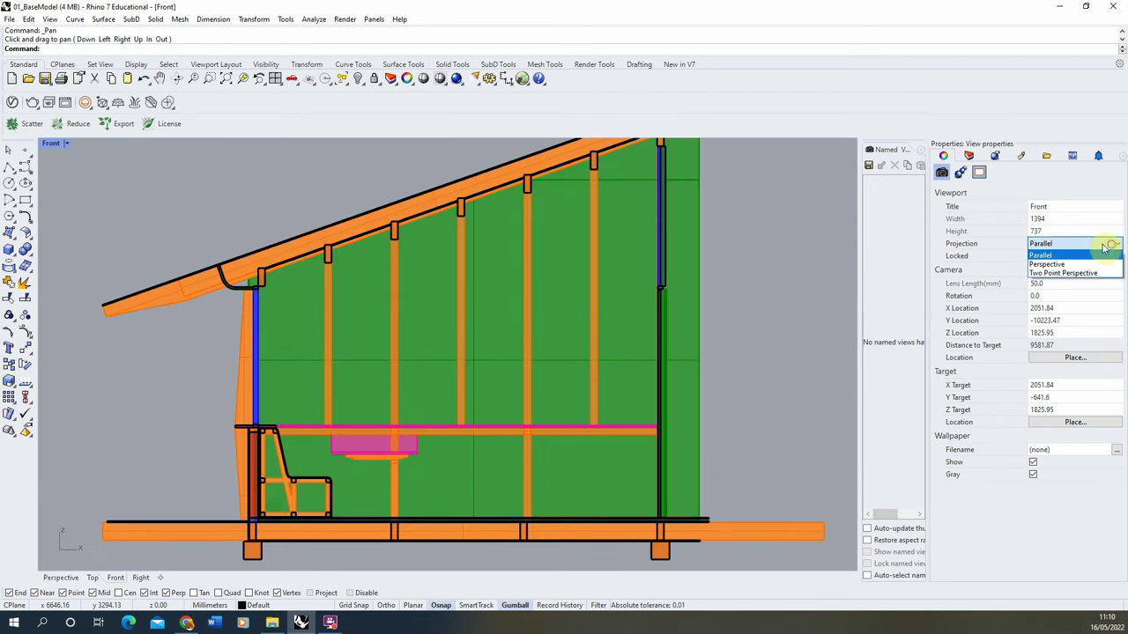
left_click(1043, 274)
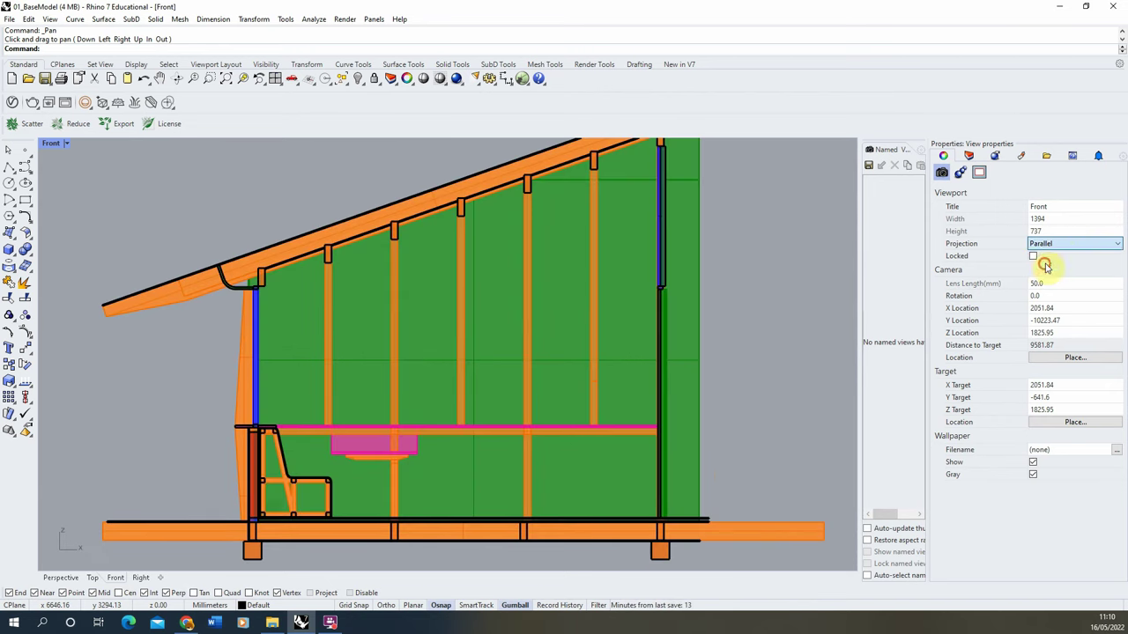
left_click(1048, 245)
left_click(1047, 258)
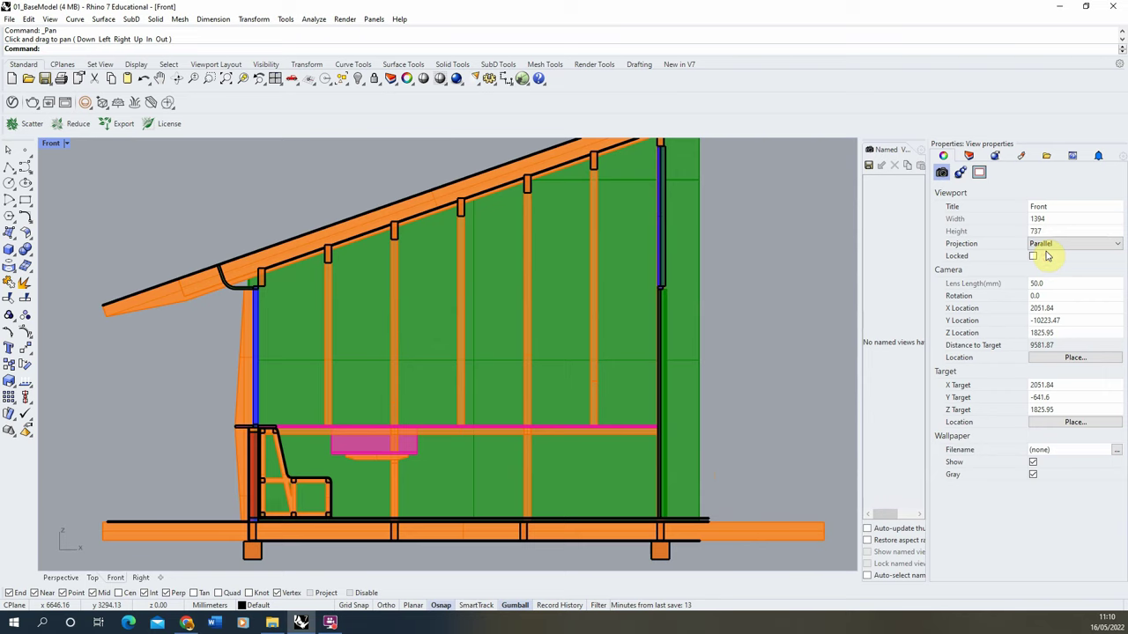
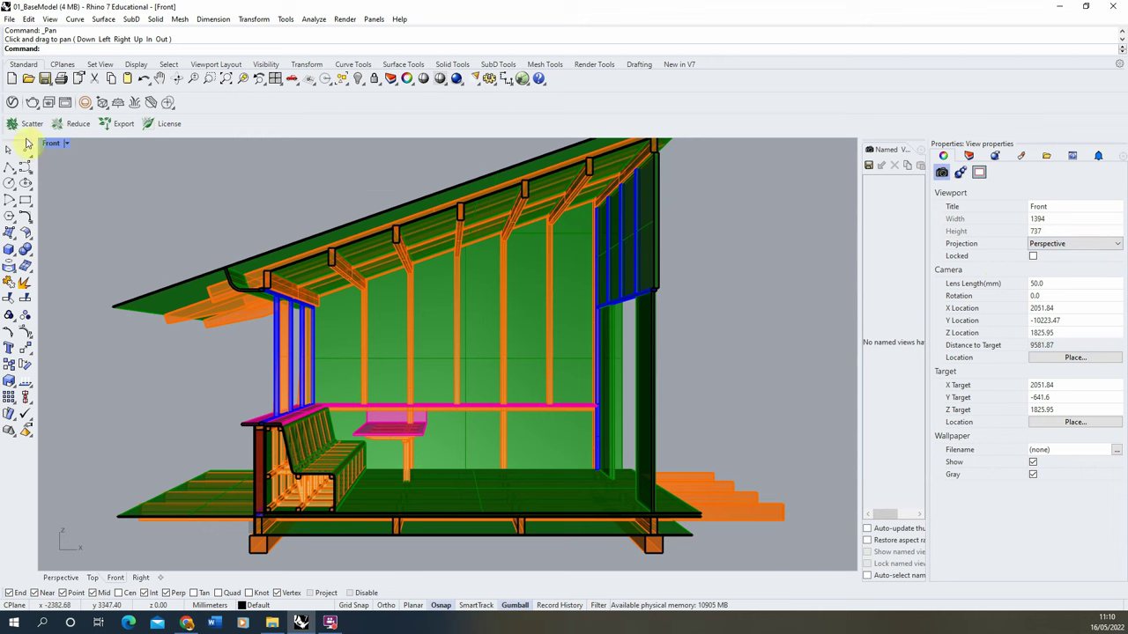
Orbit the Front view off-axis and orient its camera to the cabin's back wall surface without flipping the direction.
right_click_drag(445, 342, 384, 345)
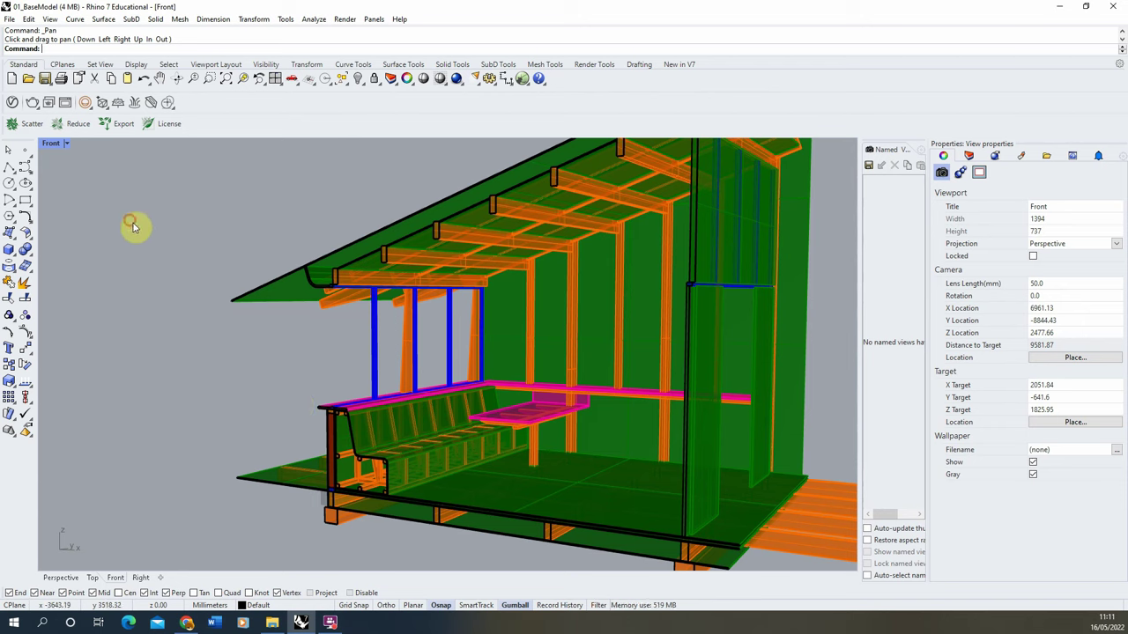
left_click(49, 20)
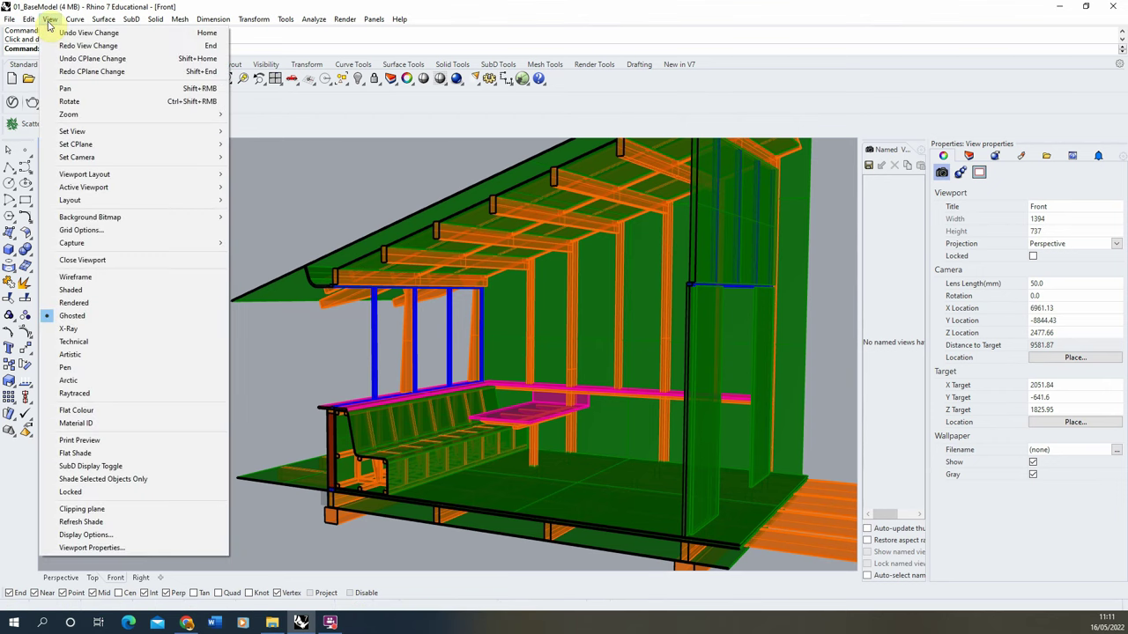
mouse_move(132, 158)
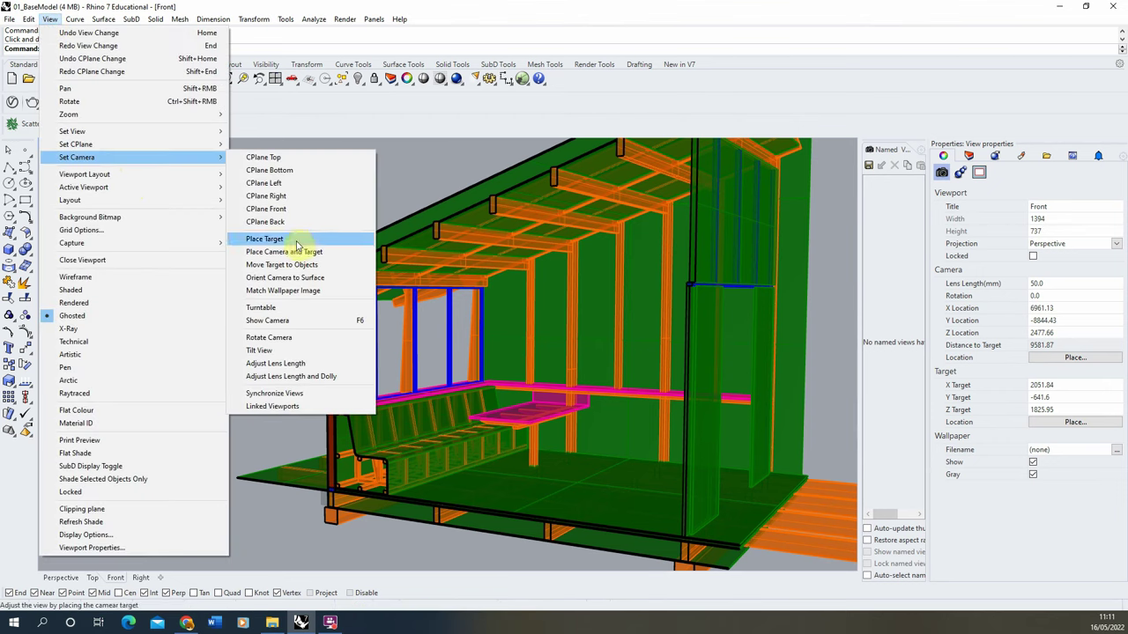
left_click(270, 279)
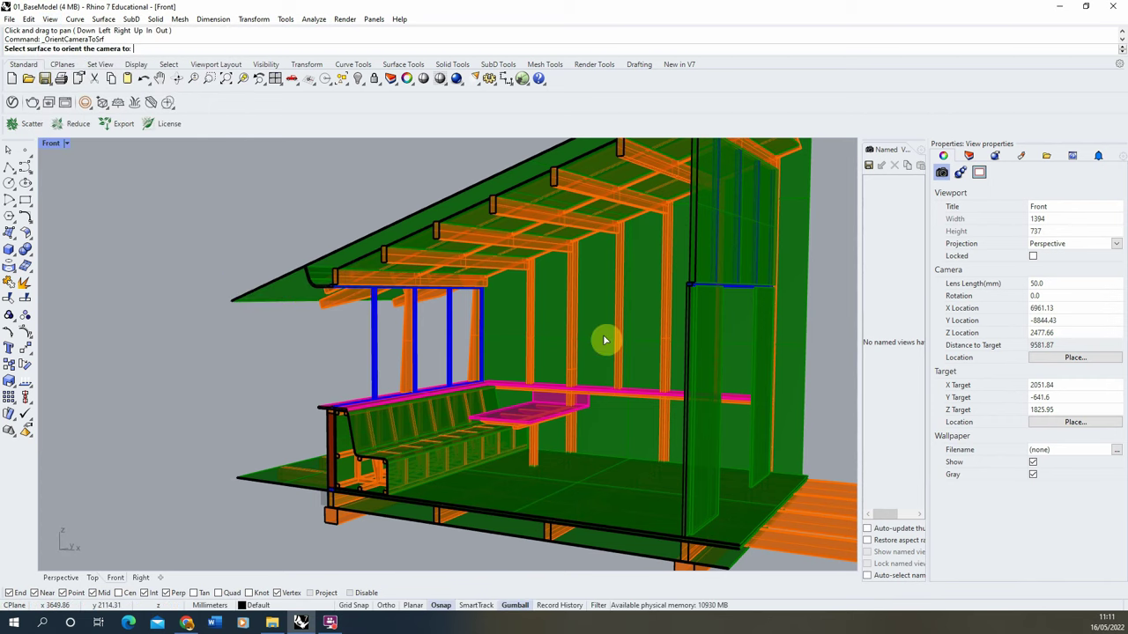
left_click(637, 343)
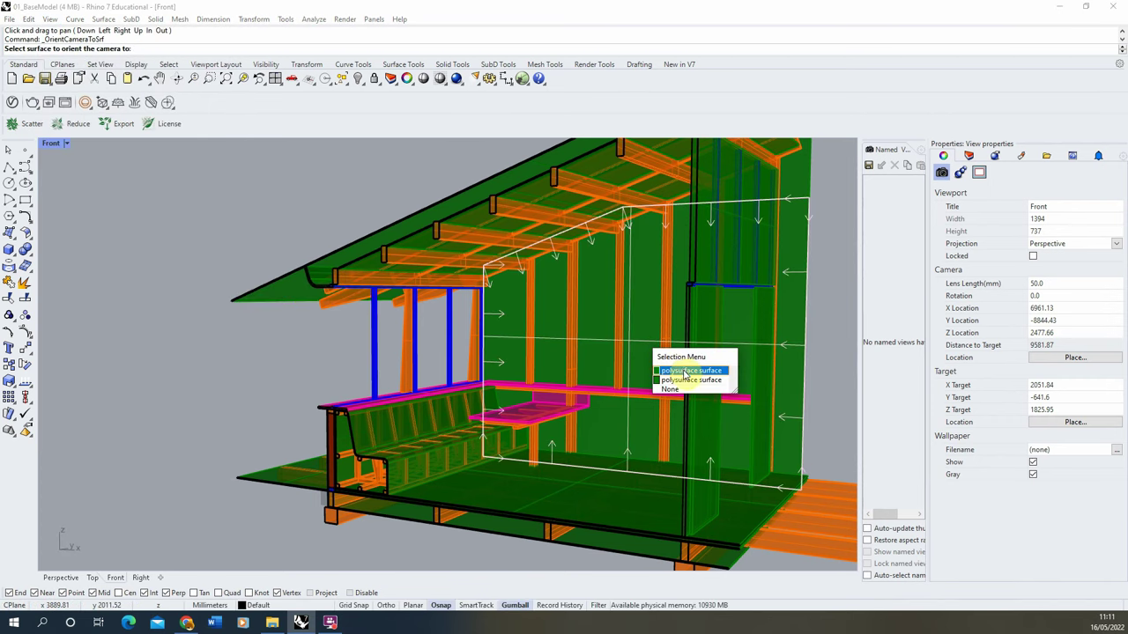
left_click(678, 373)
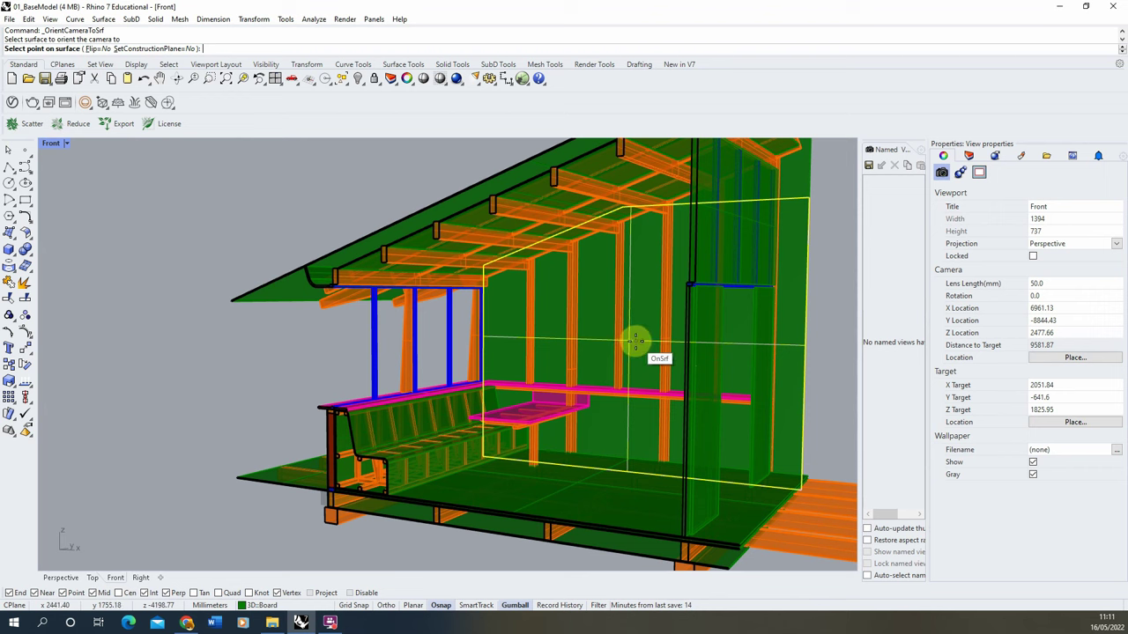
left_click(635, 341)
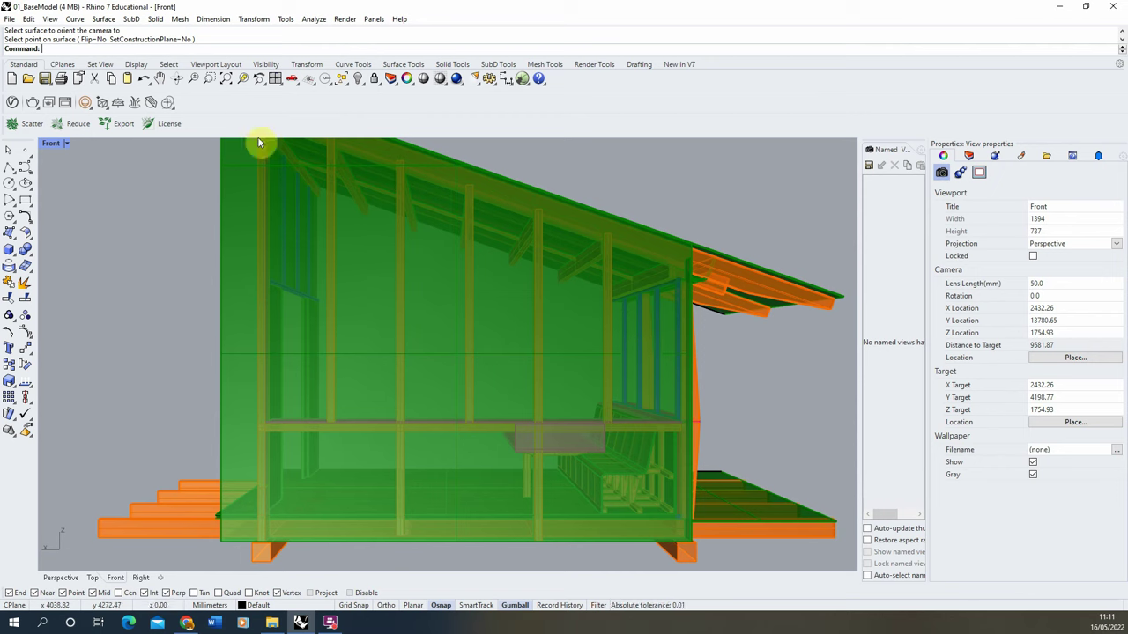
Orient the camera to the back wall surface with Flip set to Yes, picking a point near the wall's centre.
left_click(50, 19)
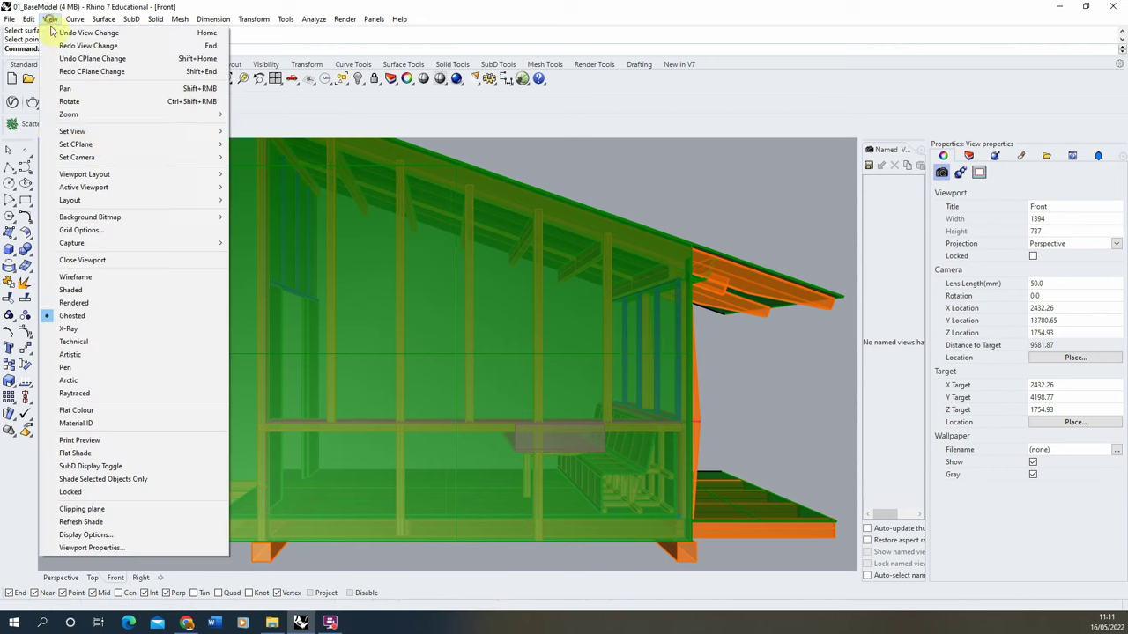
mouse_move(91, 158)
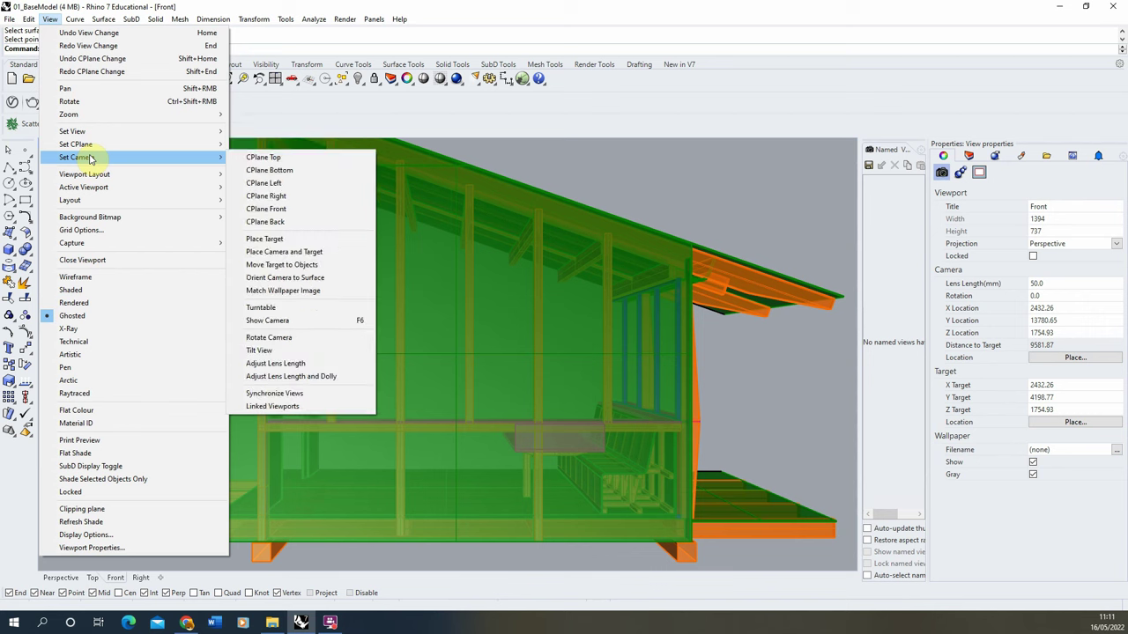
left_click(278, 279)
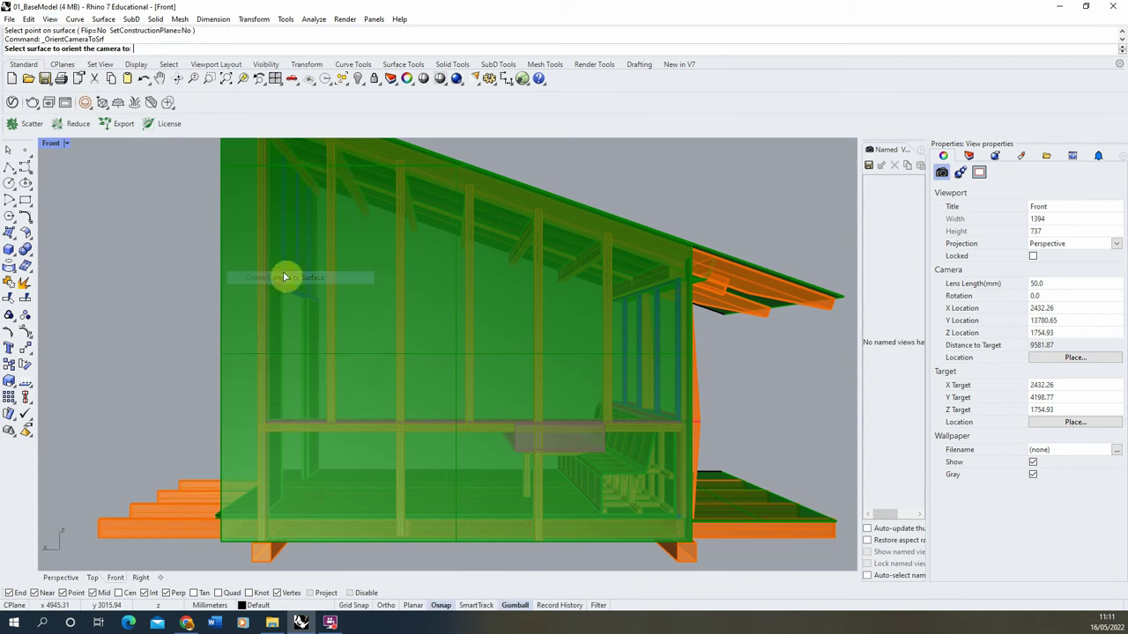
left_click(447, 346)
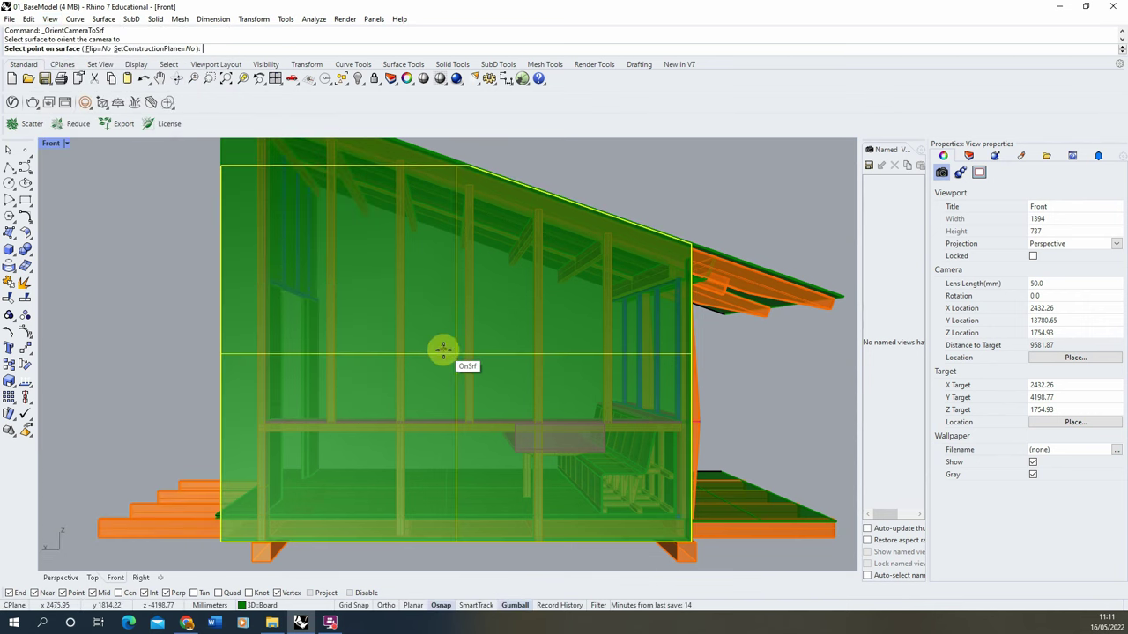
left_click(98, 49)
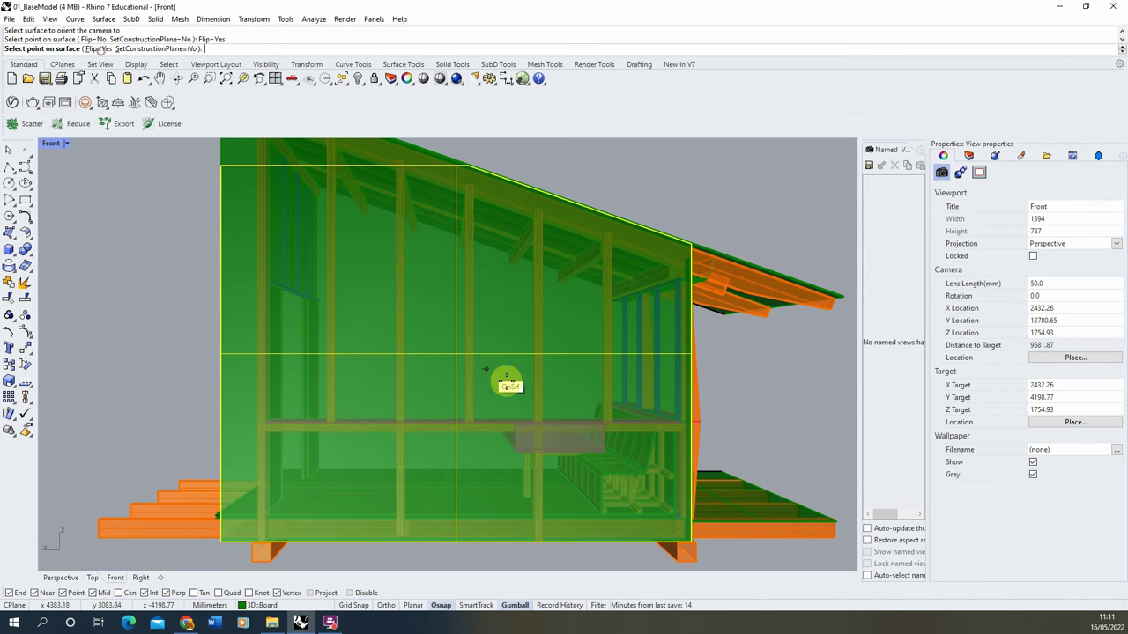
left_click(447, 354)
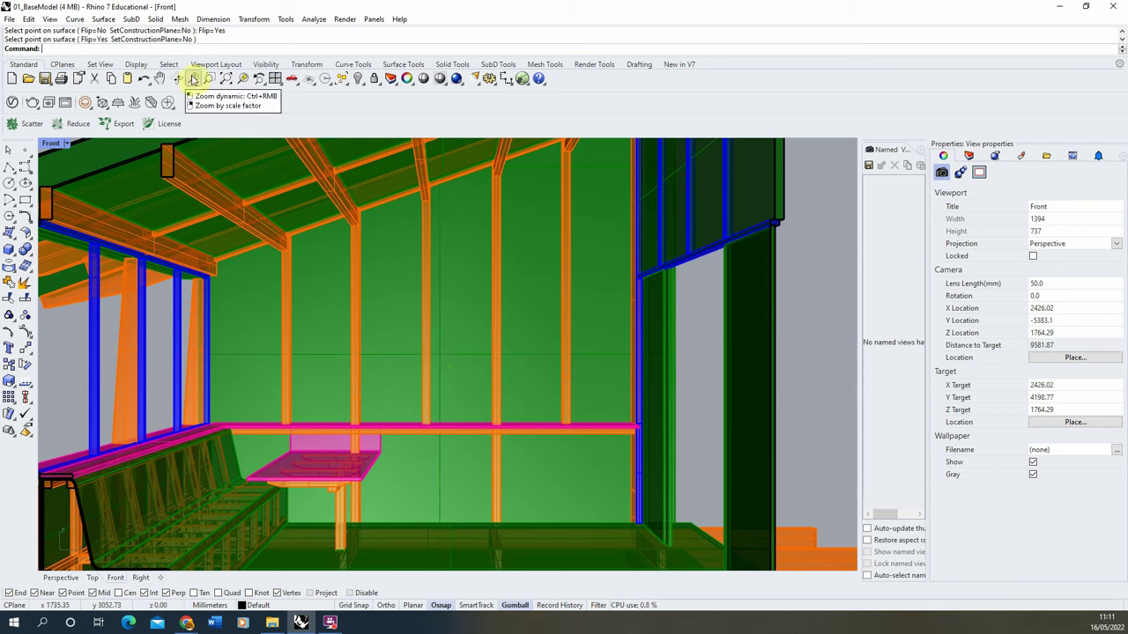
Frame the entire sectioned cabin centrally in the Front viewport, with empty space around the roof and floor.
left_click(193, 79)
left_click_drag(433, 352, 438, 381)
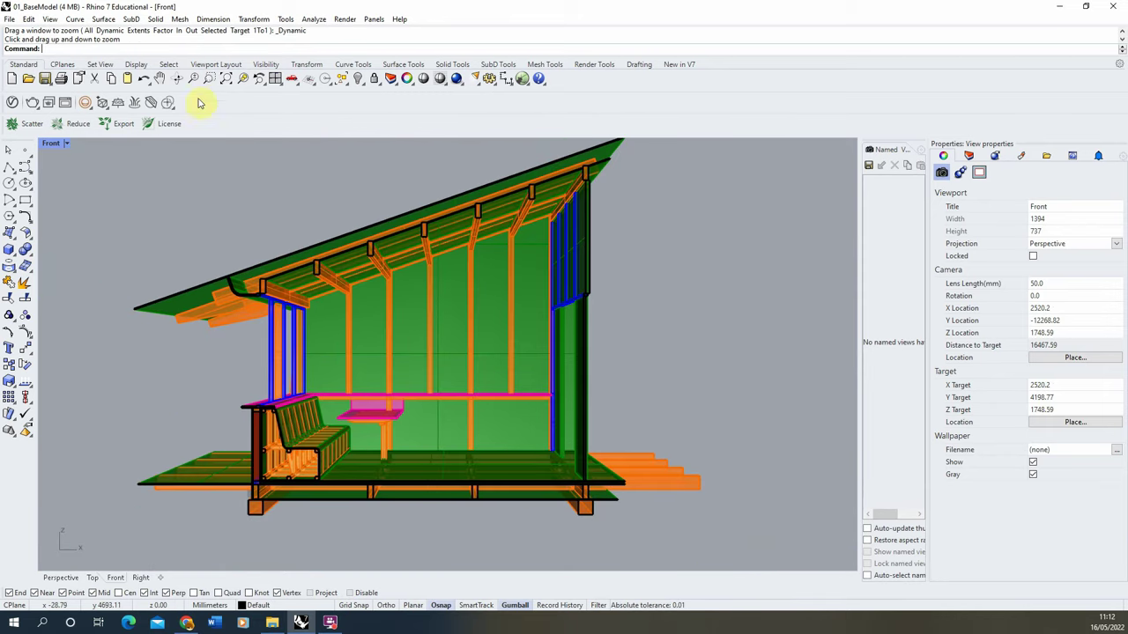
left_click(160, 78)
left_click_drag(404, 339, 415, 344)
key("Return")
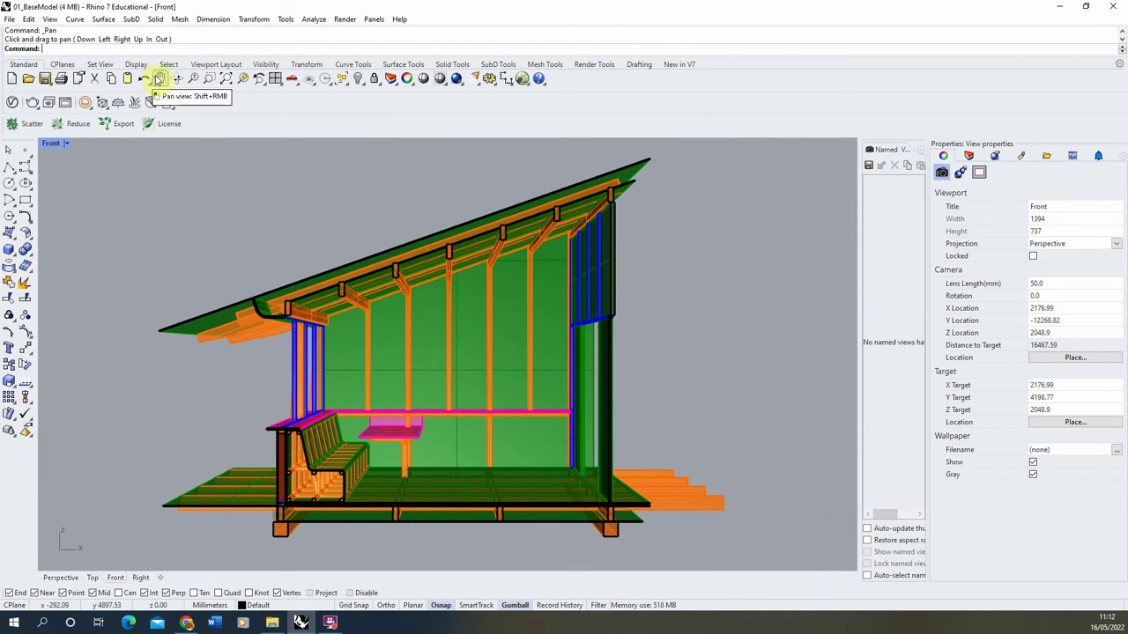
left_click(159, 79)
mouse_move(423, 376)
left_mouse_down()
mouse_move(433, 385)
mouse_move(434, 374)
left_mouse_up()
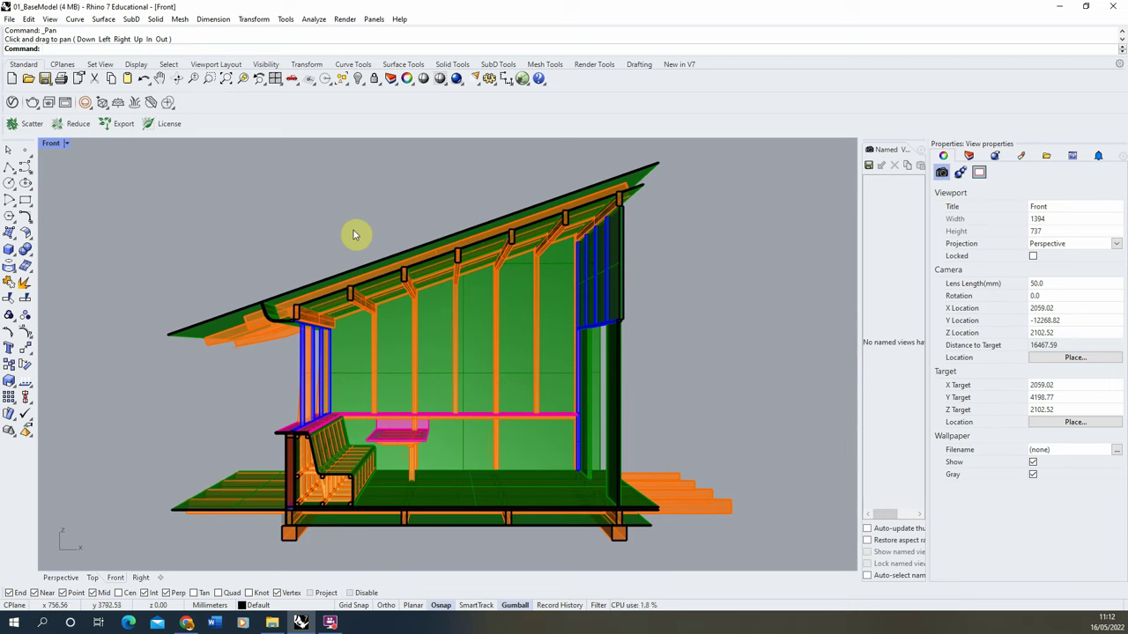
Set the Front viewport's camera lens length to 30 mm and reframe the sectioned cabin so it fills the view.
left_click(1053, 283)
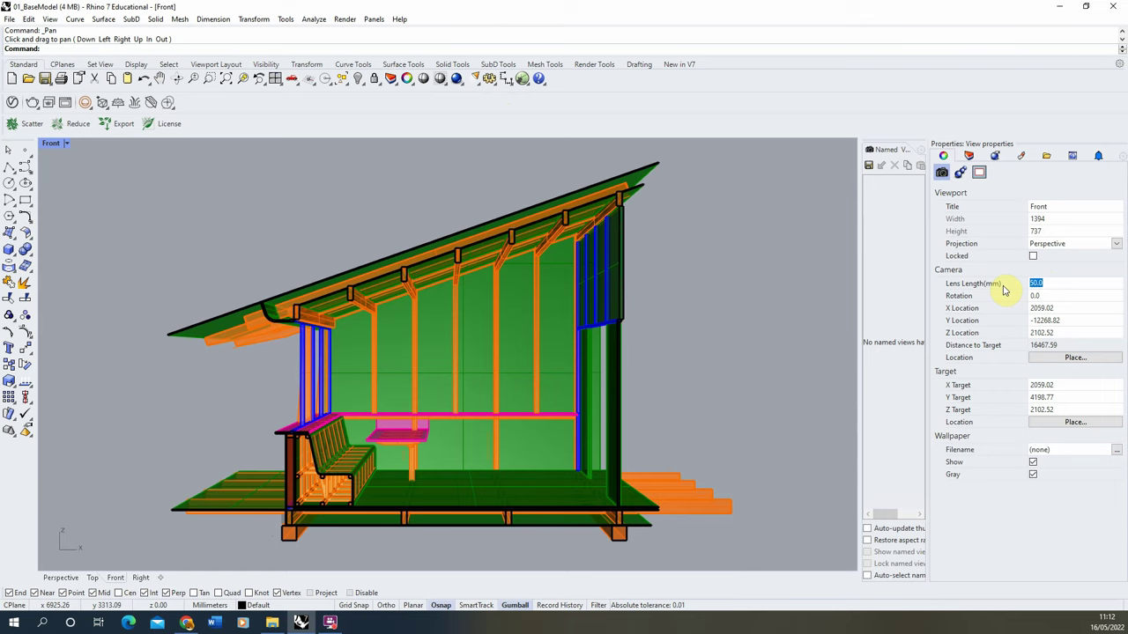
type("30")
key("Return")
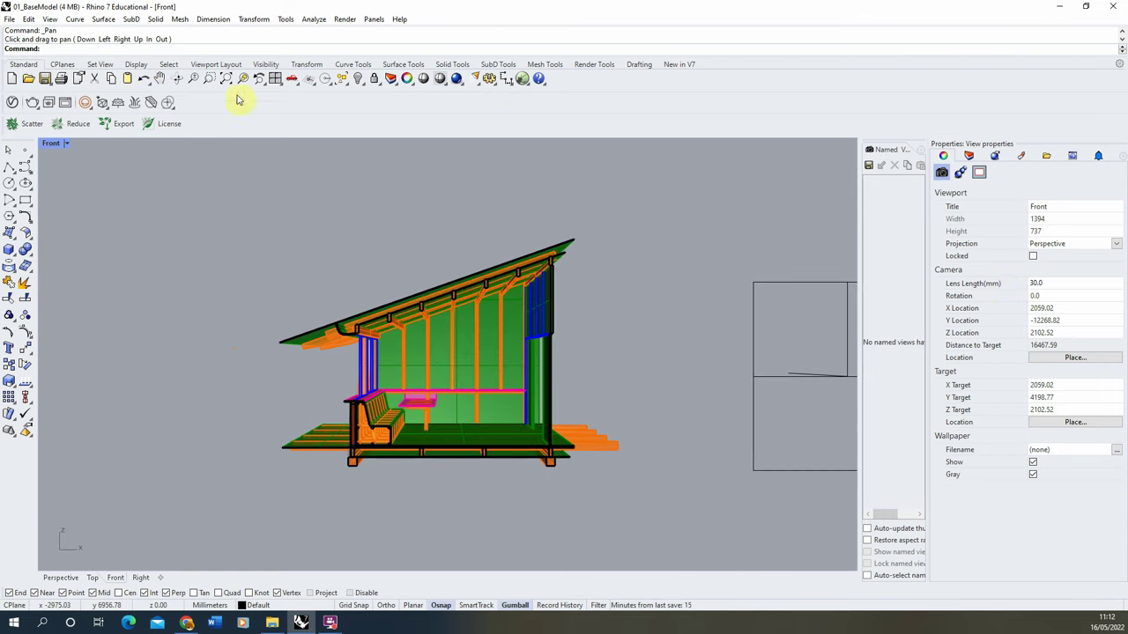
left_click(195, 79)
left_click_drag(438, 376, 491, 356)
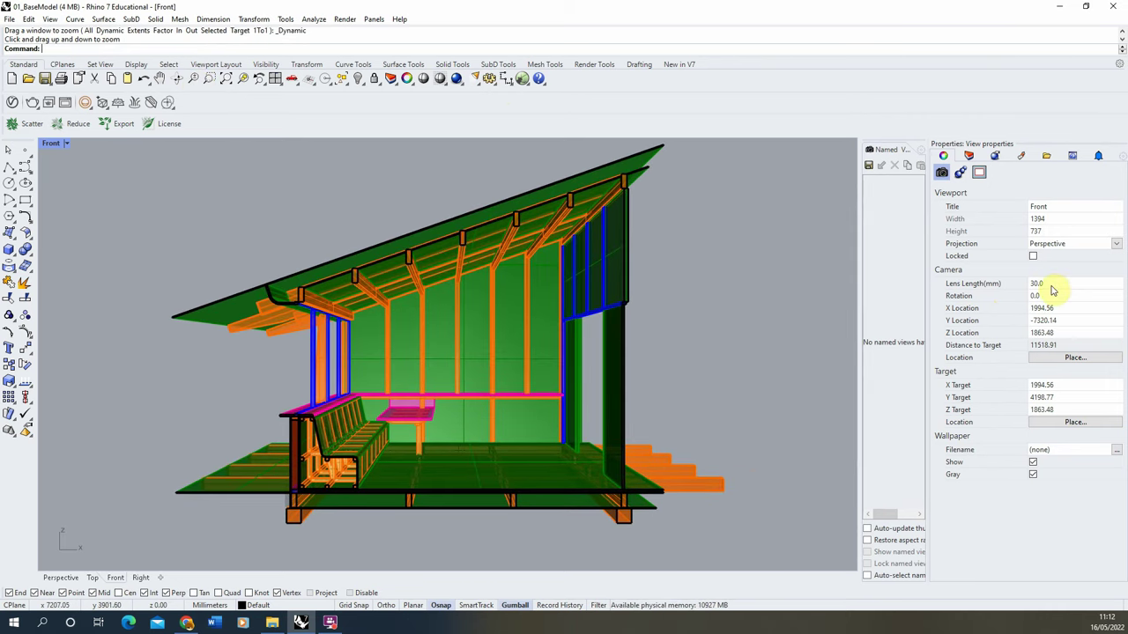
left_click(161, 79)
left_click_drag(446, 342, 555, 268)
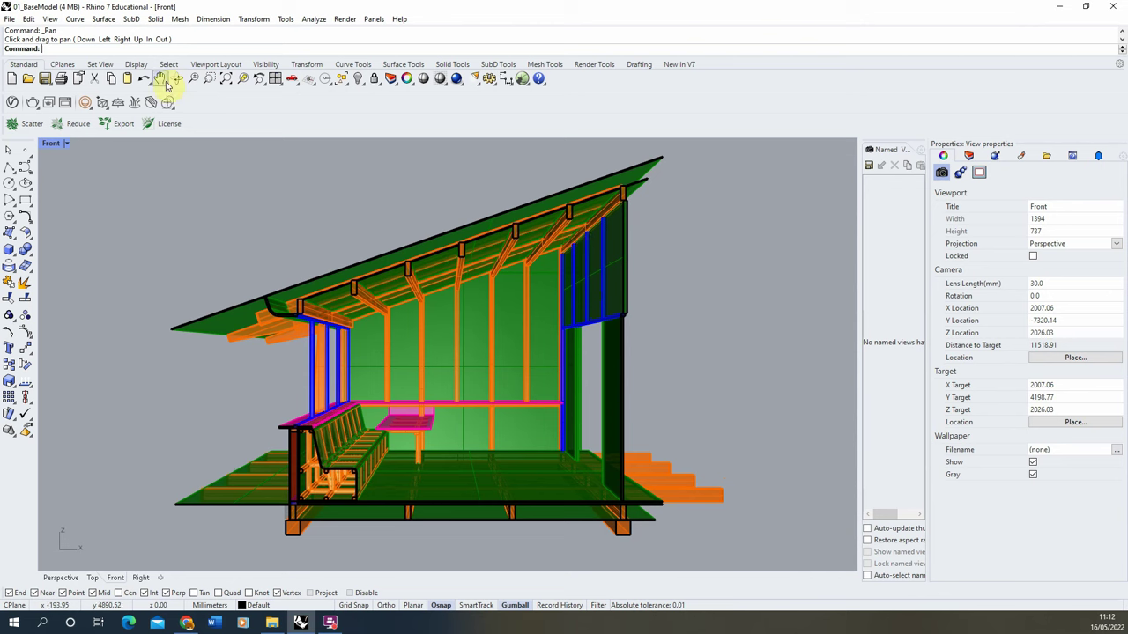
Save the current viewport as a named view called "Perspective Section", orbit away from it and restore the saved view.
left_click(50, 20)
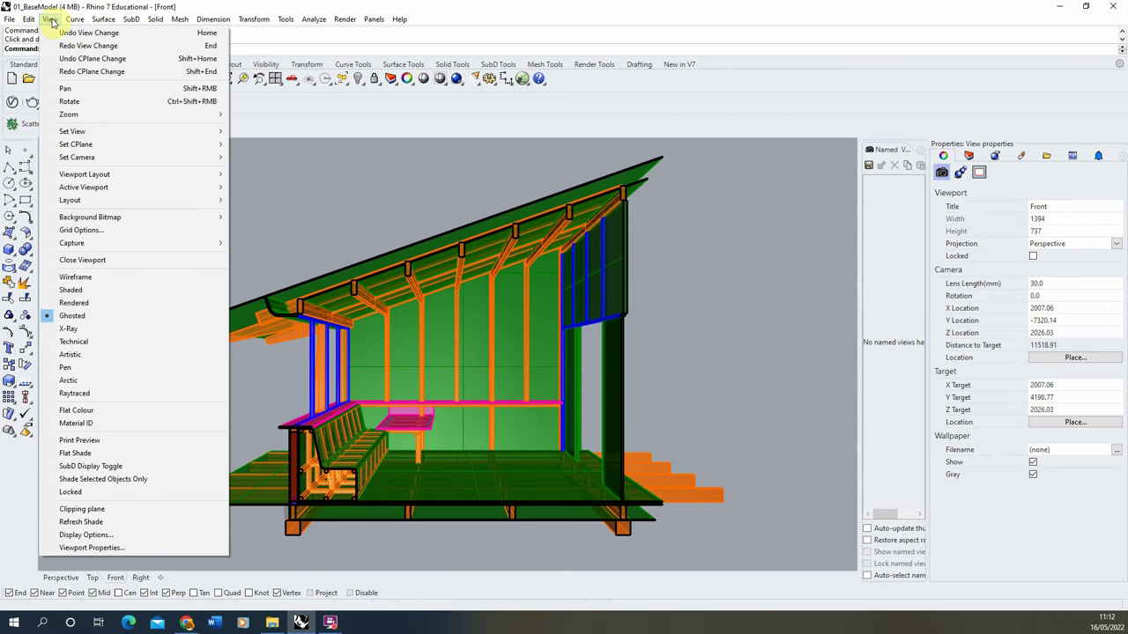
mouse_move(211, 131)
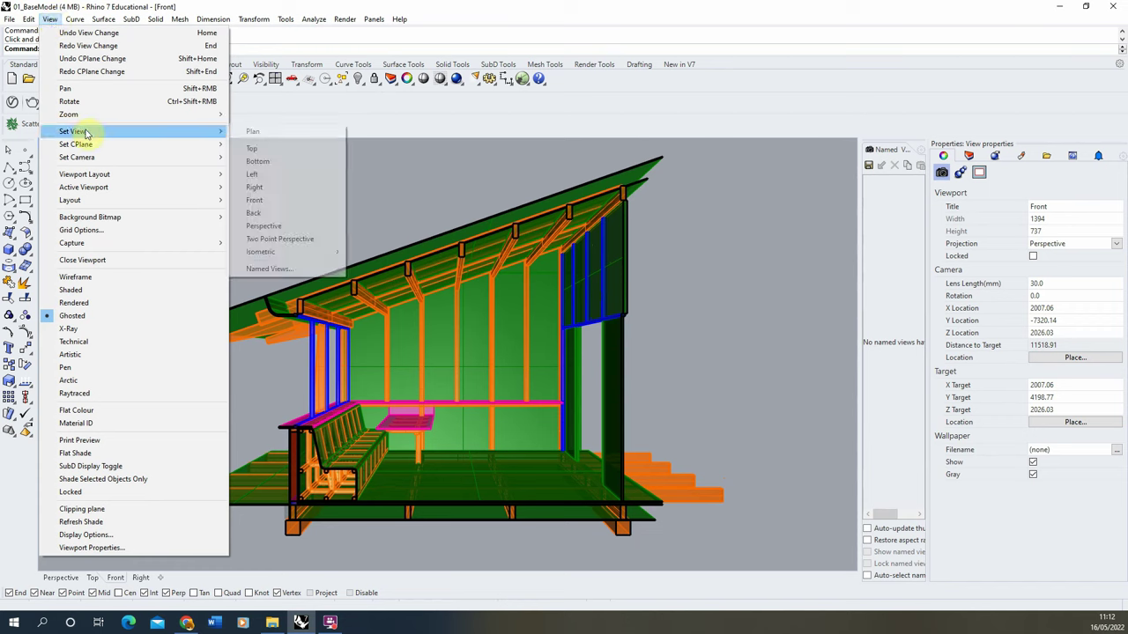
left_click(270, 268)
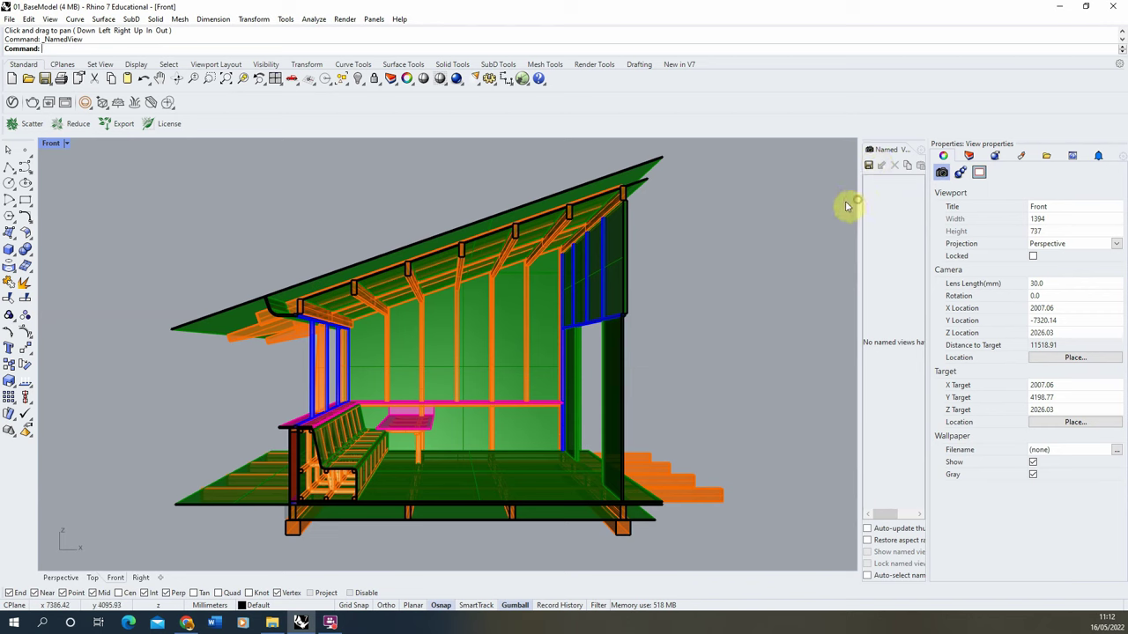
left_click(868, 164)
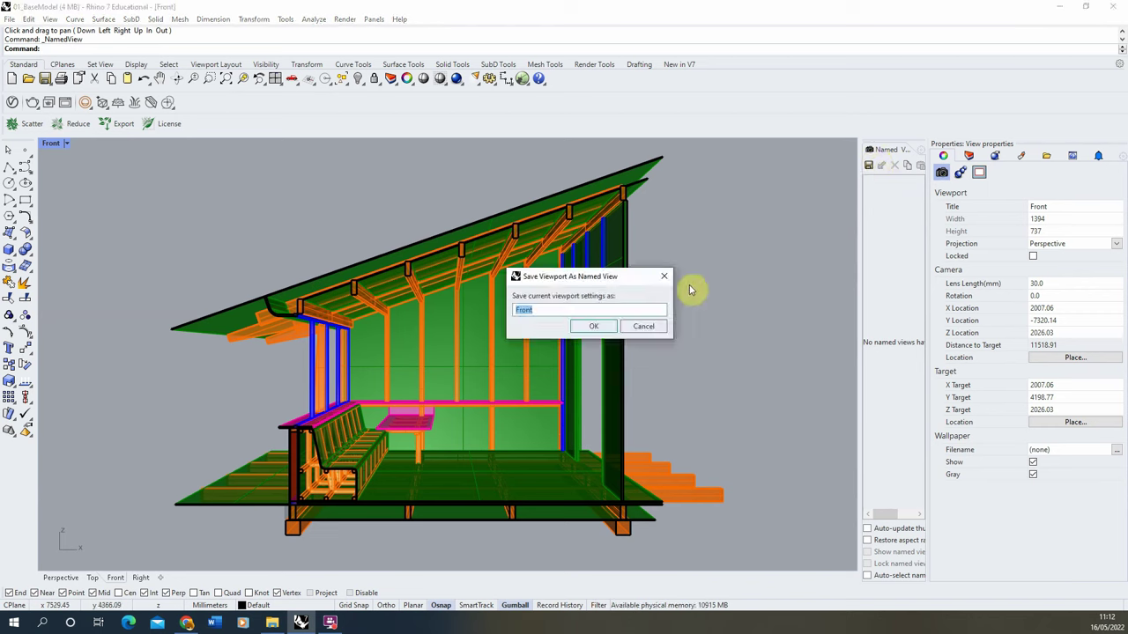
type("Per")
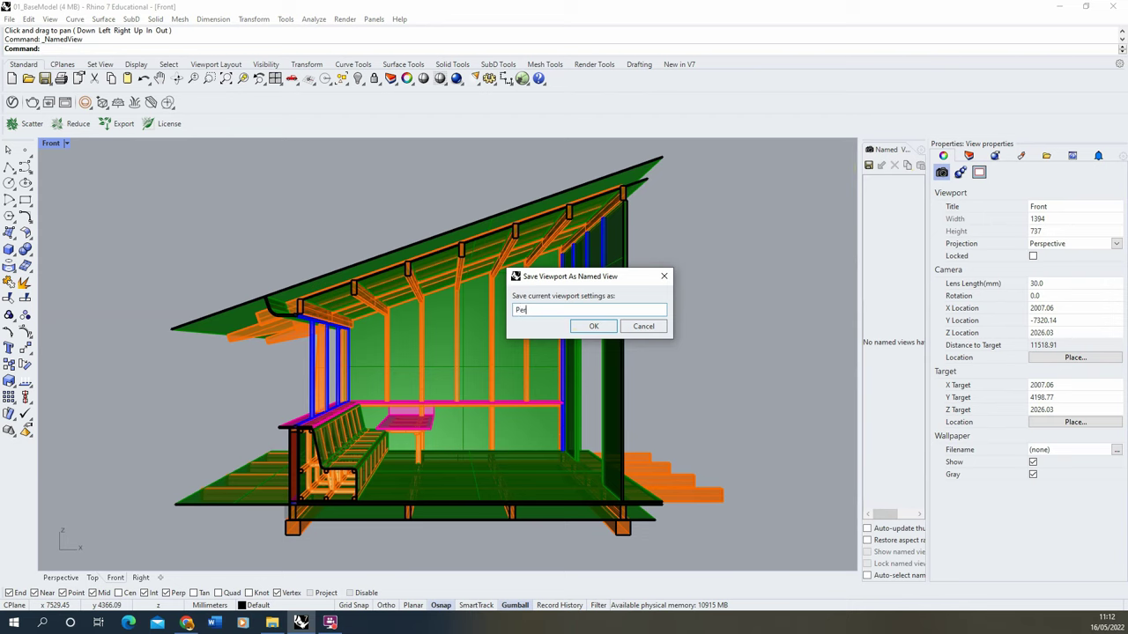
type("spective Section")
key("Return")
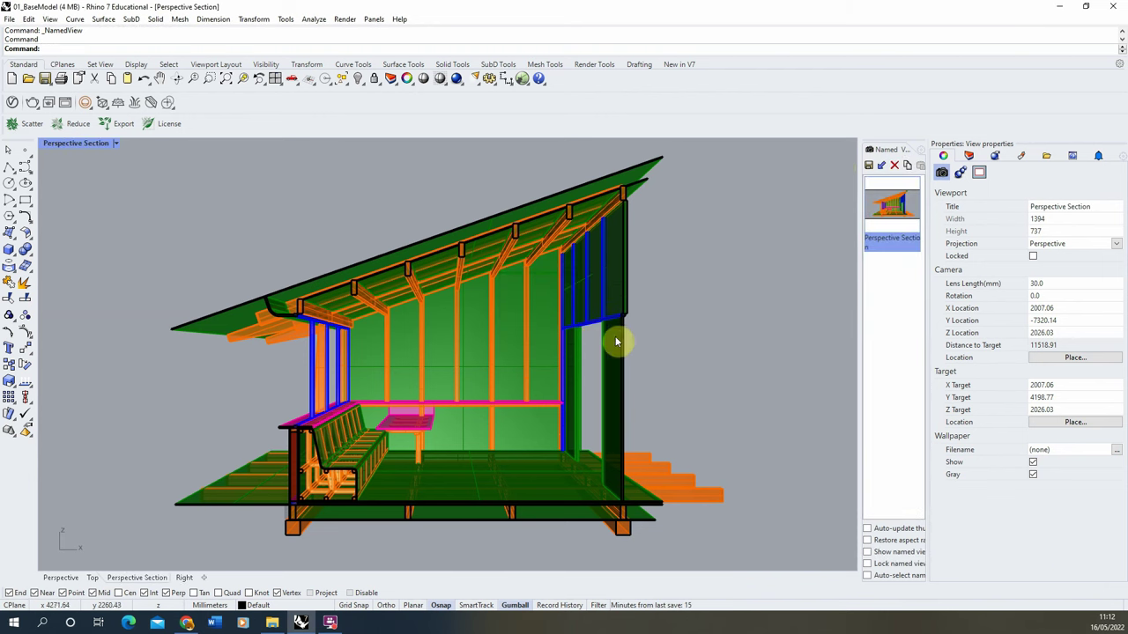
right_click_drag(615, 340, 607, 229)
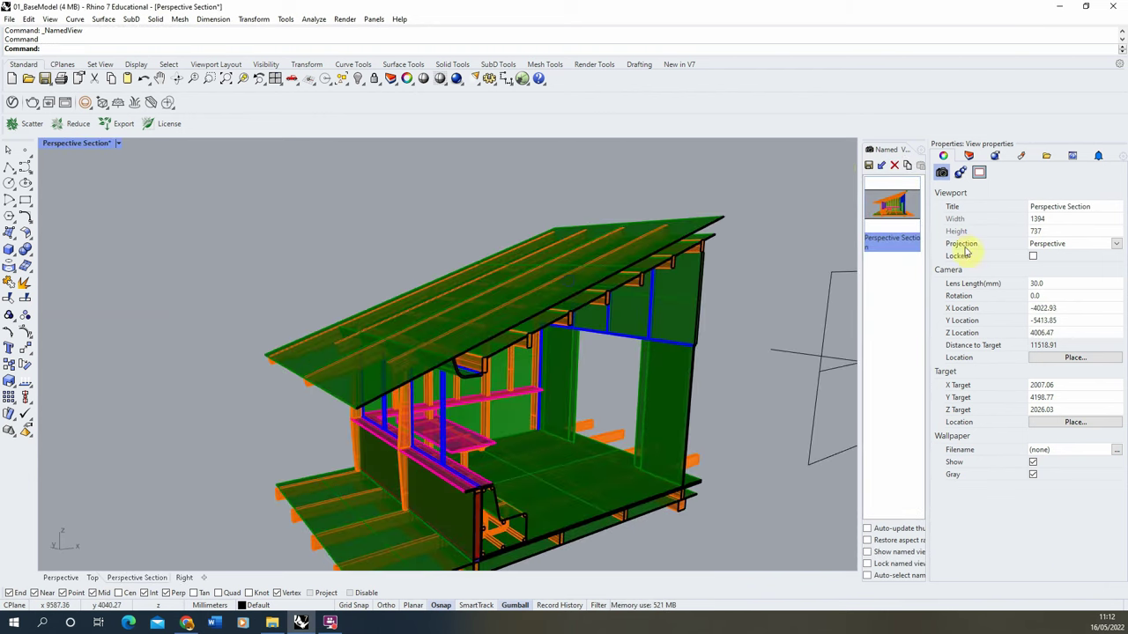
double_click(894, 214)
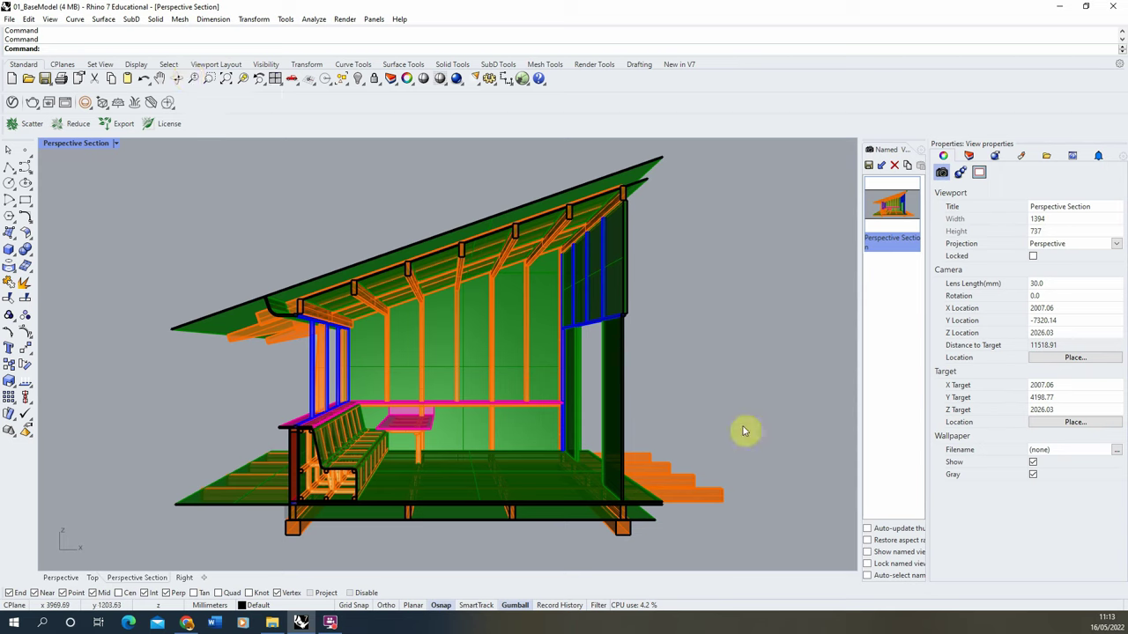
Select the whole cabin model and generate its Make2D drawing from the Perspective Section view, maintaining source layers and including clipping plane intersections and the viewport rectangle.
left_click_drag(800, 562, 107, 152)
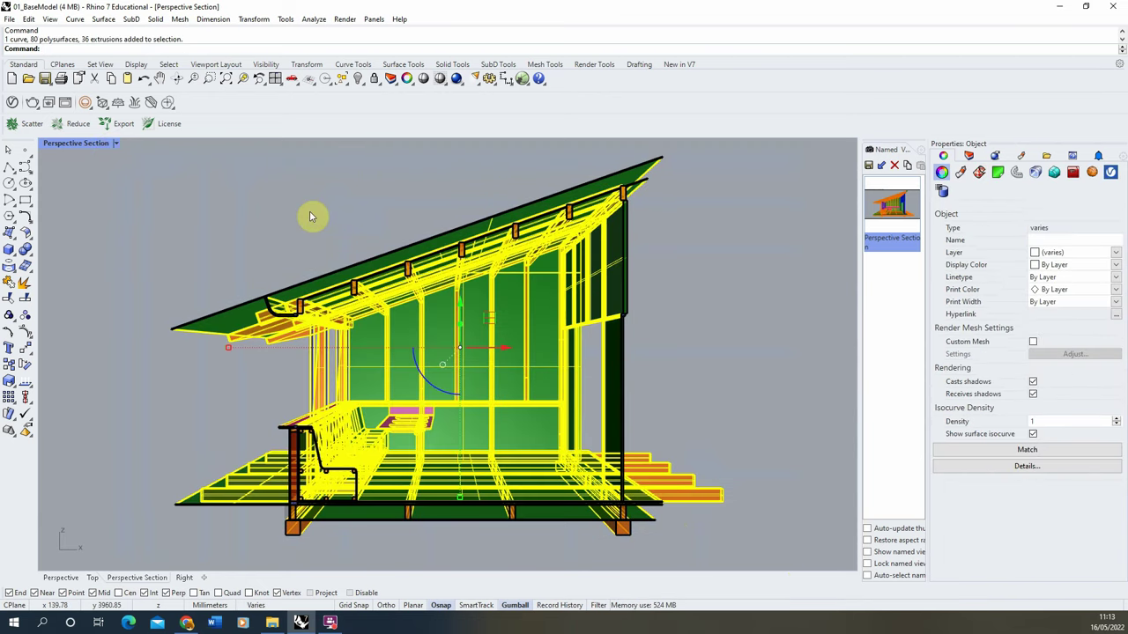
left_click(968, 156)
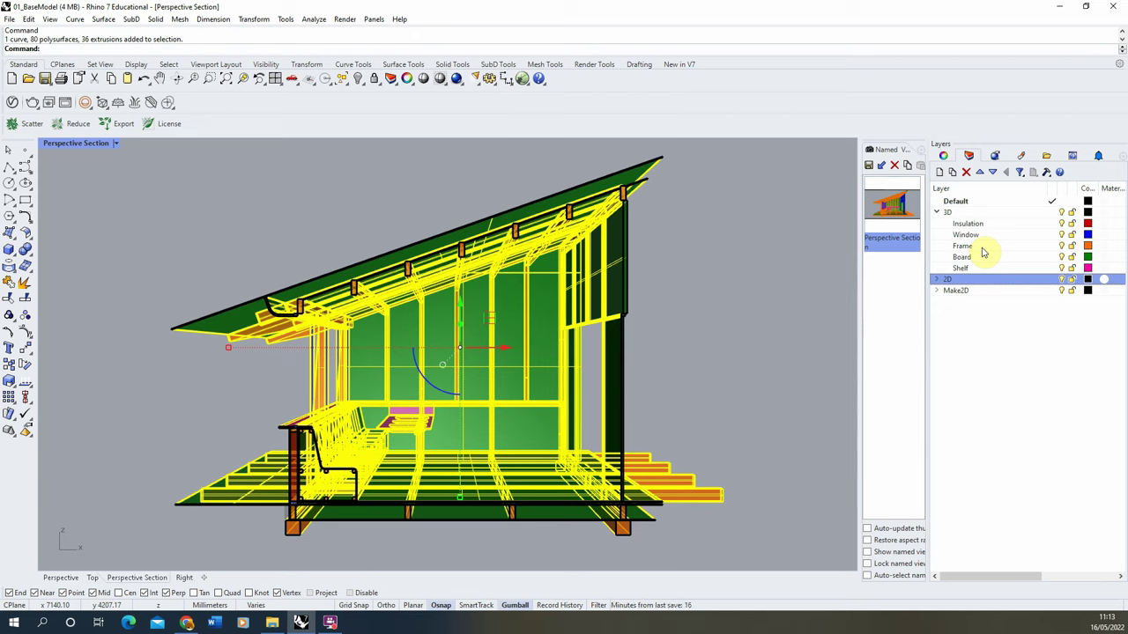
type("M")
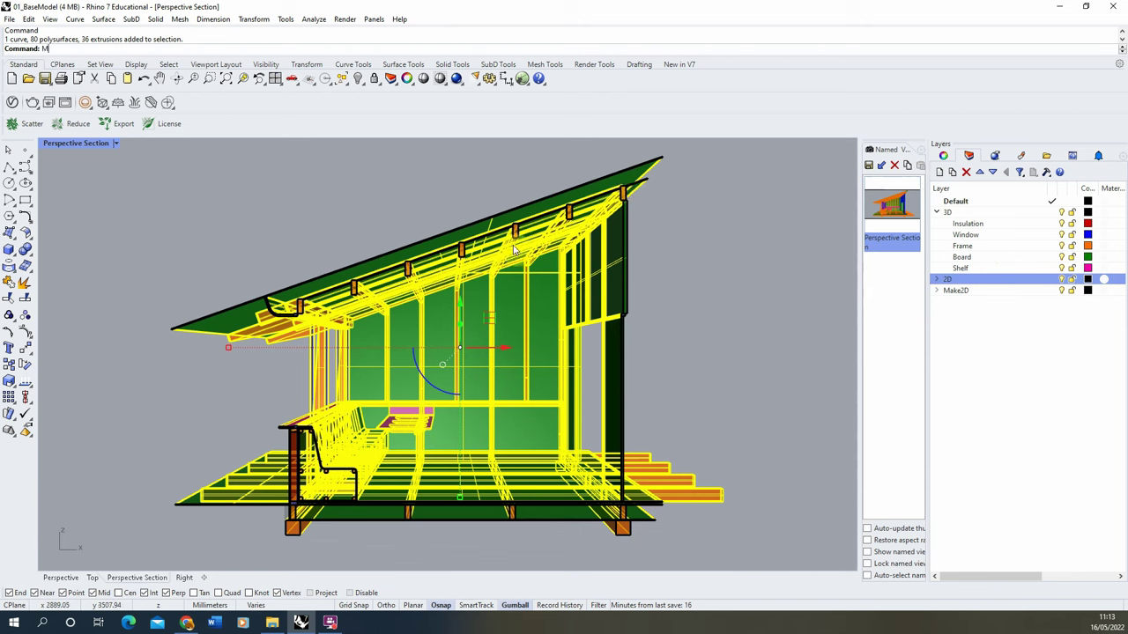
type("ake2D")
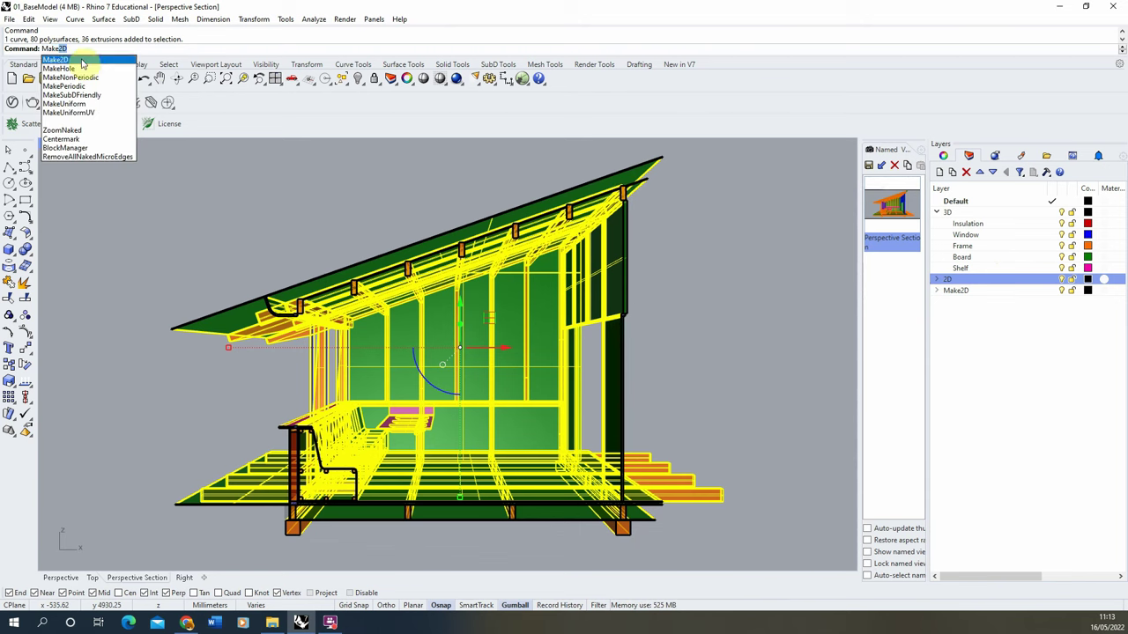
left_click(72, 59)
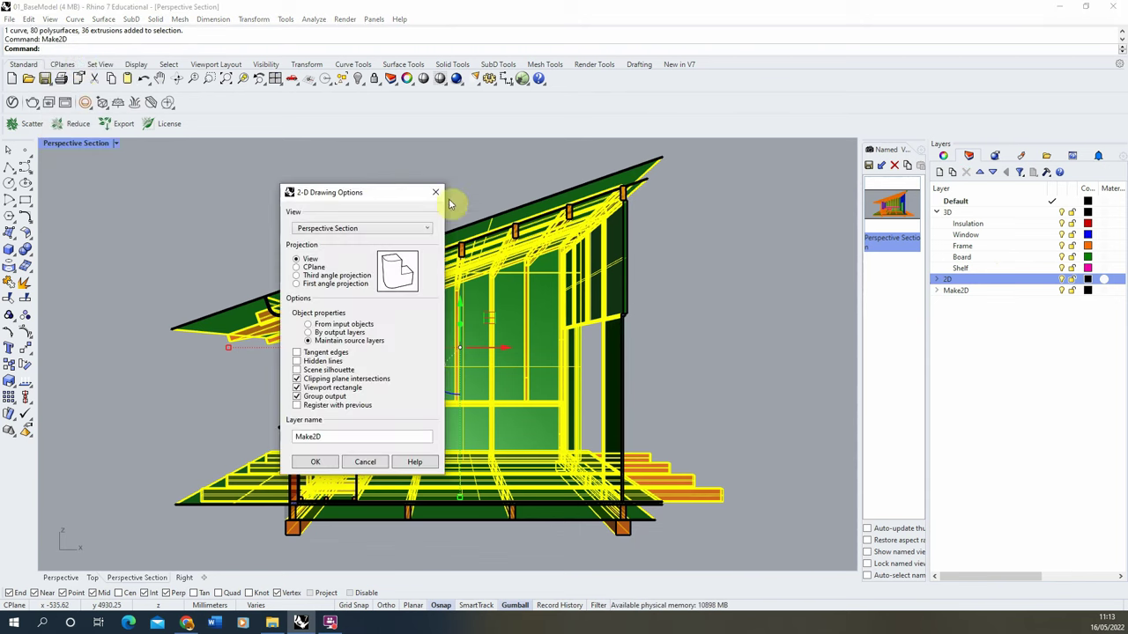
left_click_drag(364, 196, 293, 172)
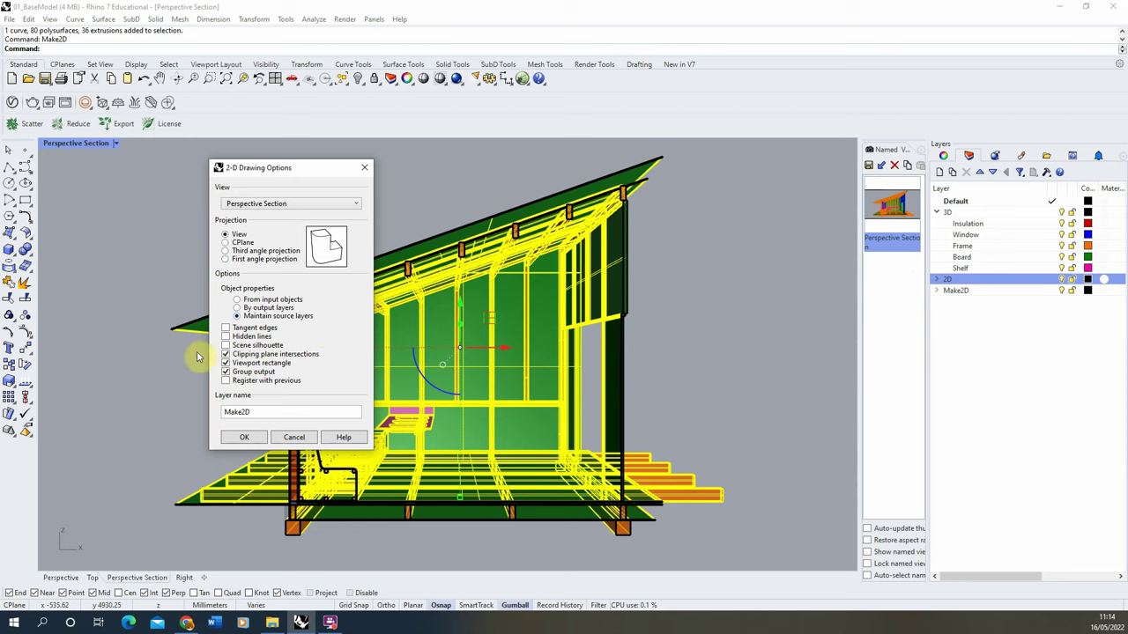
left_click(225, 371)
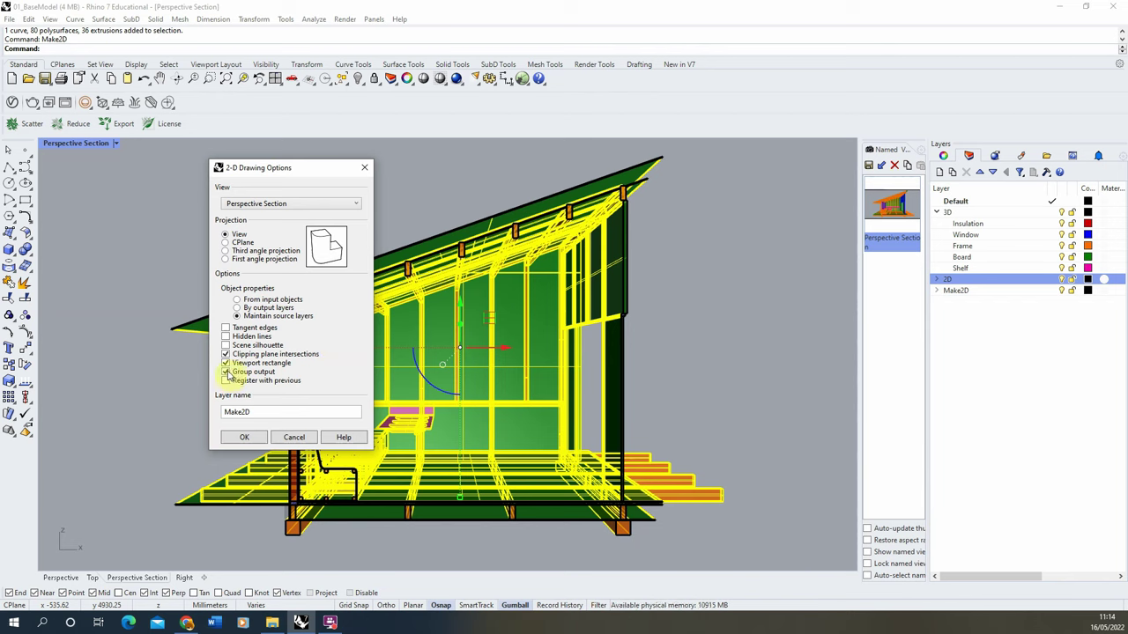
left_click(244, 438)
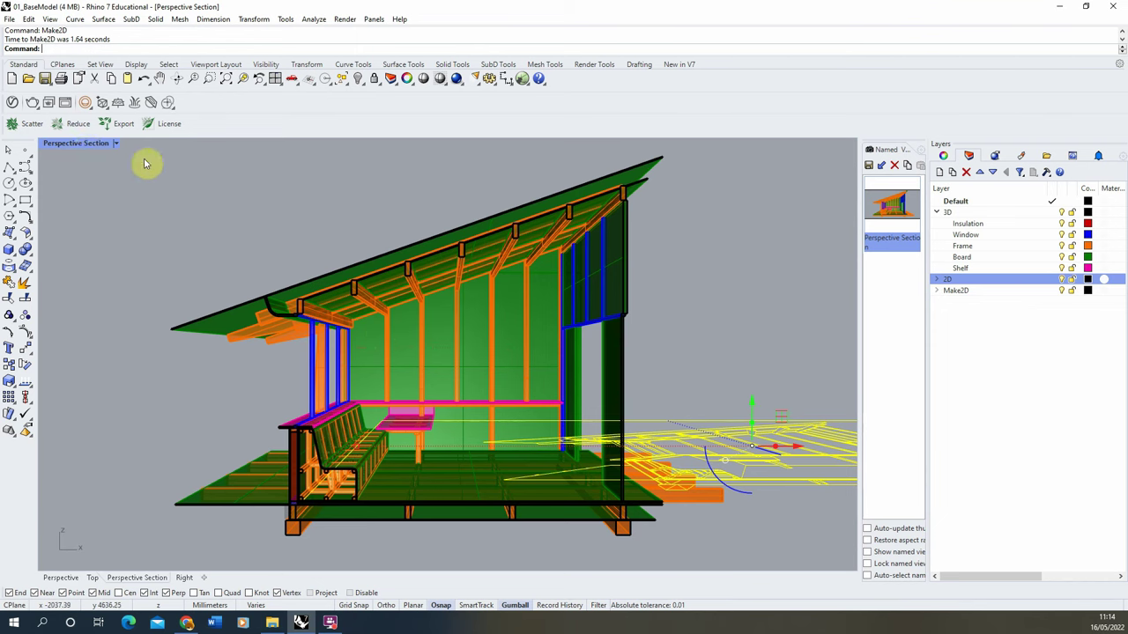
Maximise the Top viewport and move the generated 2D drawing along X until it is clear of the 3D model.
double_click(82, 145)
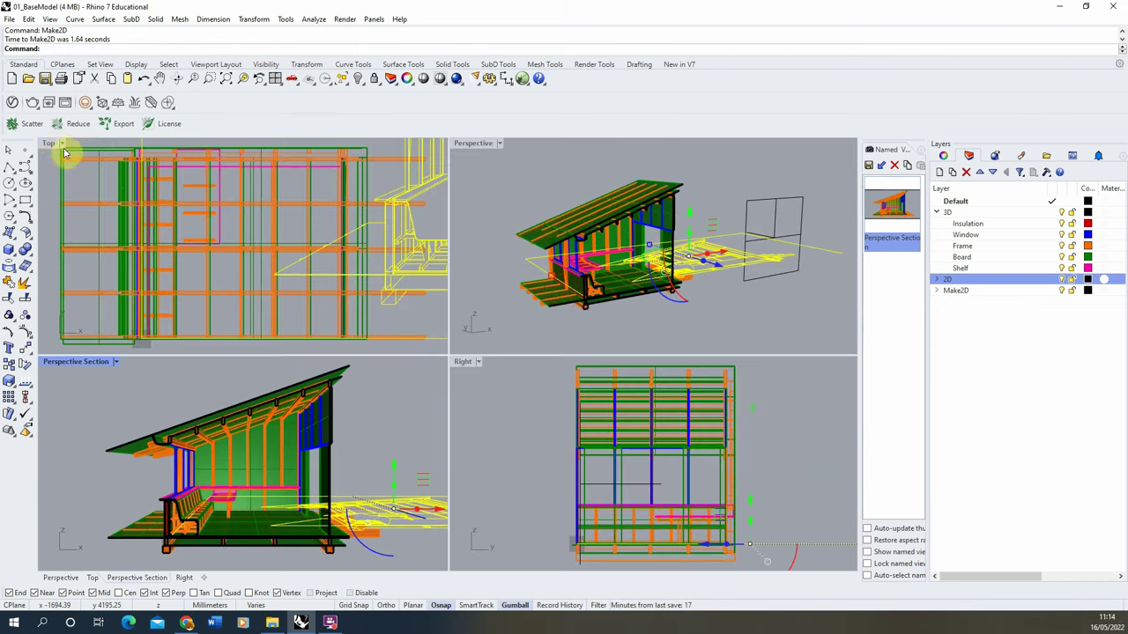
double_click(48, 143)
scroll(202, 294, "down", 10)
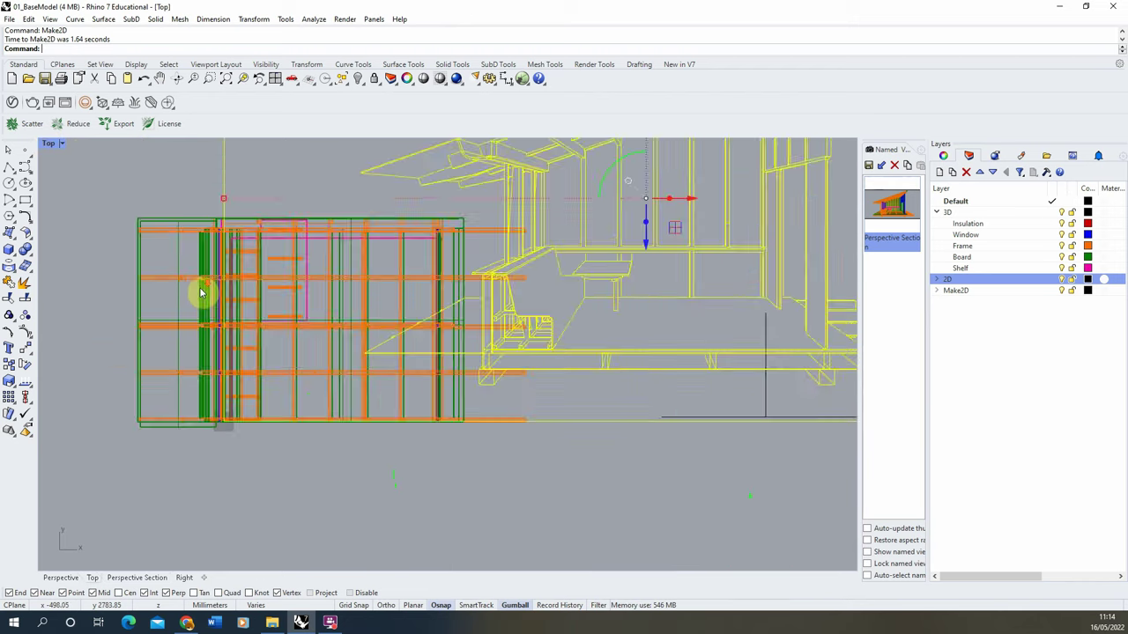
left_click_drag(321, 323, 508, 323)
left_click(596, 325)
scroll(458, 312, "up", 6)
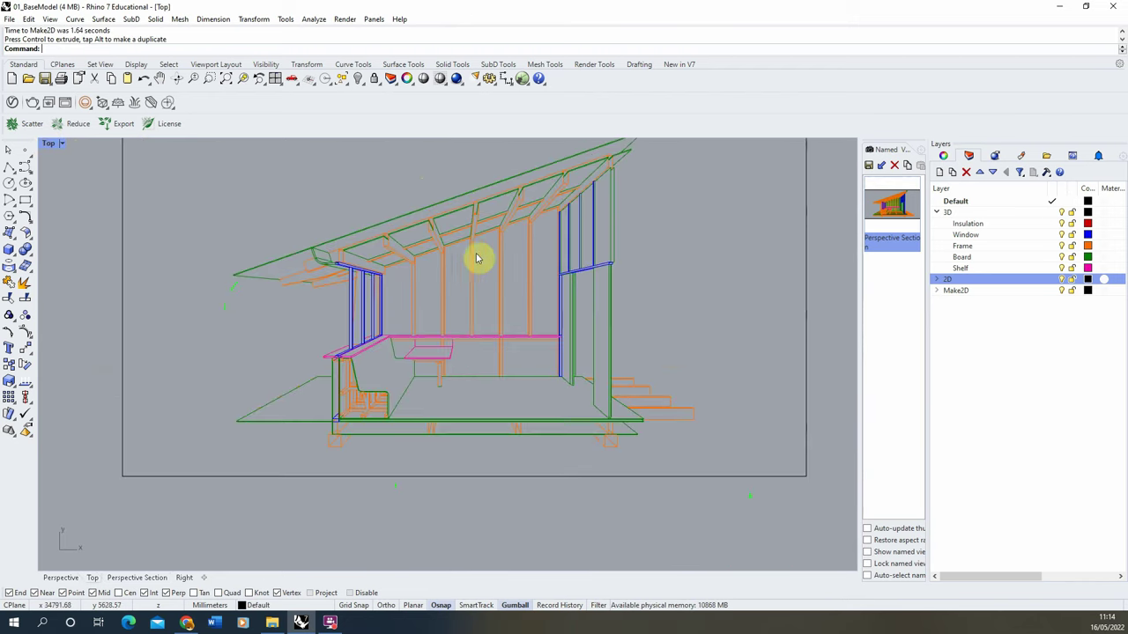
scroll(479, 291, "down", 2)
scroll(480, 317, "up", 2)
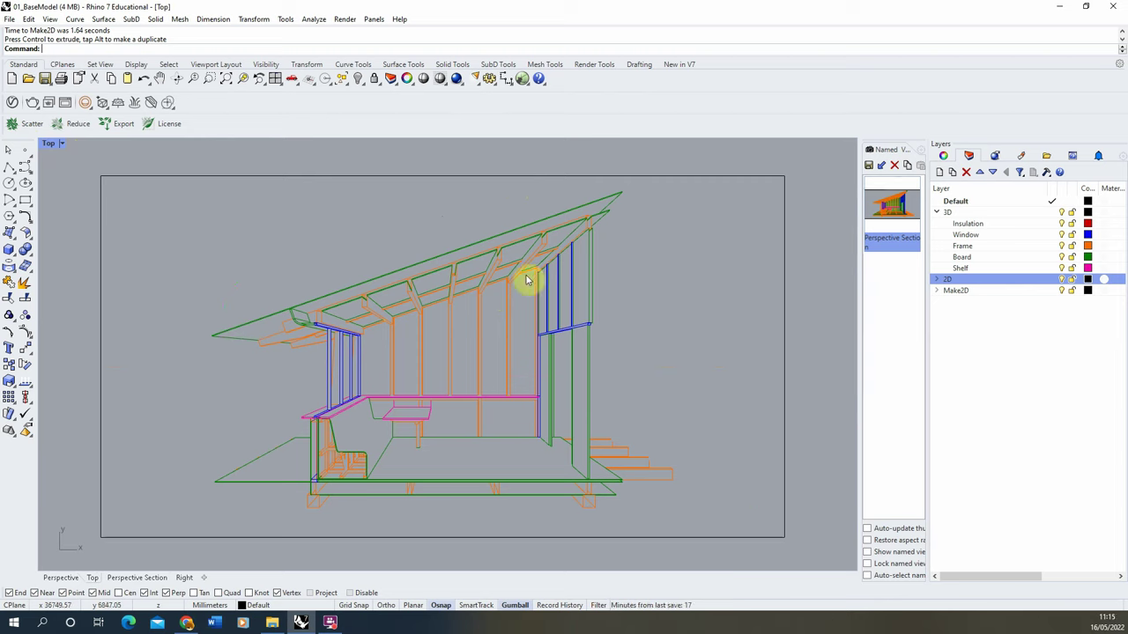
Select all curves of the 2D drawing, including its border, and export them as an Adobe Illustrator file named "Section".
left_click_drag(811, 159, 91, 546)
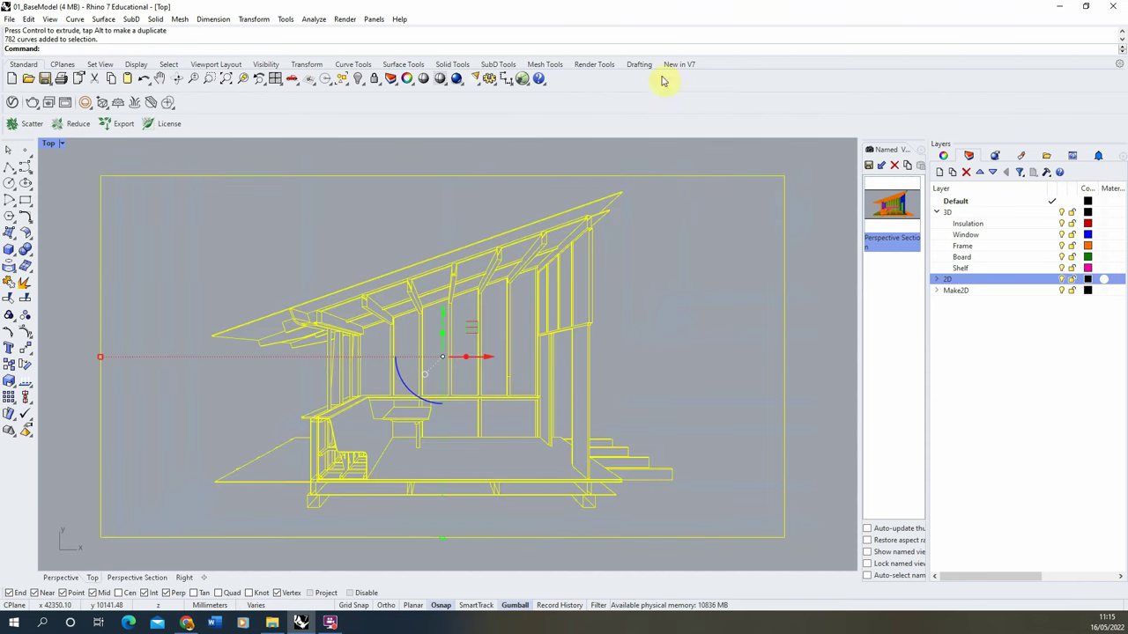
left_click(10, 19)
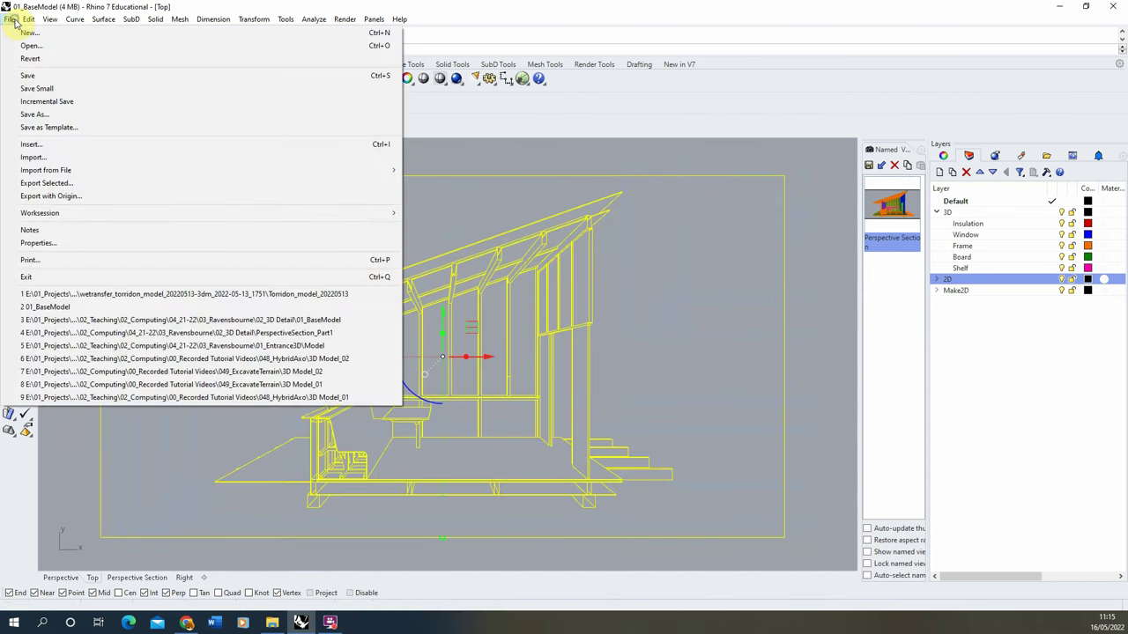
left_click(78, 184)
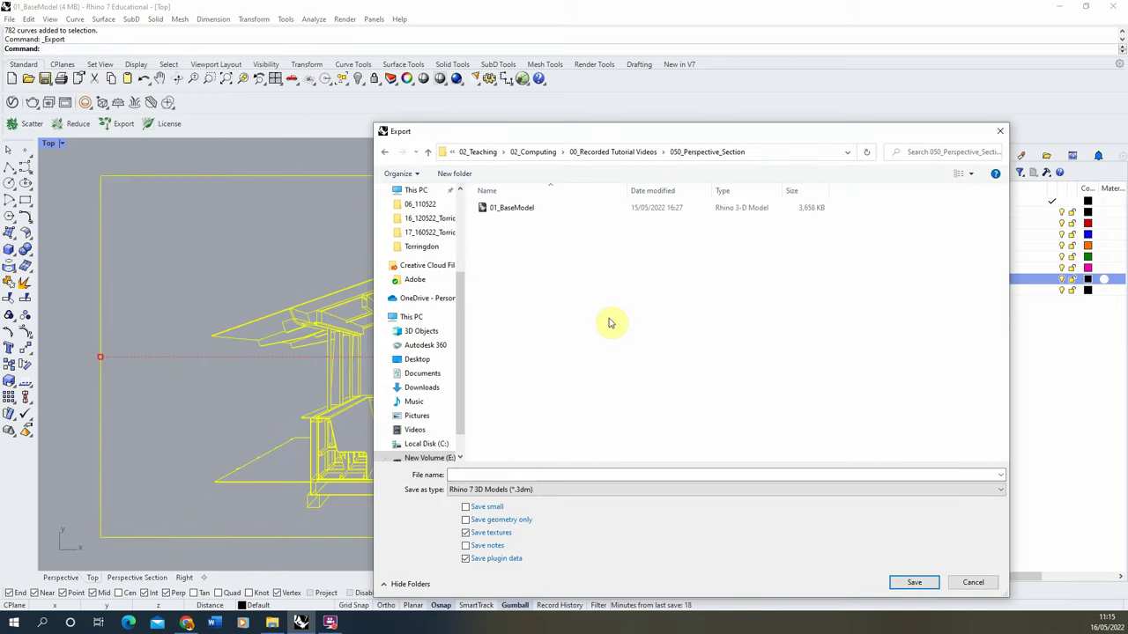
left_click(504, 490)
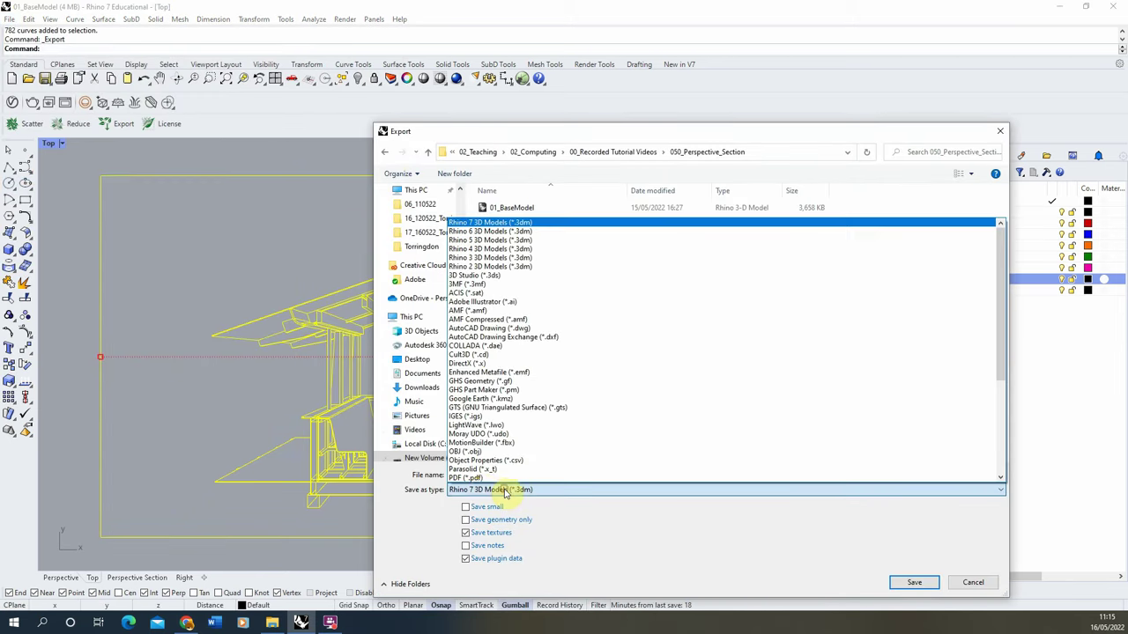
left_click(513, 301)
left_click(472, 475)
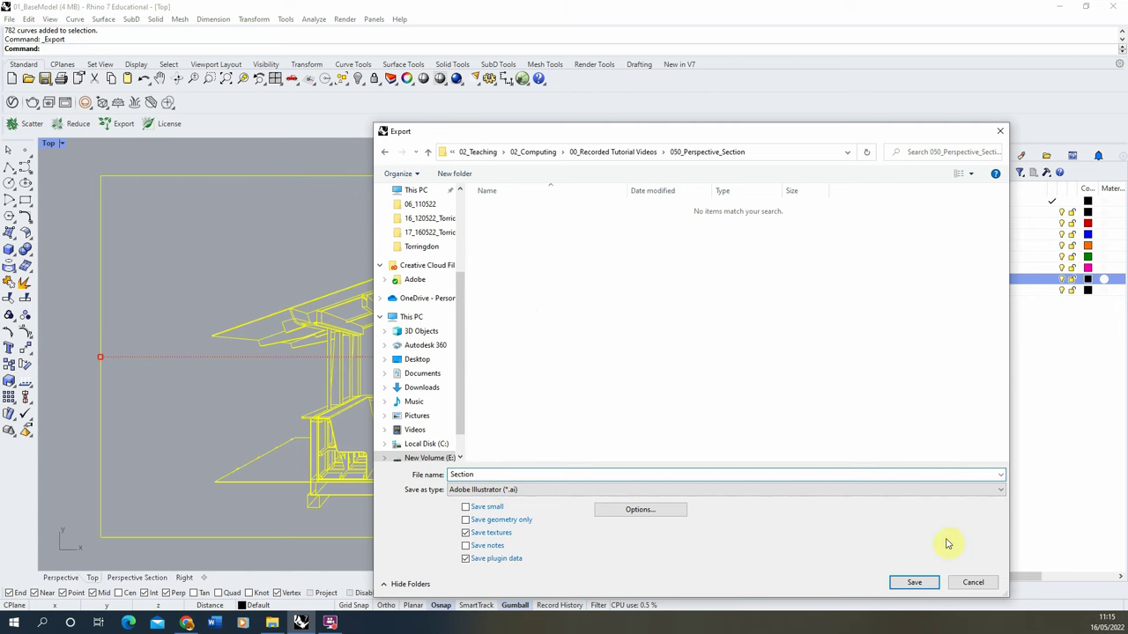
left_click(915, 584)
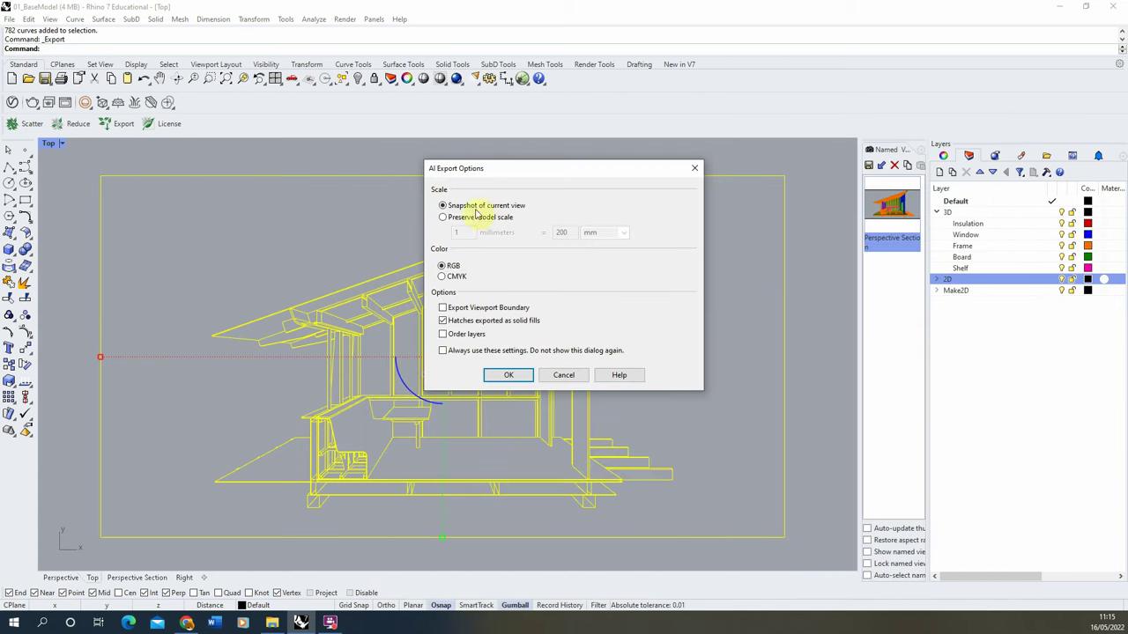
Preserve the model scale at 1 millimeter = 0.01 mm for the AI export, complete it and clear the selection.
left_click(450, 218)
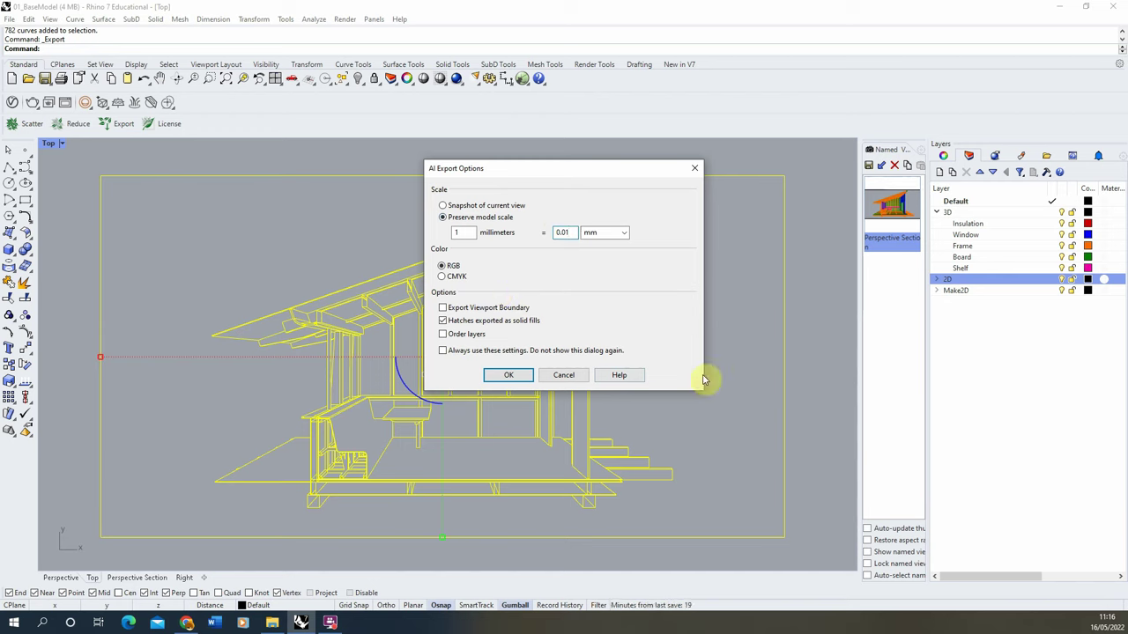
left_click(508, 376)
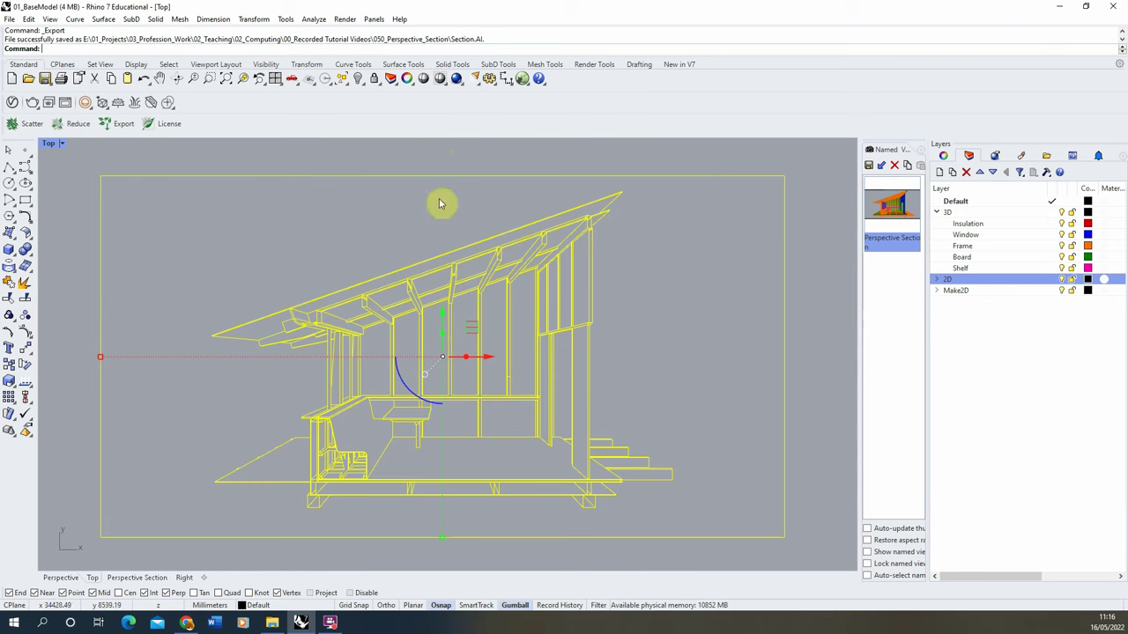
key("Escape")
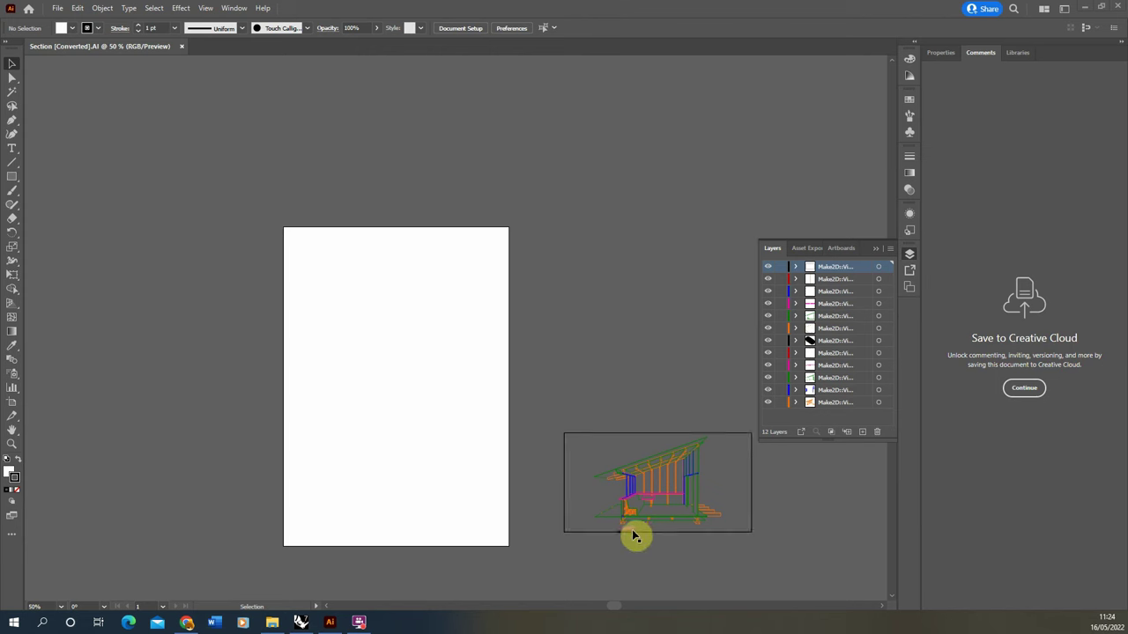
In Illustrator, move the entire section drawing from outside the artboard onto the upper part of the page.
scroll(491, 385, "down", 1)
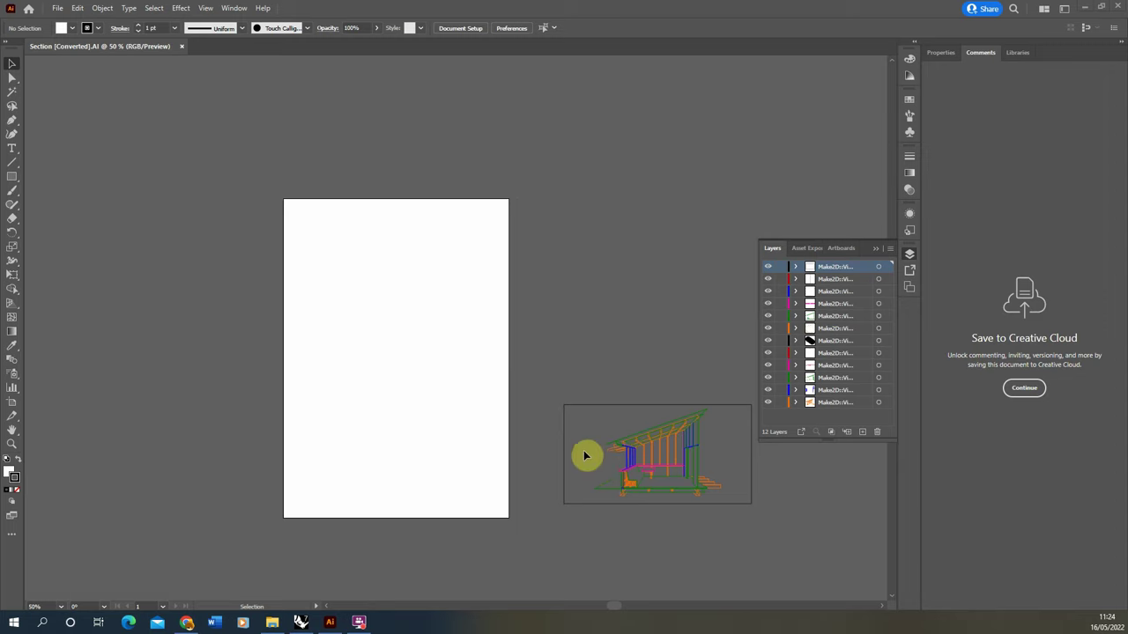
left_click_drag(549, 536, 767, 392)
mouse_move(662, 495)
left_mouse_down()
mouse_move(427, 361)
mouse_move(400, 305)
left_mouse_up()
left_click(438, 327)
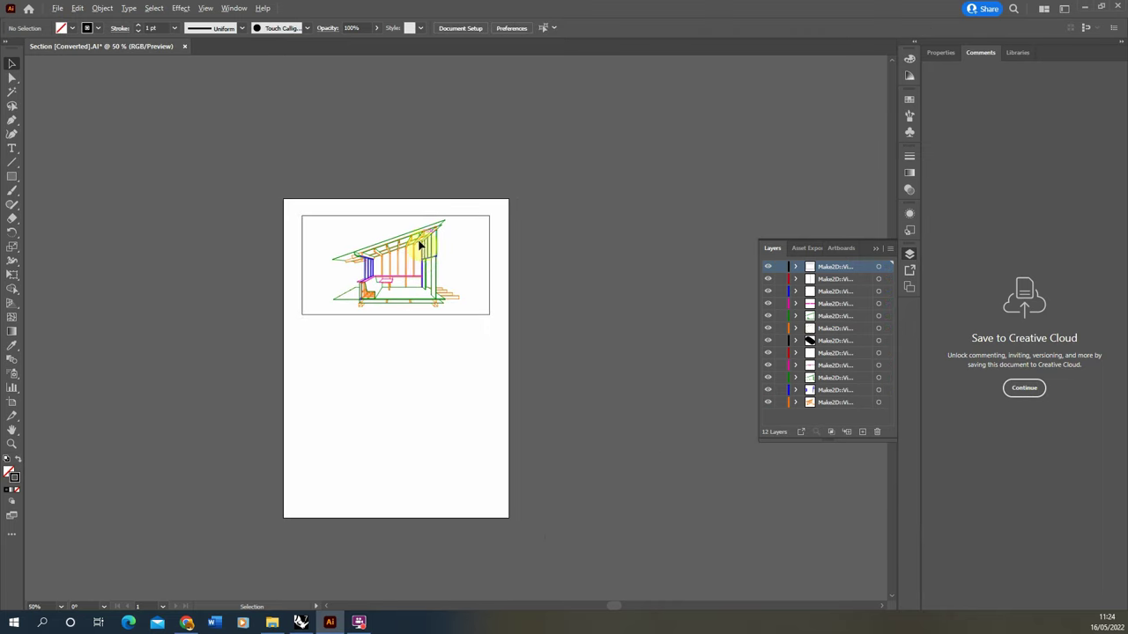
Crop the artboard's four edges to the rectangular border around the section drawing, then leave artboard editing.
scroll(432, 196, "up", 1, "alt")
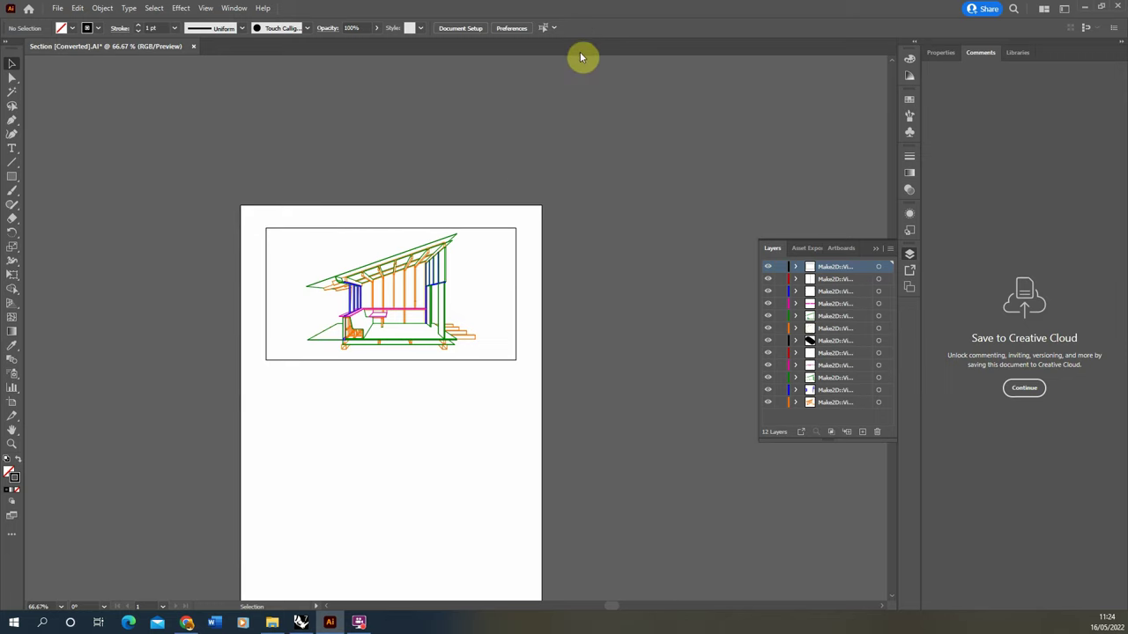
left_click(455, 29)
left_click(656, 214)
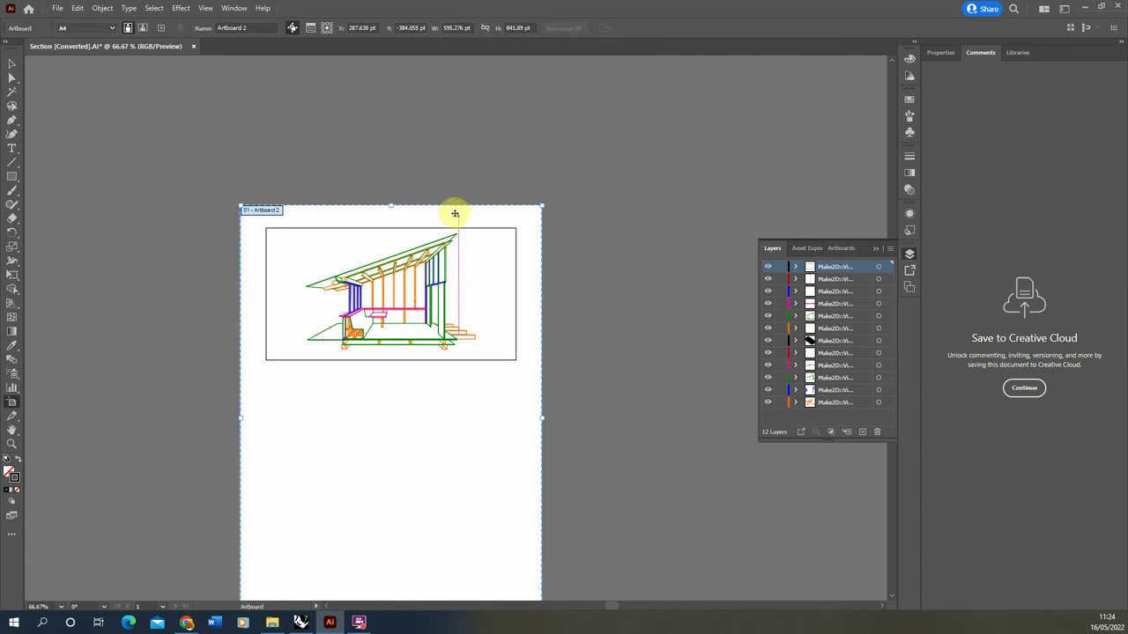
left_click_drag(391, 207, 391, 229)
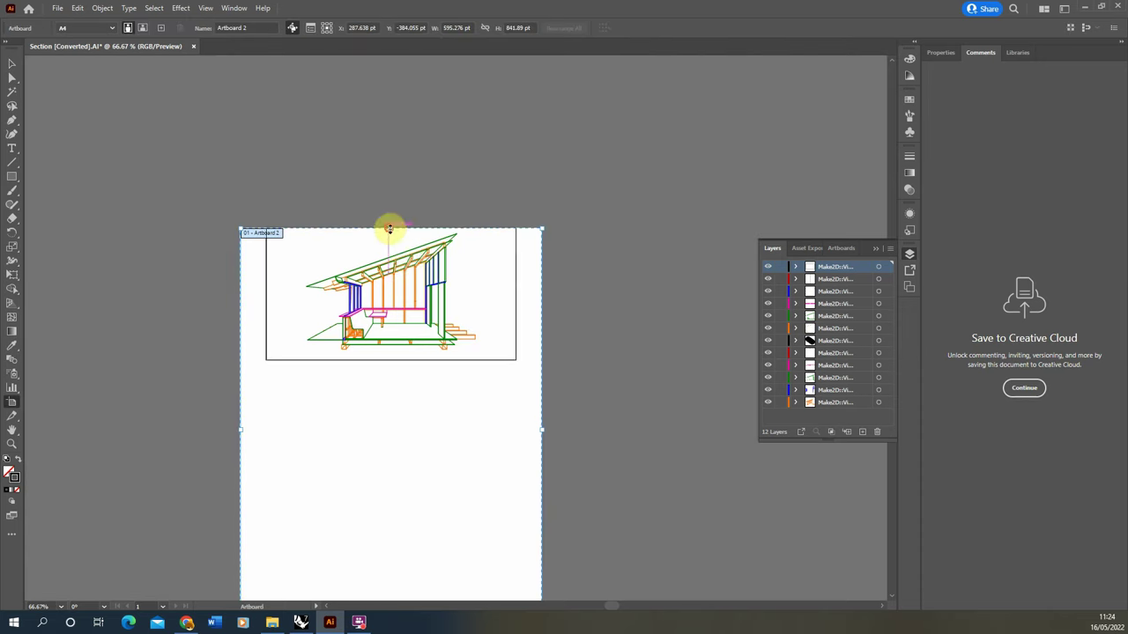
scroll(390, 229, "down", 2)
left_click_drag(390, 545, 385, 276)
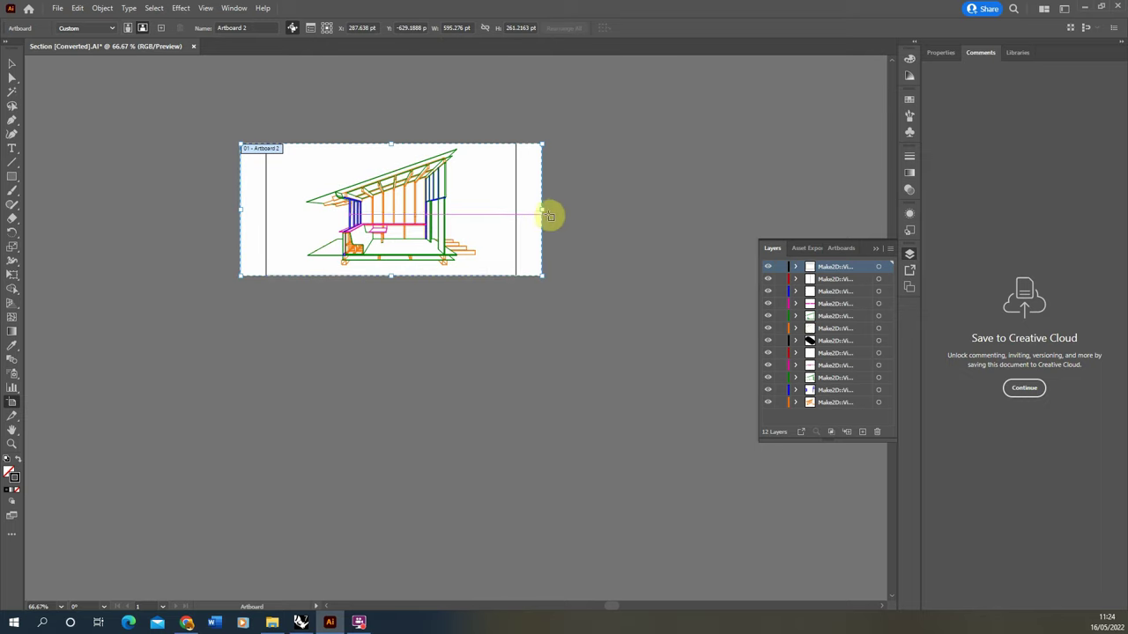
left_click_drag(541, 210, 516, 210)
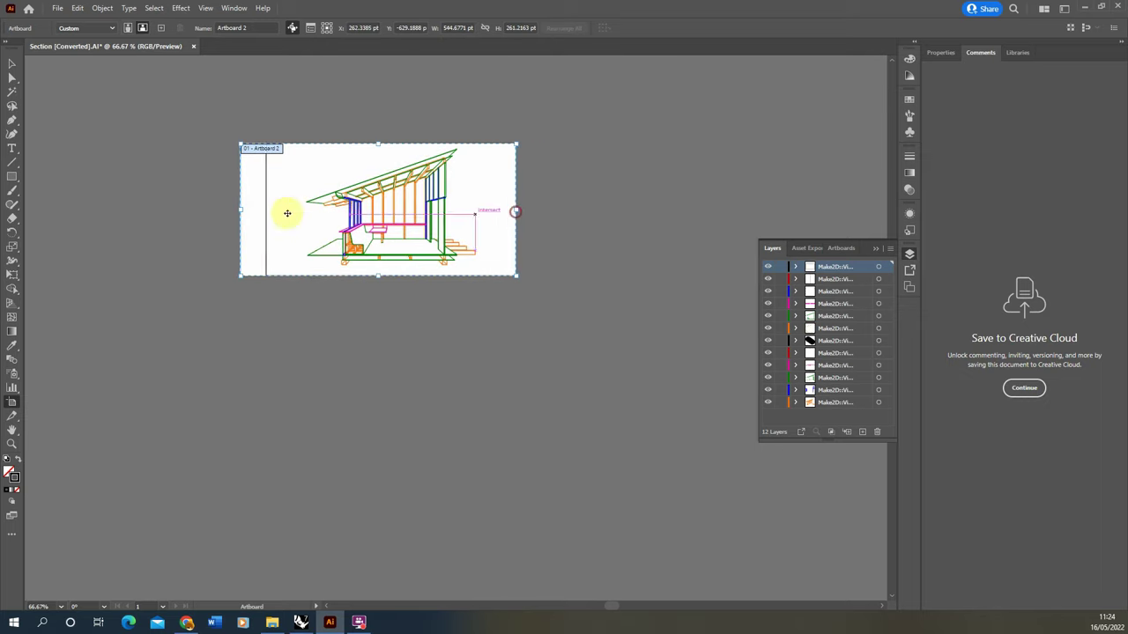
left_click_drag(242, 210, 266, 207)
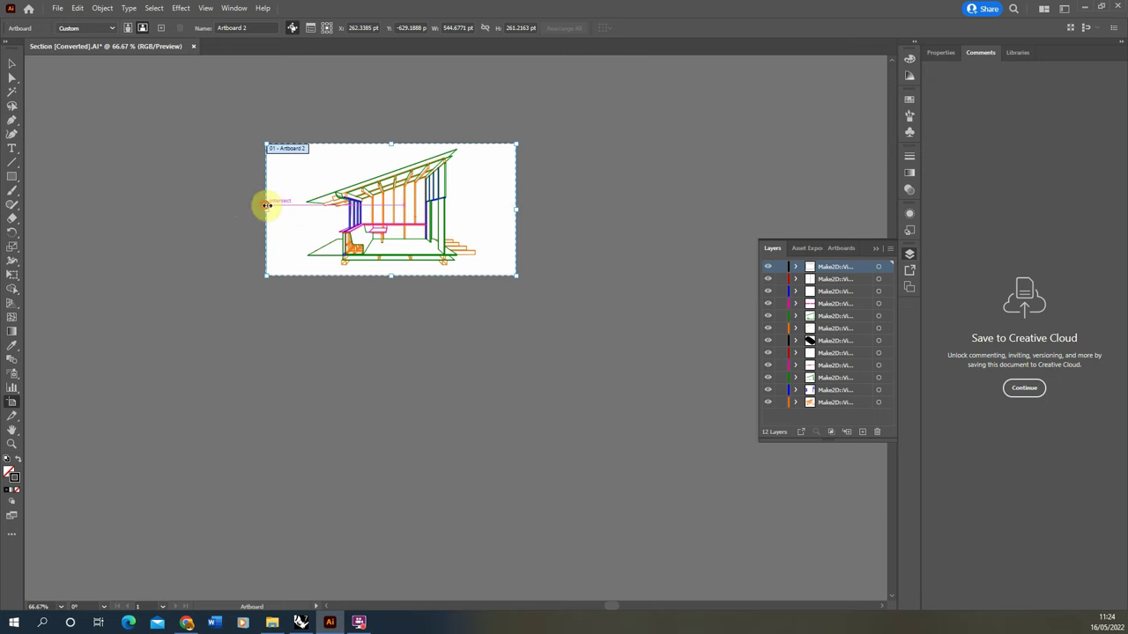
left_click(12, 66)
Delete the viewport border rectangle that frames the section drawing.
key("ctrl+1")
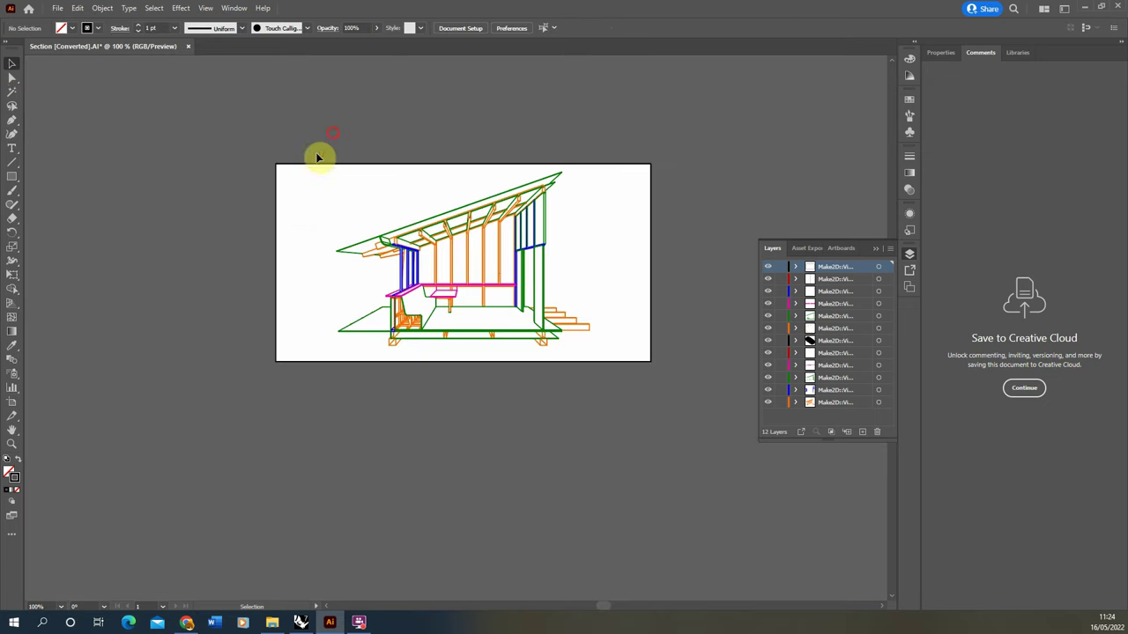
left_click(276, 220)
left_click(573, 214)
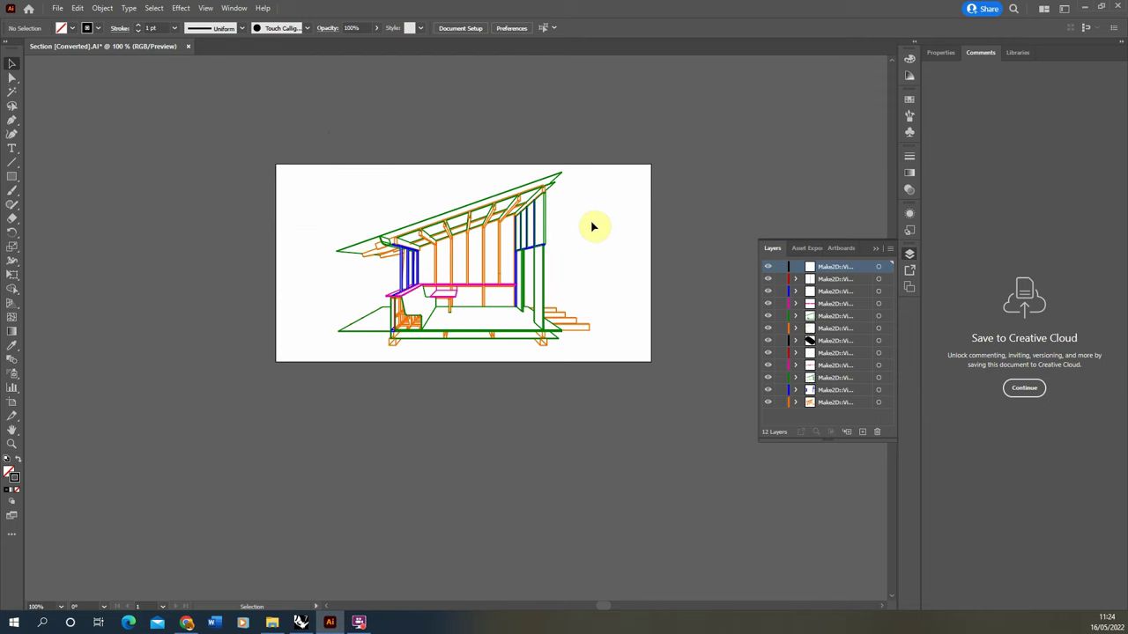
Check which layer the roof outline belongs to and widen the layer list to read the full layer names.
scroll(528, 237, "up", 2, "alt")
scroll(375, 324, "down", 1, "alt")
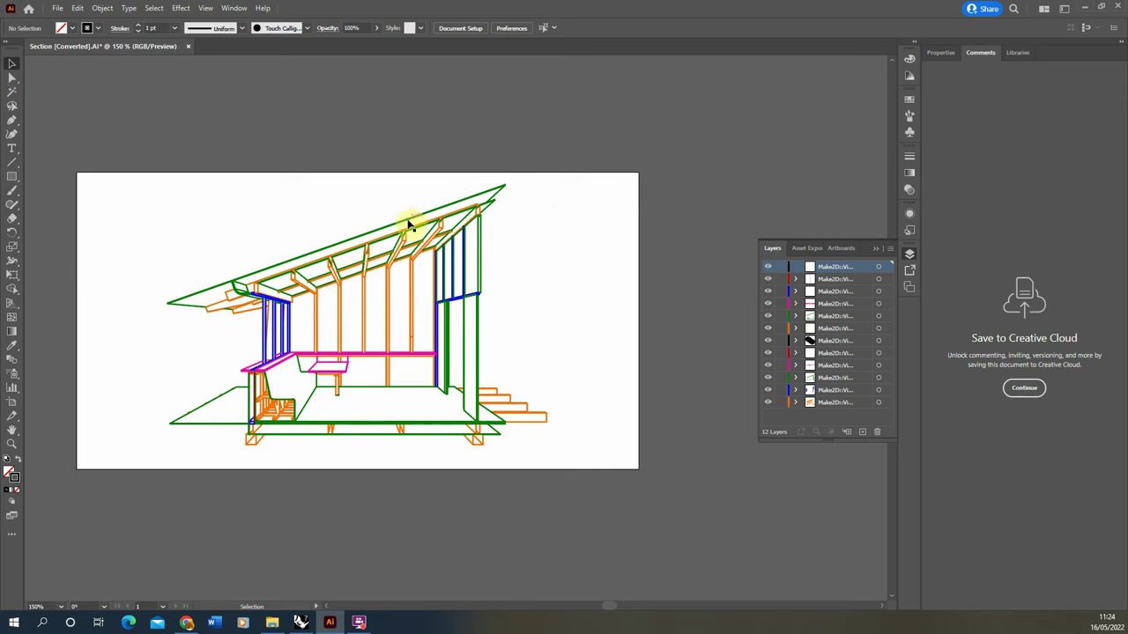
left_click(408, 222)
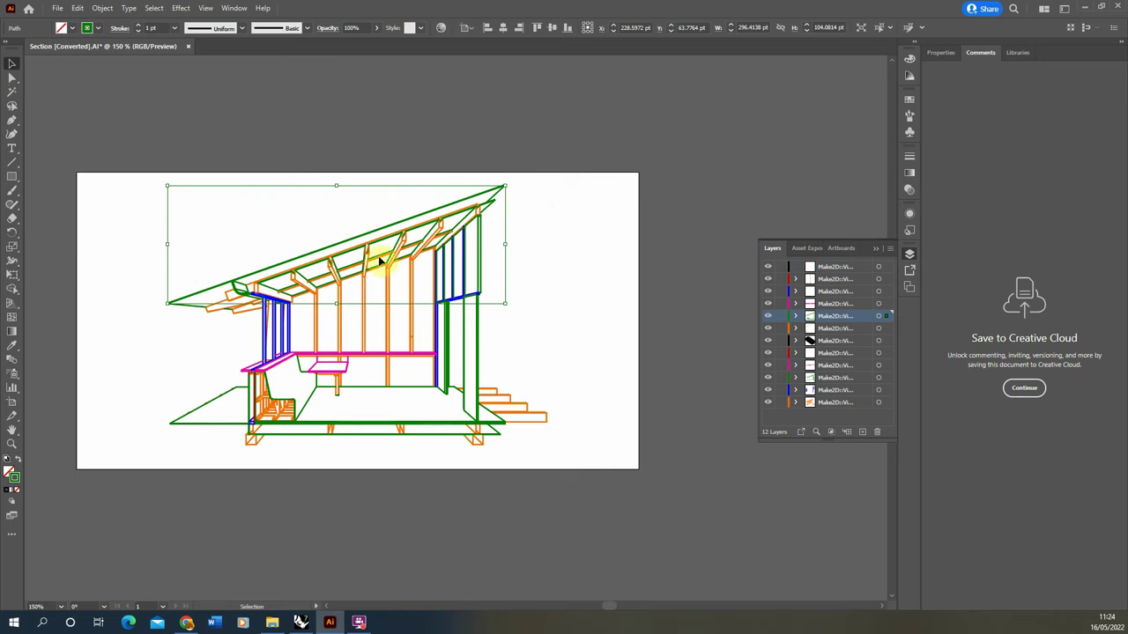
left_click(574, 265)
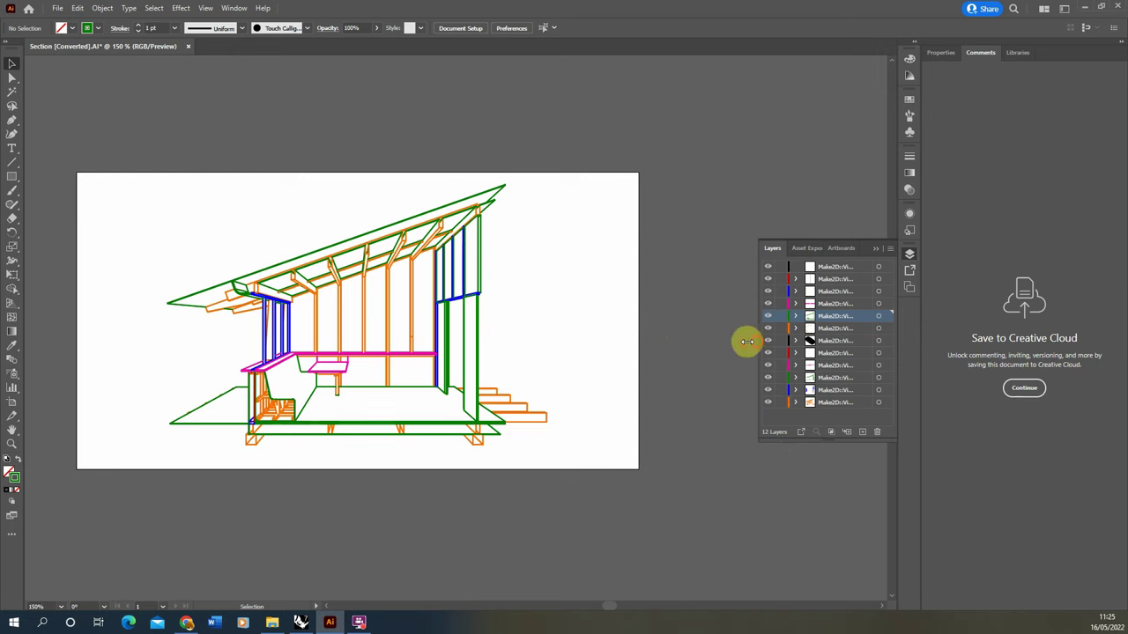
left_click_drag(747, 341, 661, 361)
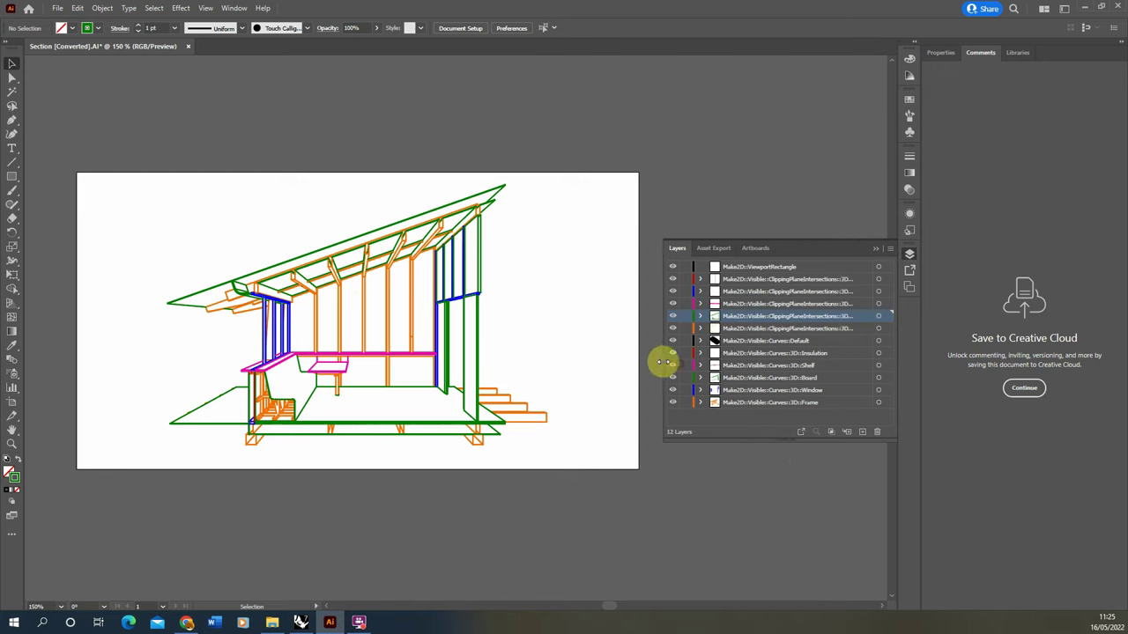
Select the entire section drawing and change all its coloured strokes to black.
left_click_drag(778, 441, 793, 455)
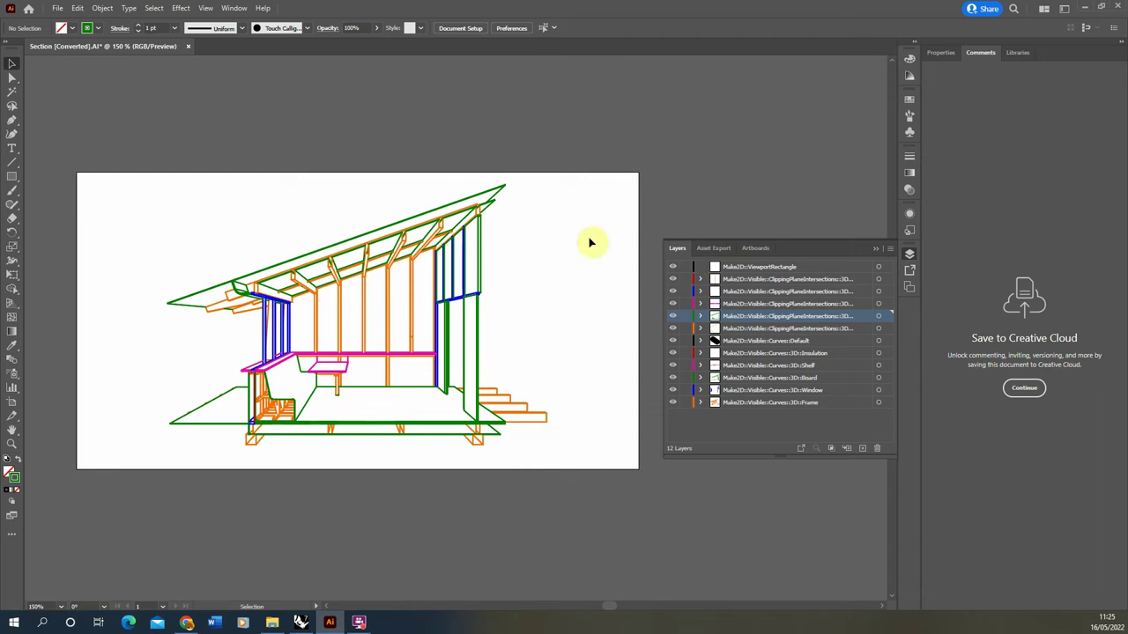
left_click_drag(654, 165, 100, 467)
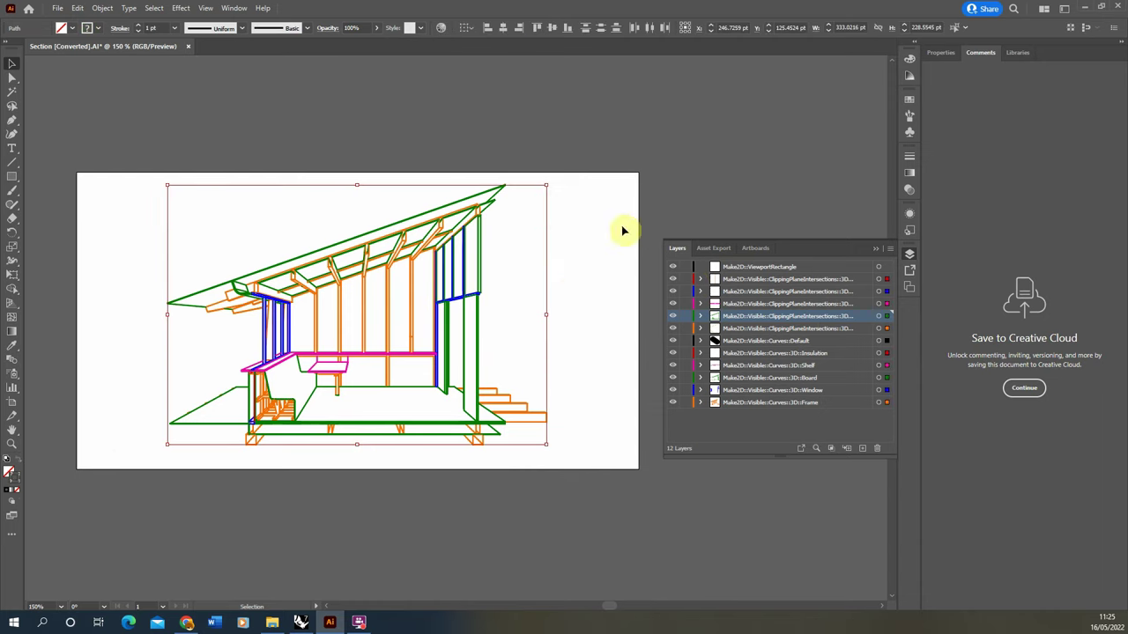
left_click(909, 59)
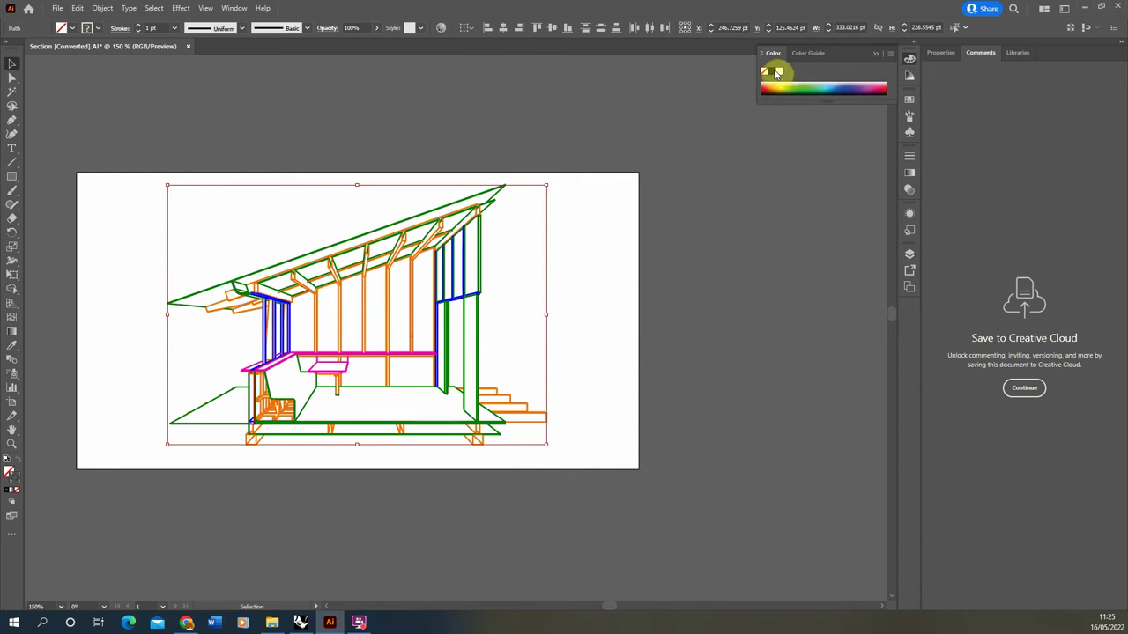
left_click(772, 73)
left_click(643, 106)
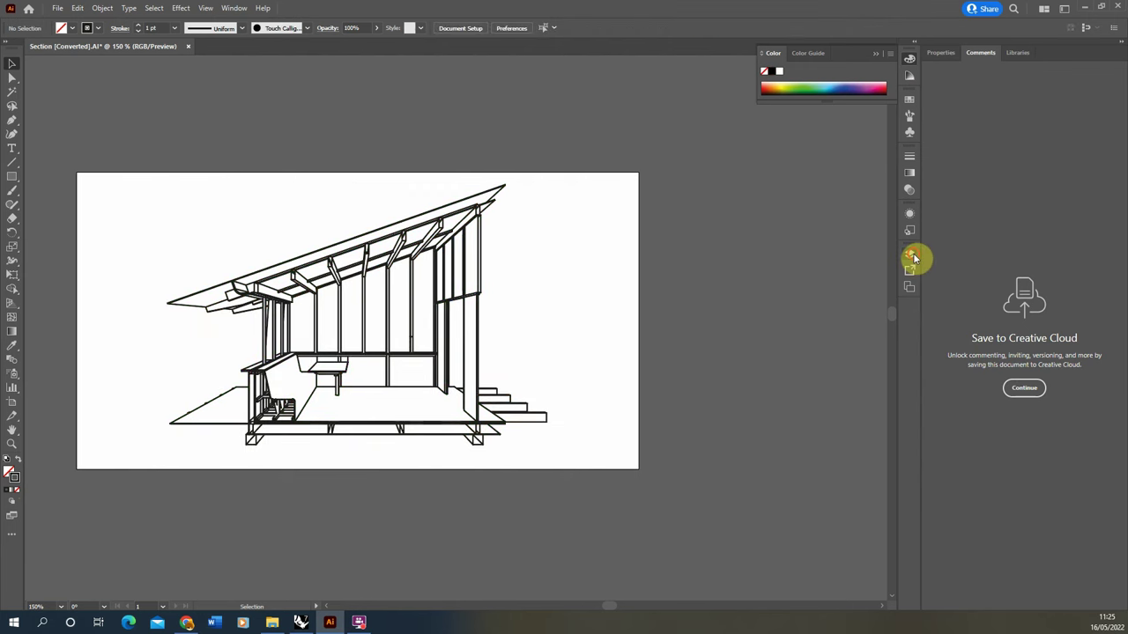
Delete the Make2D ViewportRectangle layer.
left_click(911, 255)
left_click(753, 267)
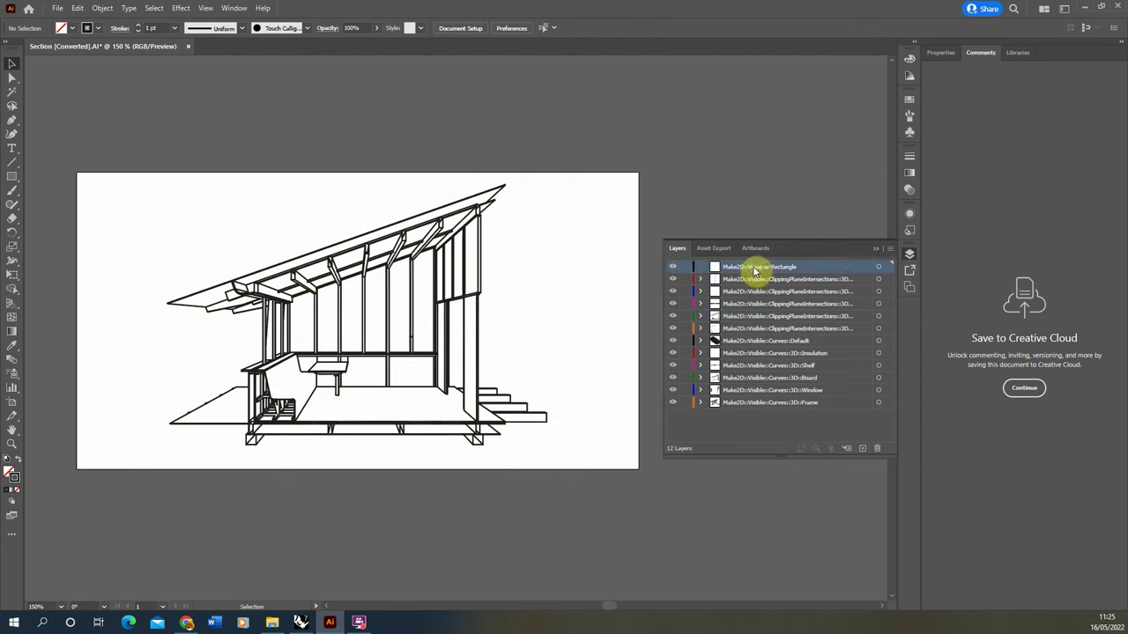
left_click(876, 448)
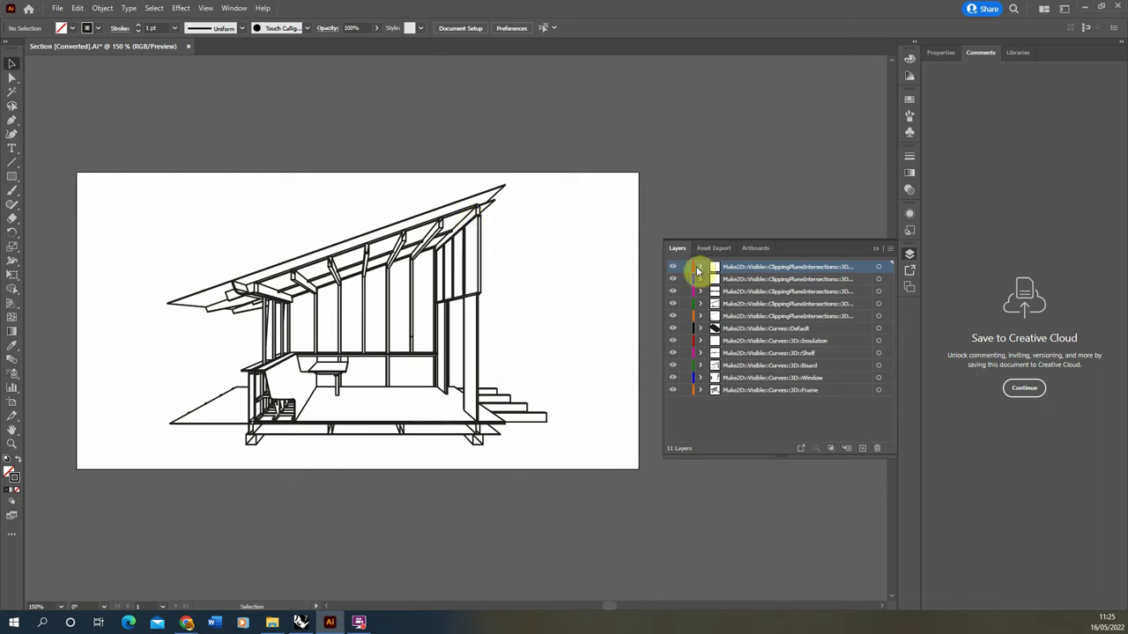
Lock the five ClippingPlaneIntersections layers and delete the visible curves Default layer.
left_click_drag(687, 270, 685, 313)
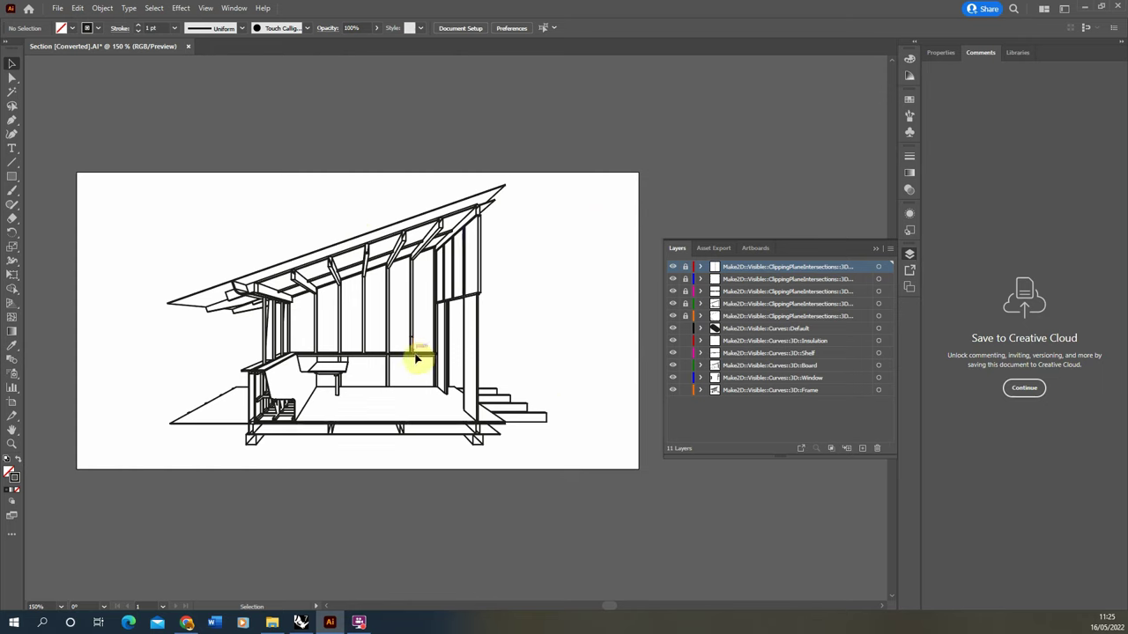
left_click(789, 330)
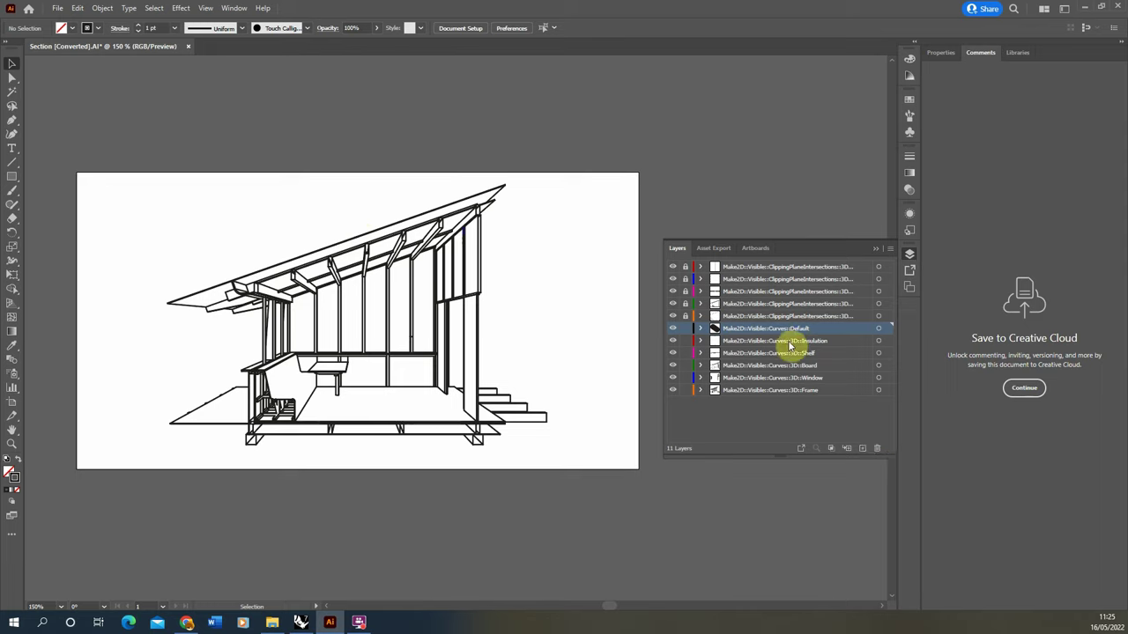
left_click(879, 451)
left_click(629, 328)
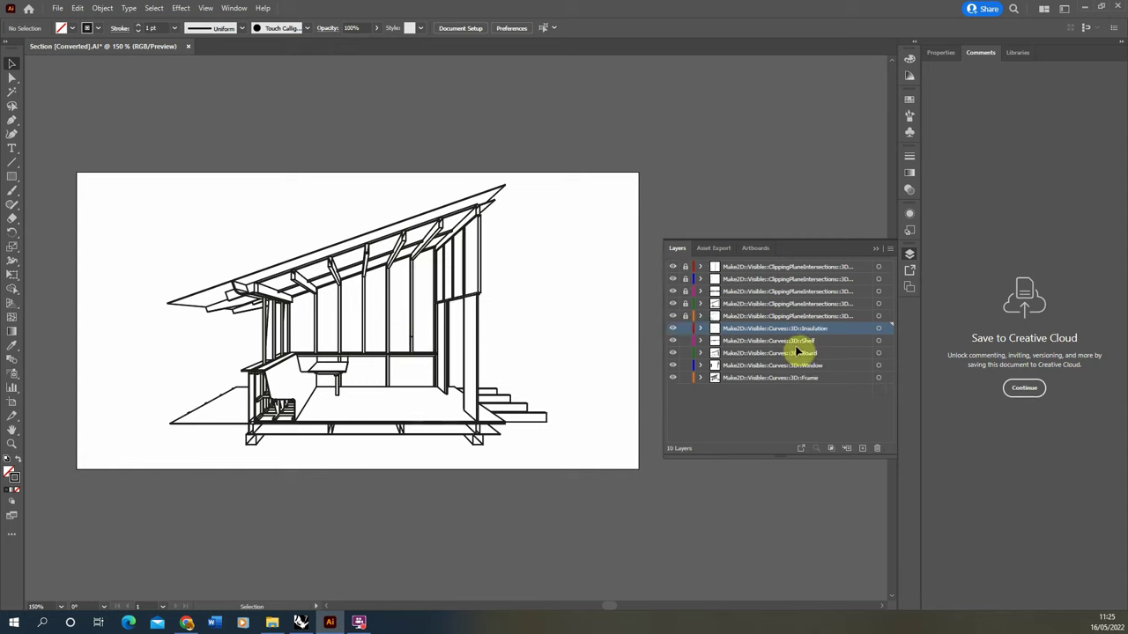
Set the stroke weight of everything on the visible curves Frame layer to 0.25 pt.
left_click(783, 377)
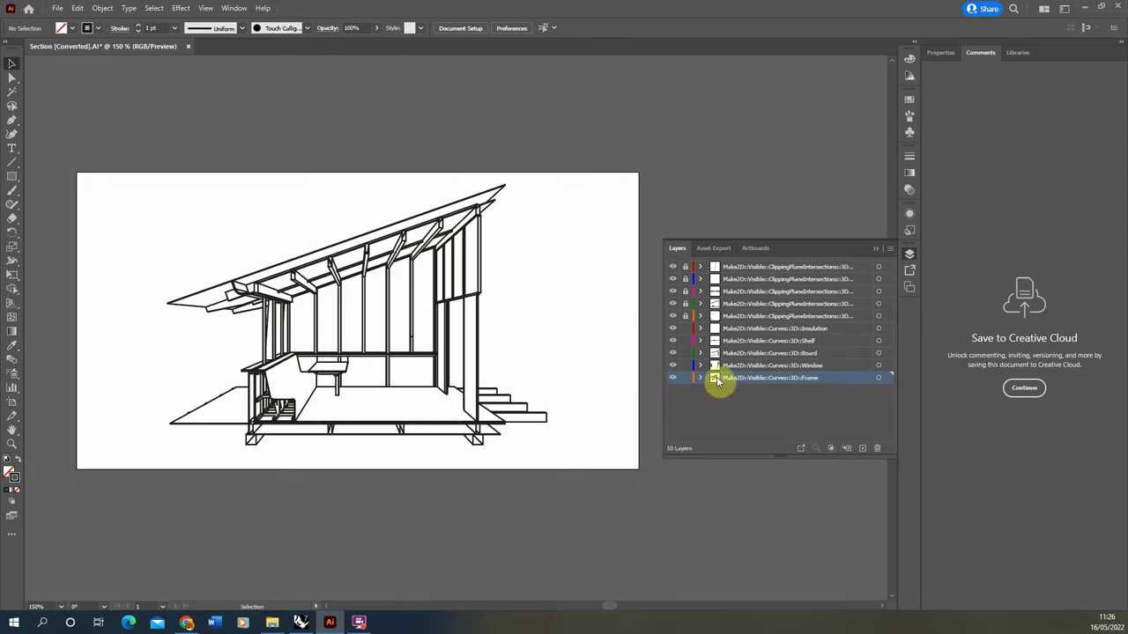
left_click(879, 379)
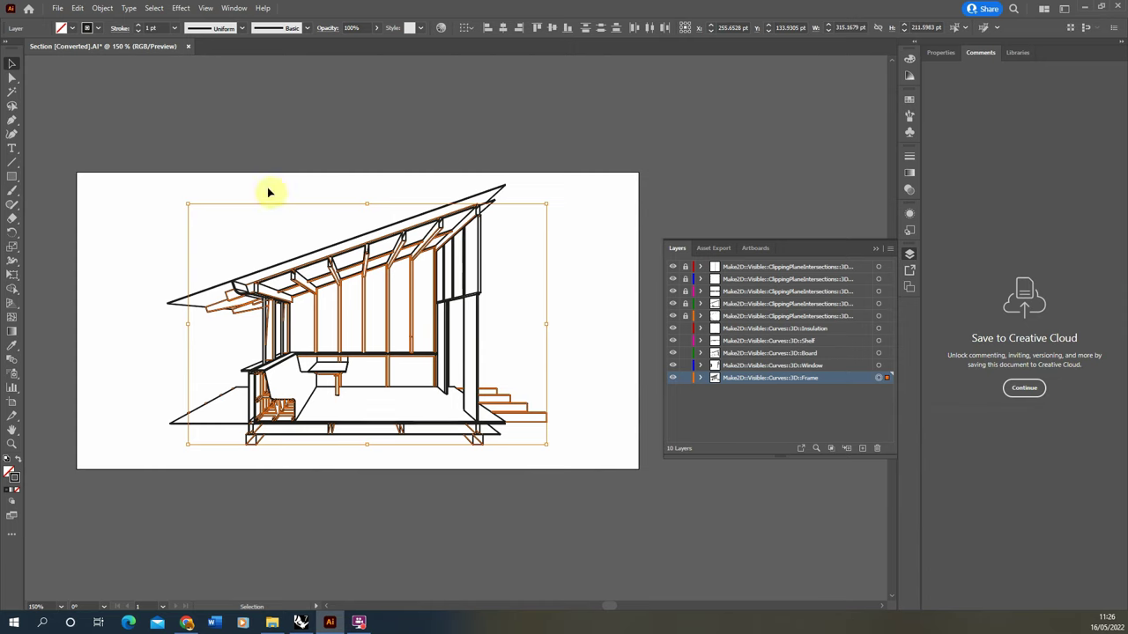
left_click(175, 29)
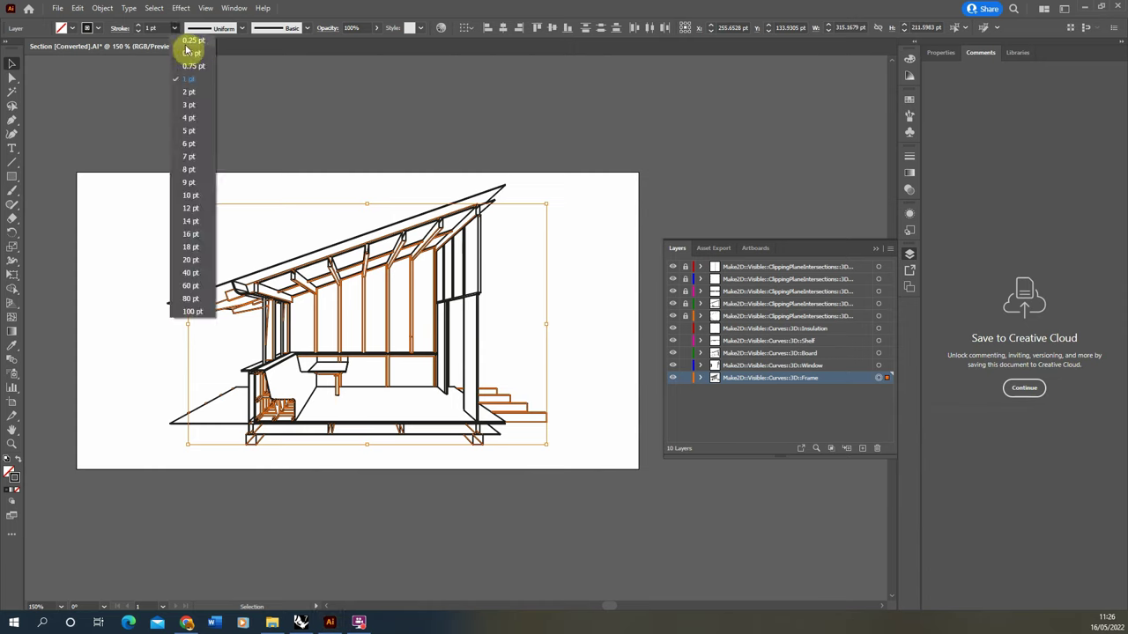
left_click(191, 44)
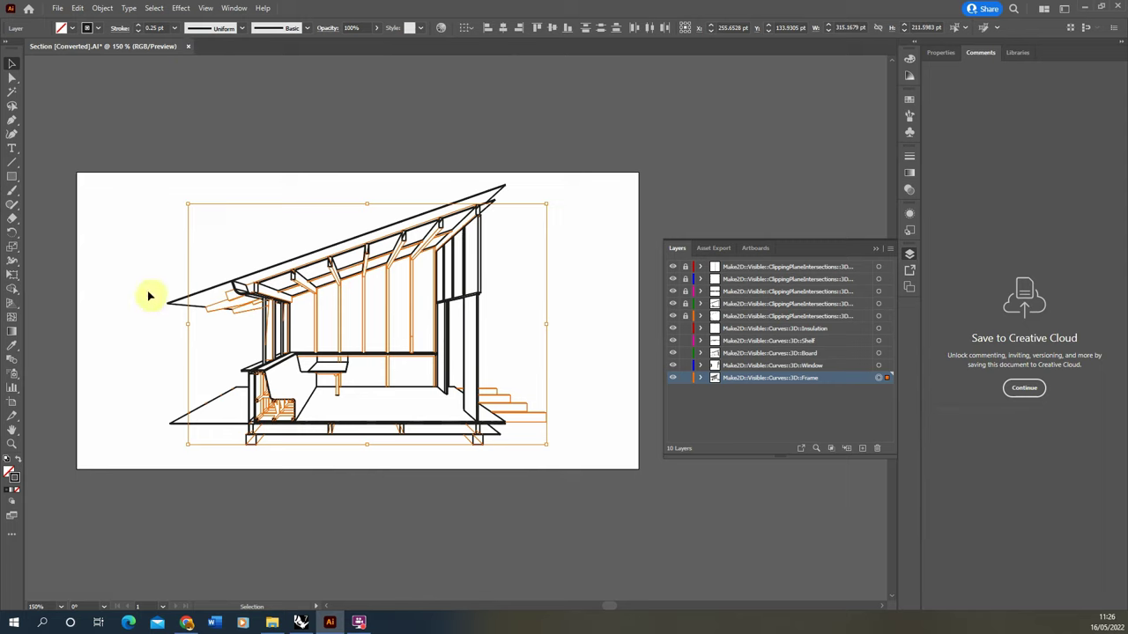
left_click(113, 334)
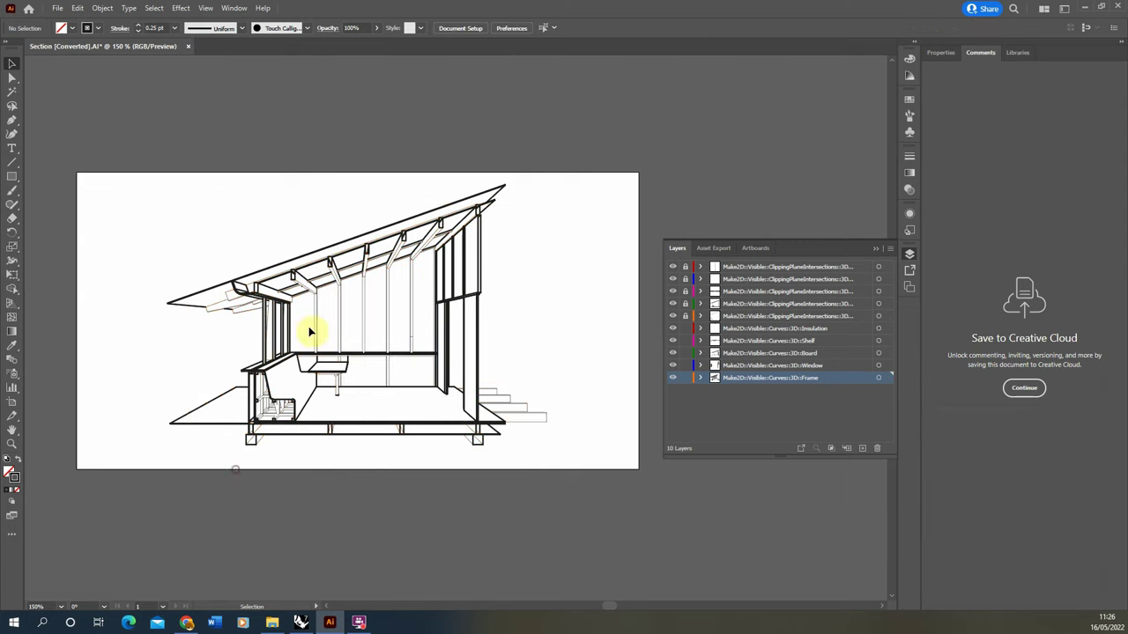
Set the stroke weight of the visible curves Window layer to 0.1 pt and the Board layer to 0.2 pt.
left_click(873, 368)
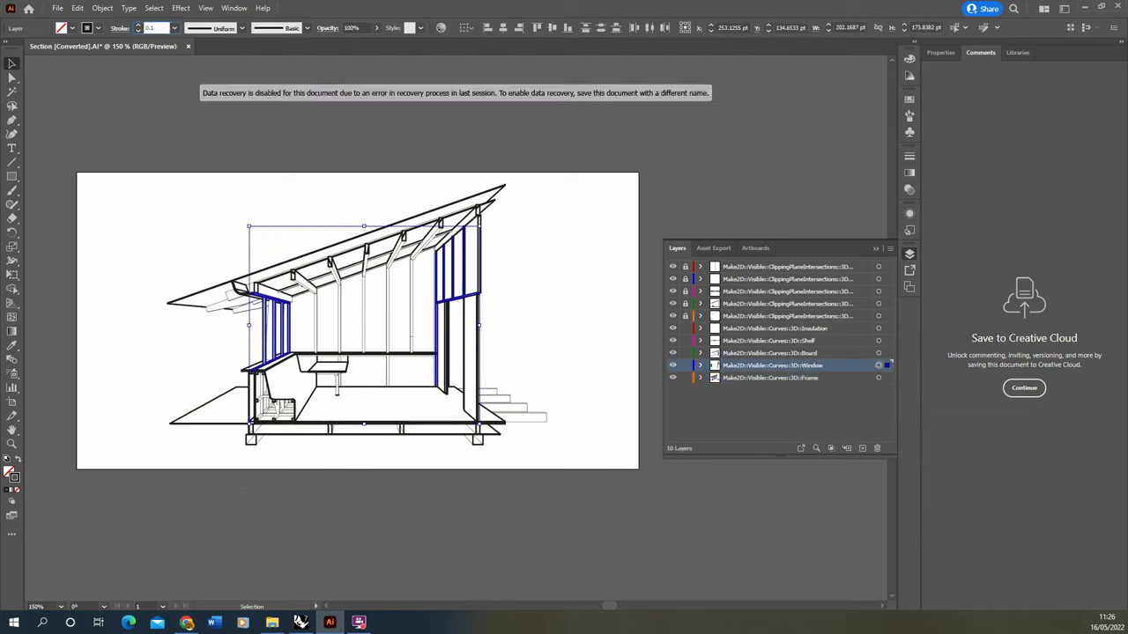
left_click(192, 160)
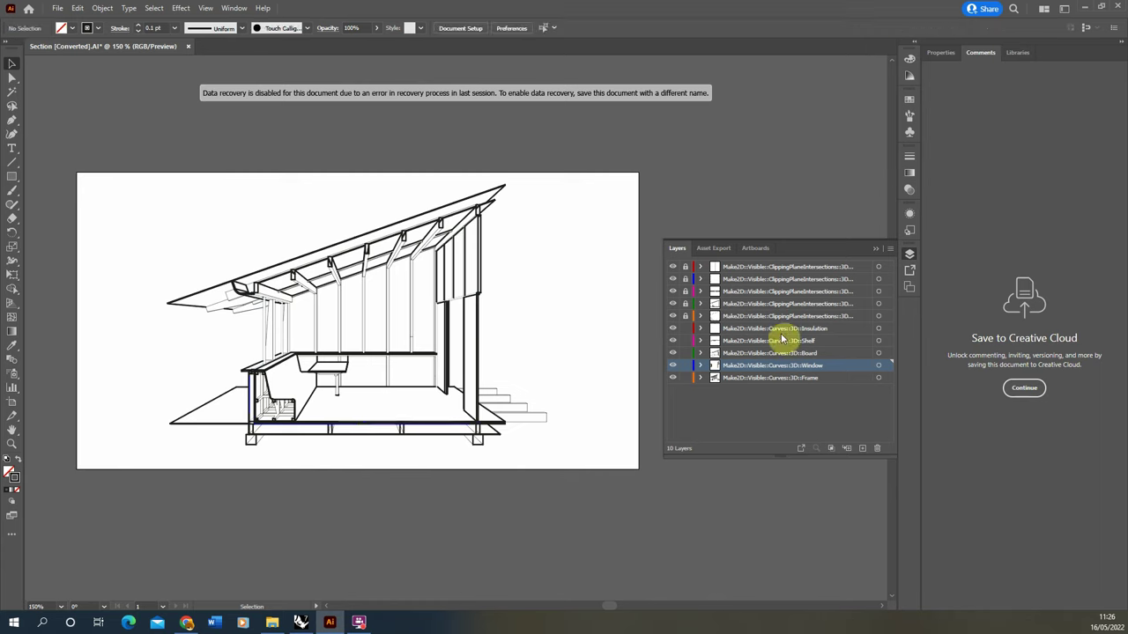
left_click(878, 353)
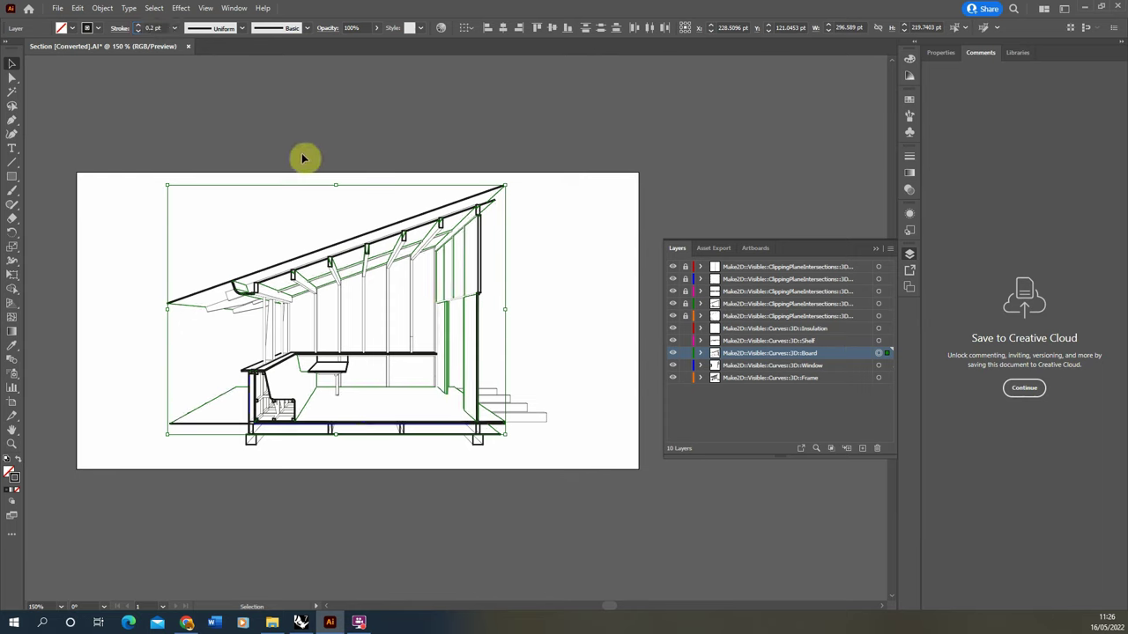
left_click(358, 137)
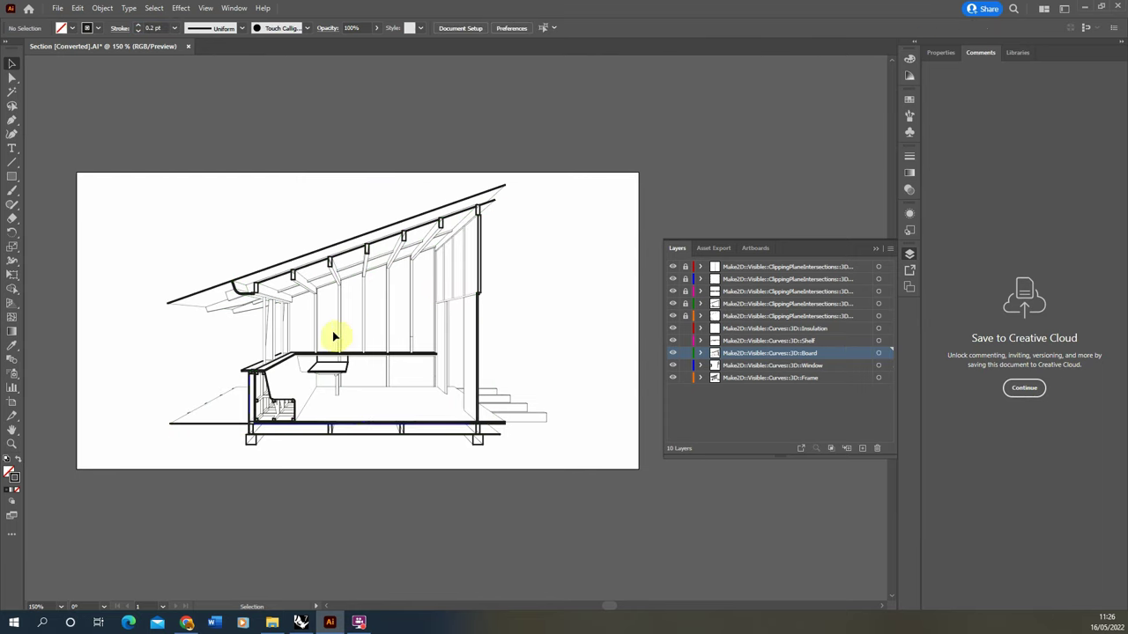
Set the stroke weight of everything on the visible curves Shelf layer to 0.25 pt.
left_click(879, 340)
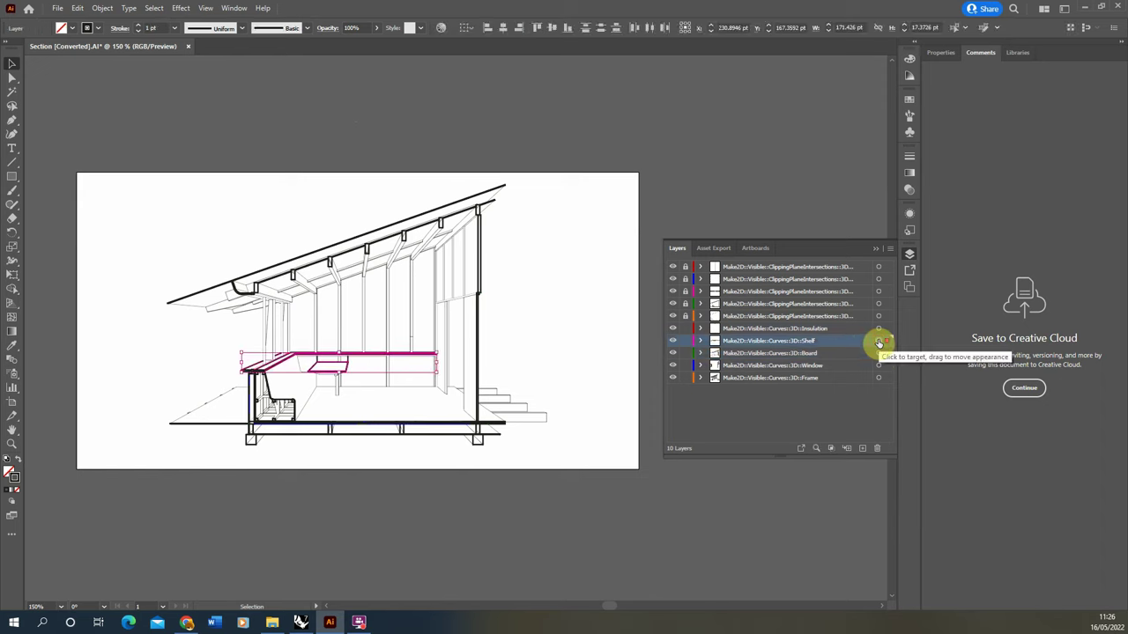
left_click(174, 29)
left_click(192, 40)
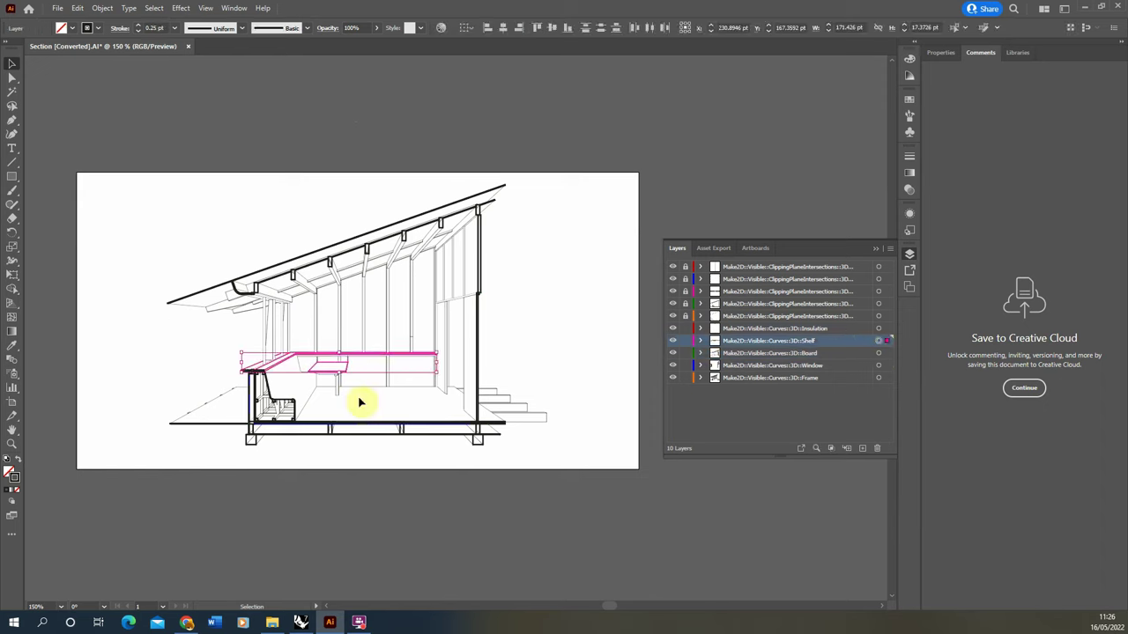
left_click(388, 365)
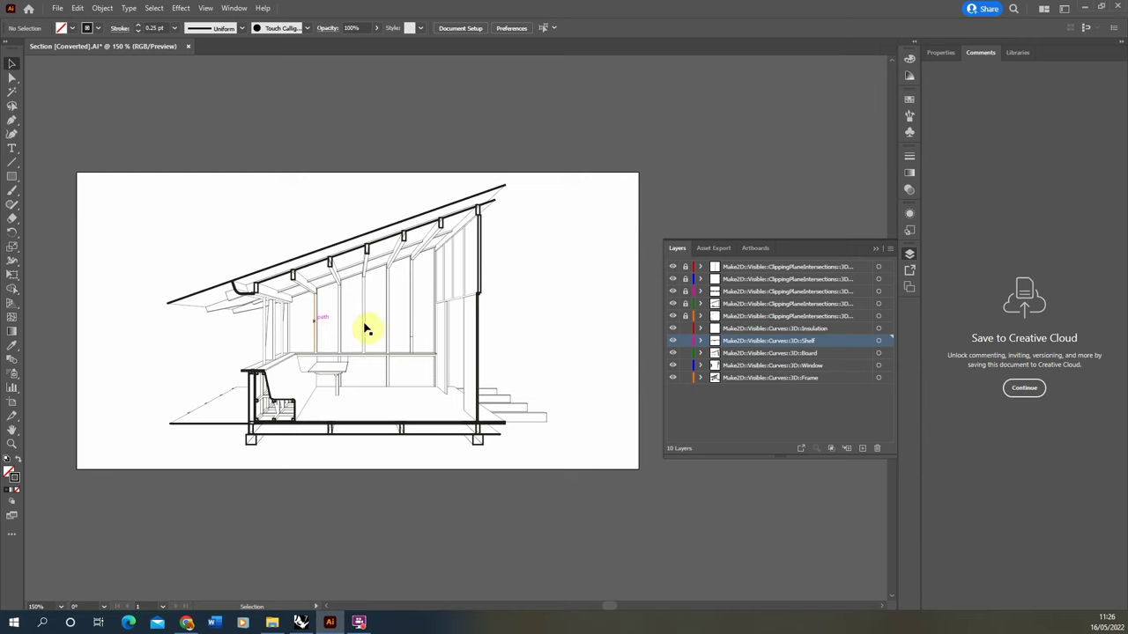
Lock the visible curves layers Insulation, Shelf, Board, Window and Frame.
scroll(253, 328, "up", 1, "alt")
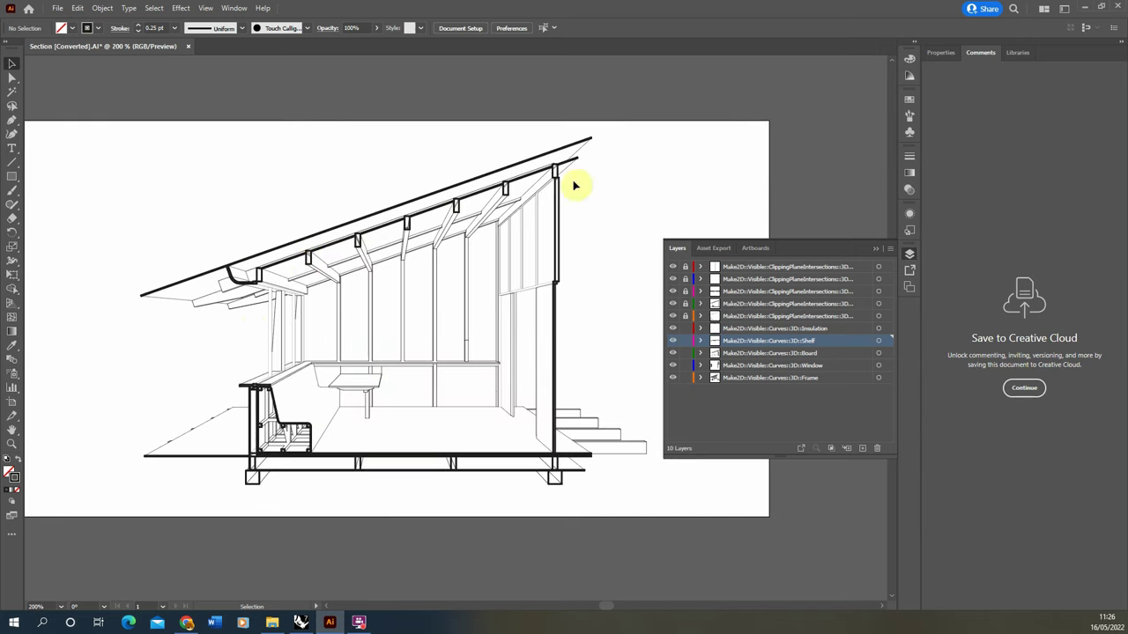
left_click(684, 328)
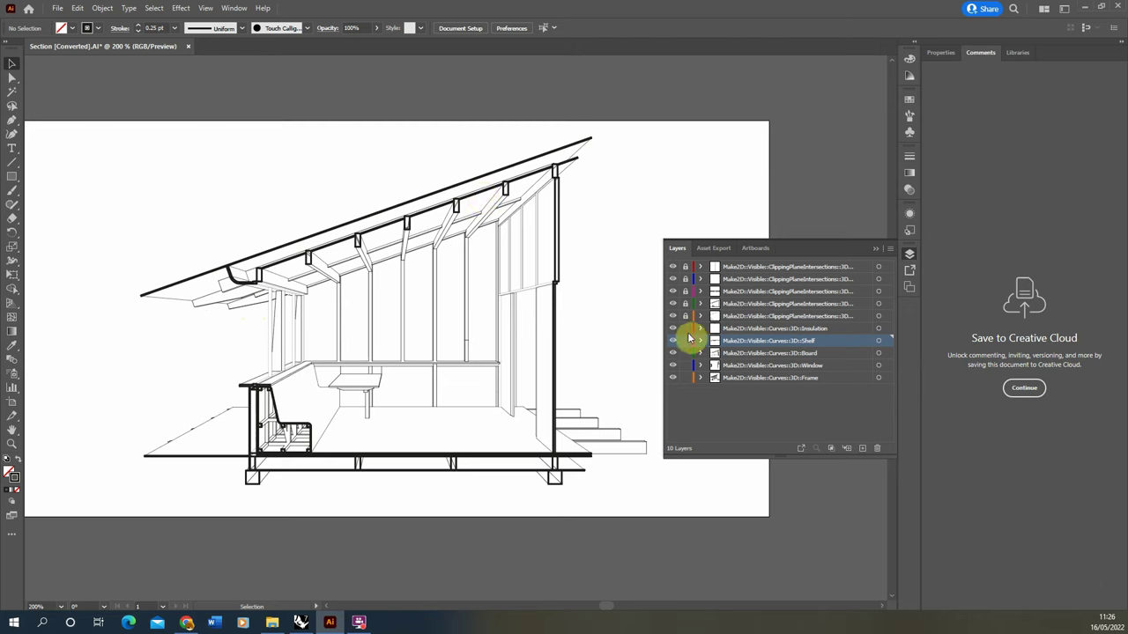
left_click(684, 340)
left_click(684, 352)
left_click(685, 364)
left_click(684, 378)
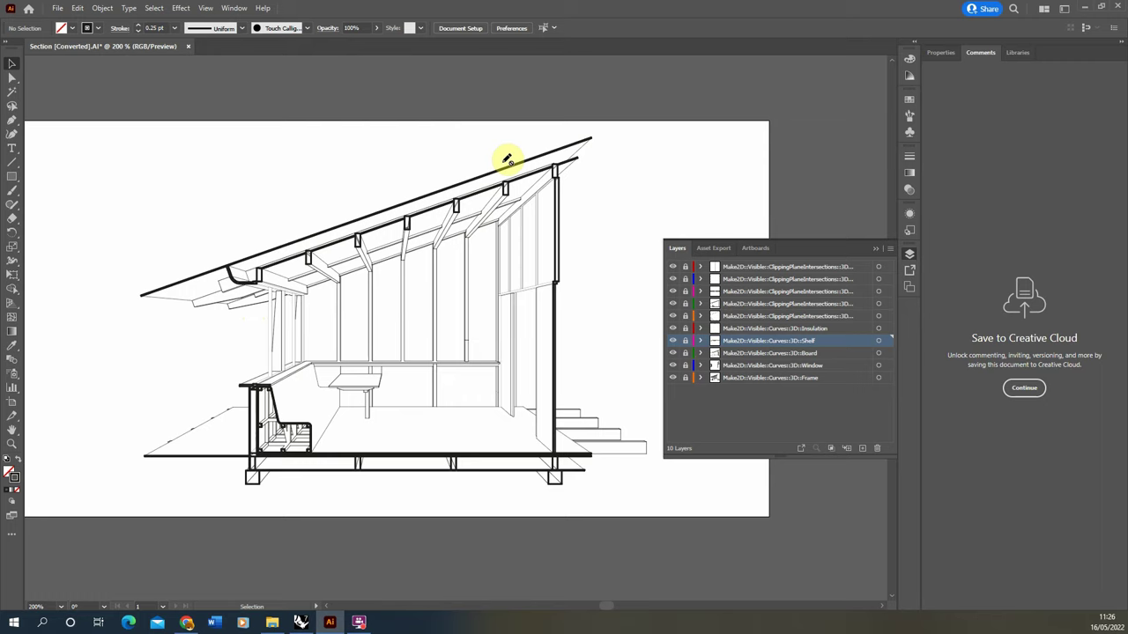
Unlock the five ClippingPlaneIntersections layers and set the stroke weight of all their cut lines to 0.65 pt.
scroll(507, 159, "up", 3, "alt")
scroll(448, 361, "down", 3, "alt")
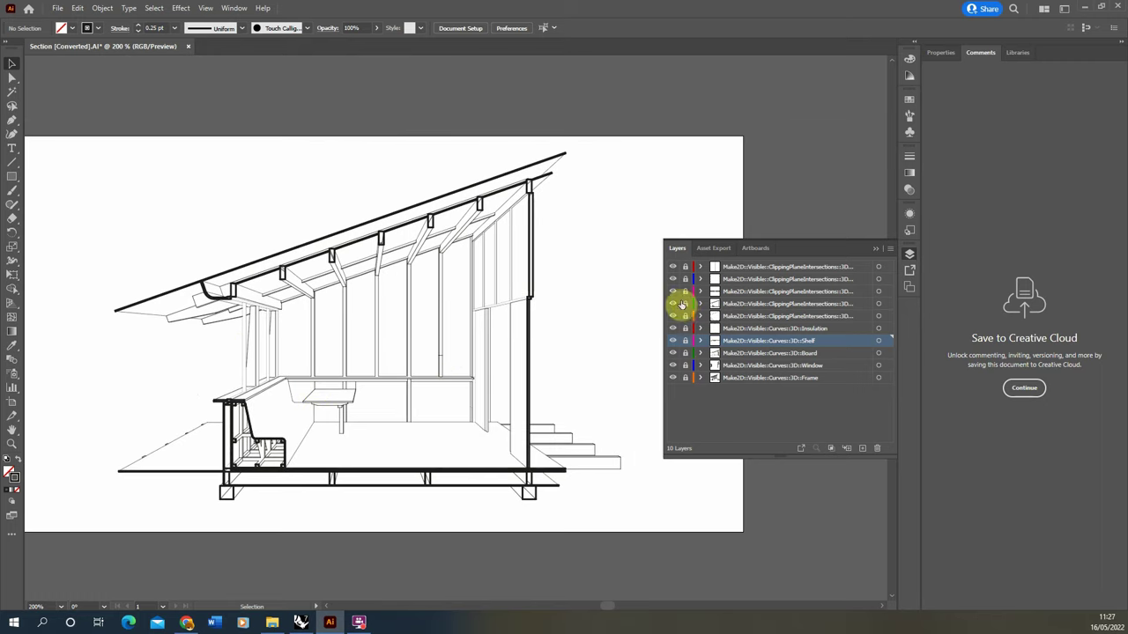
left_click_drag(685, 316, 684, 264)
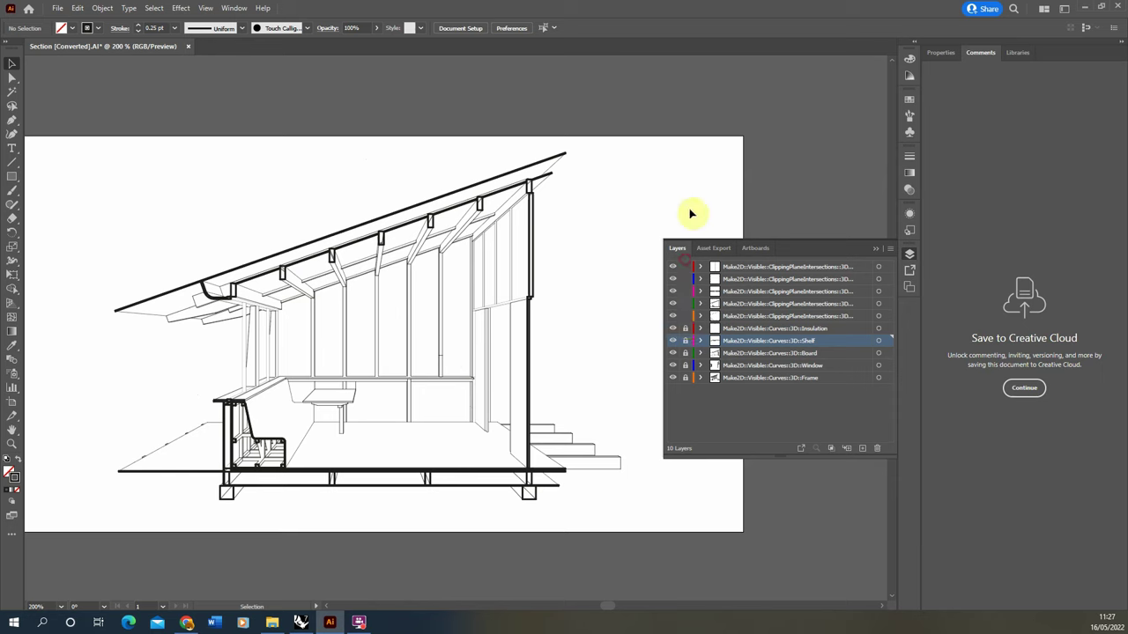
left_click_drag(62, 529, 188, 484)
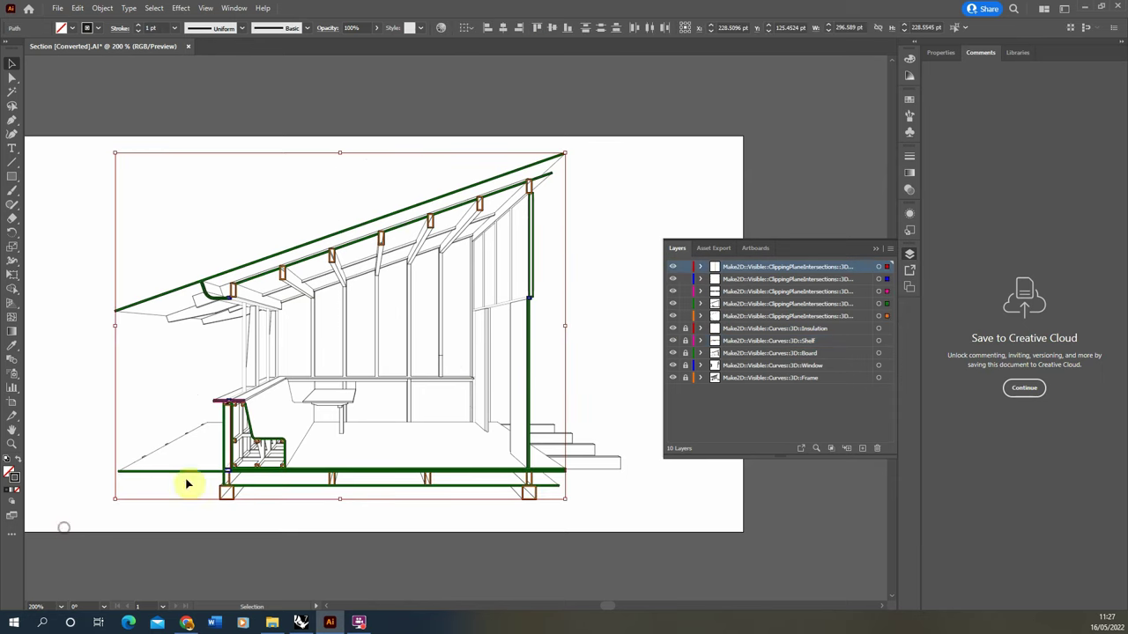
left_click(175, 27)
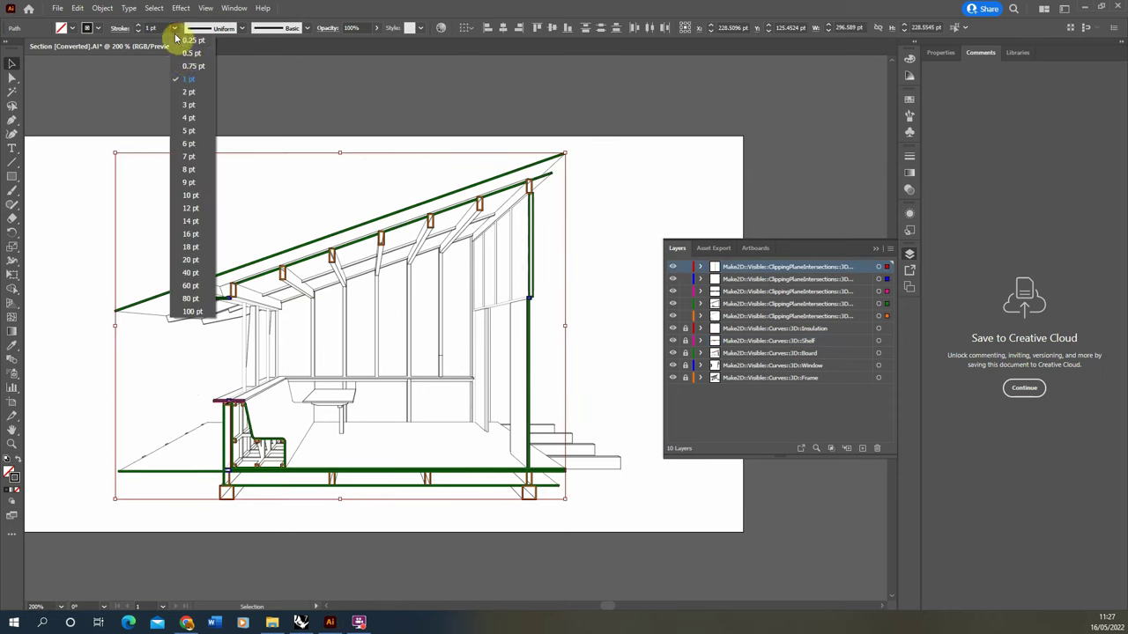
left_click(192, 69)
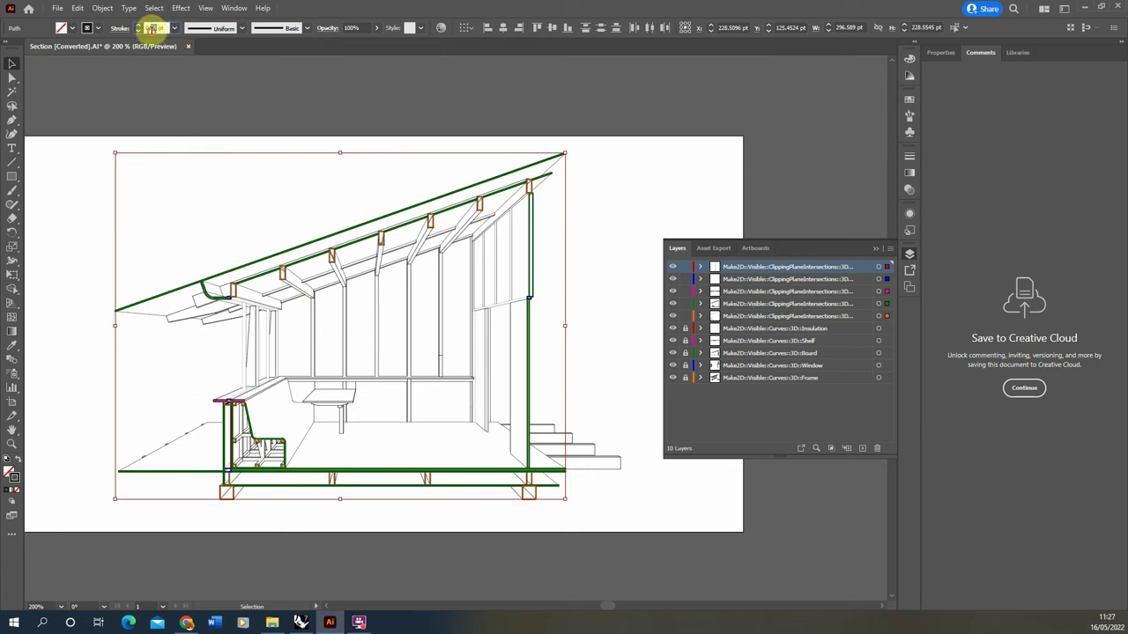
left_click(221, 182)
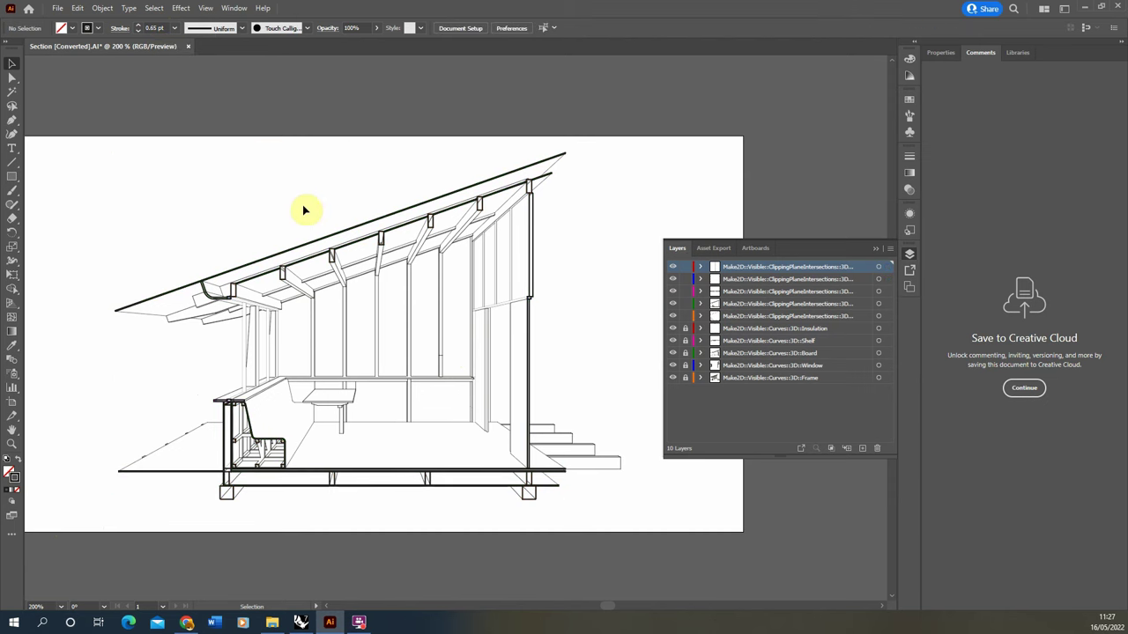
Check the cut line weights up close and lock the five ClippingPlaneIntersections layers again.
scroll(228, 467, "up", 5, "alt")
scroll(194, 370, "down", 4, "alt")
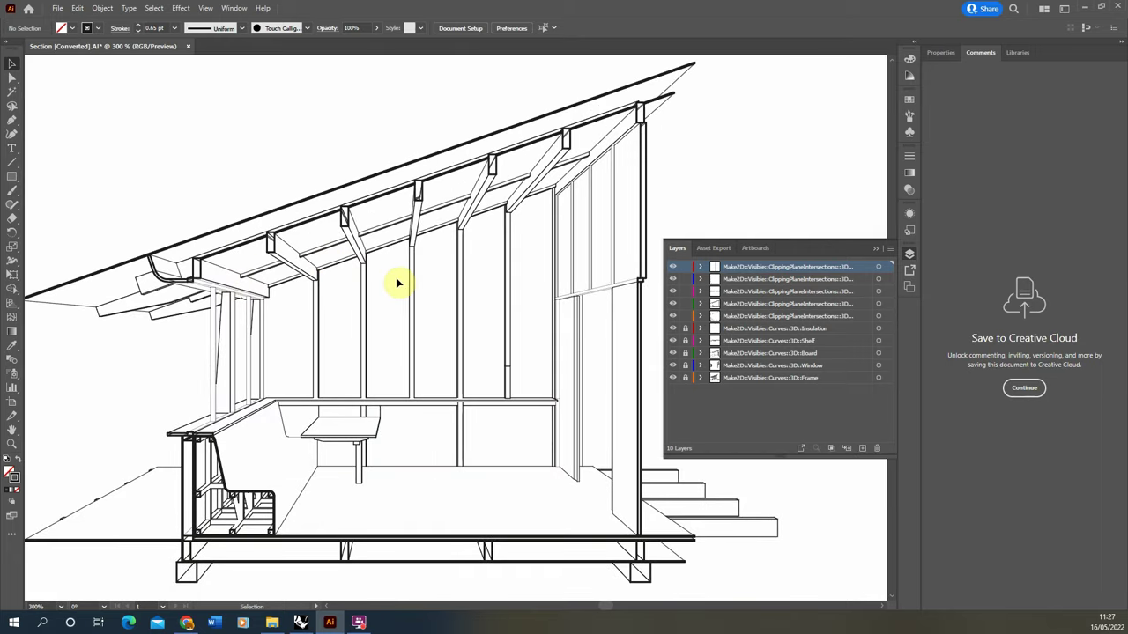
scroll(392, 280, "down", 1, "alt")
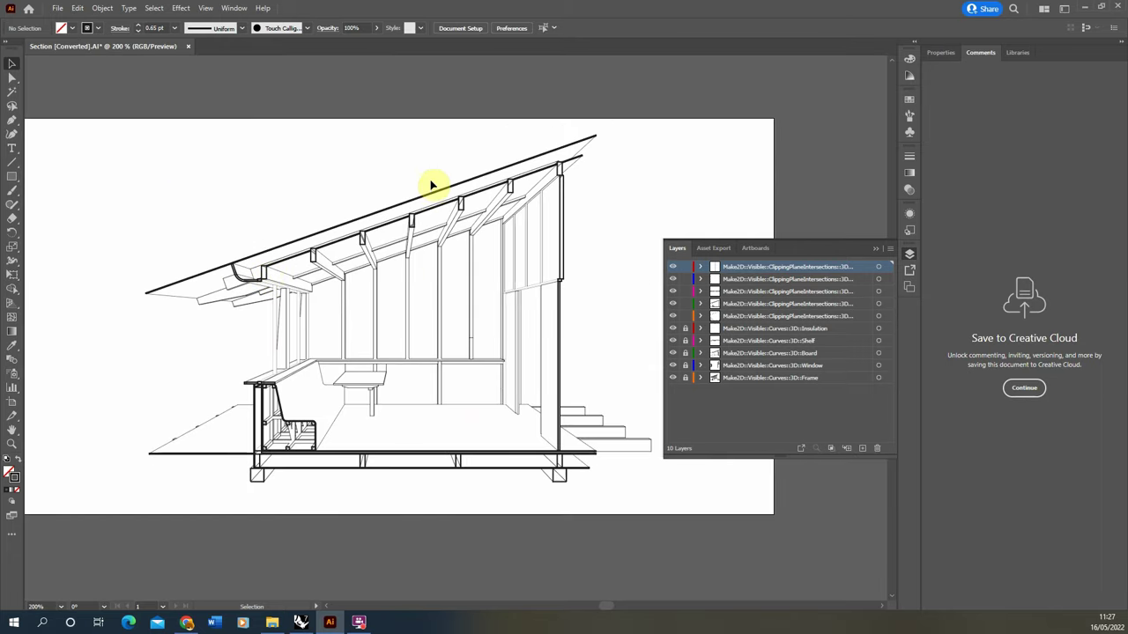
left_click_drag(686, 316, 688, 269)
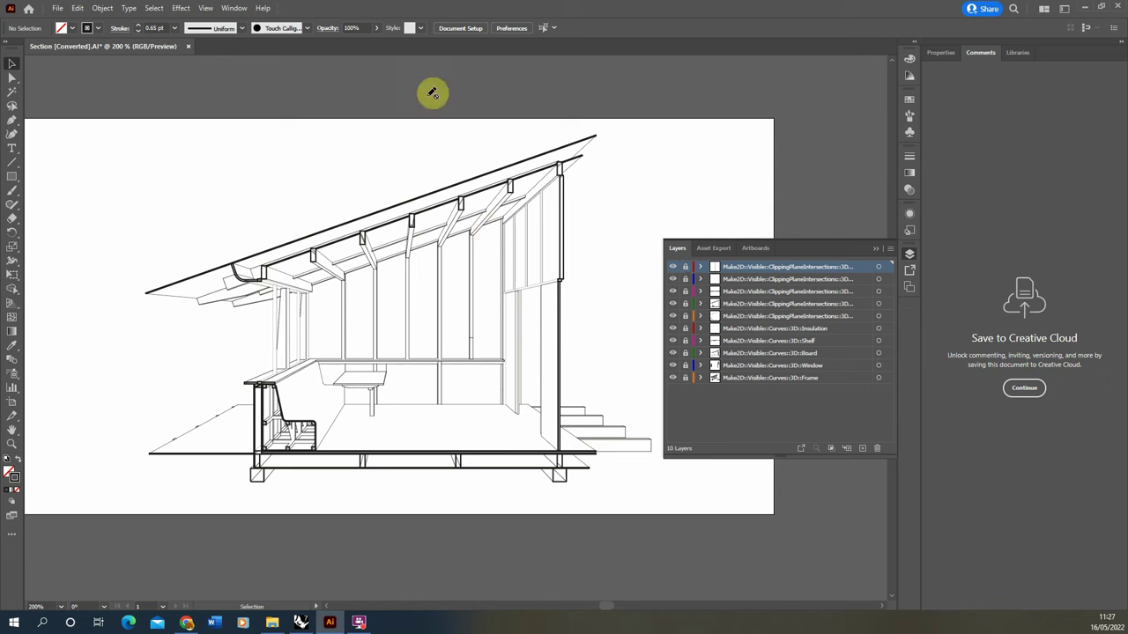
scroll(317, 251, "up", 4, "alt")
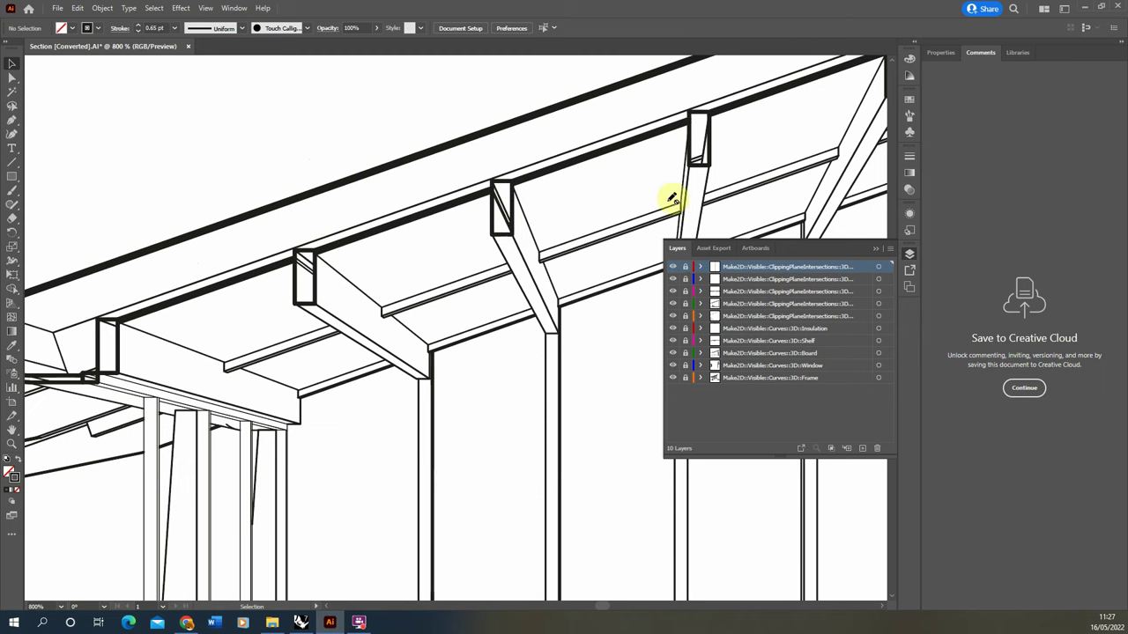
scroll(308, 304, "down", 2, "alt")
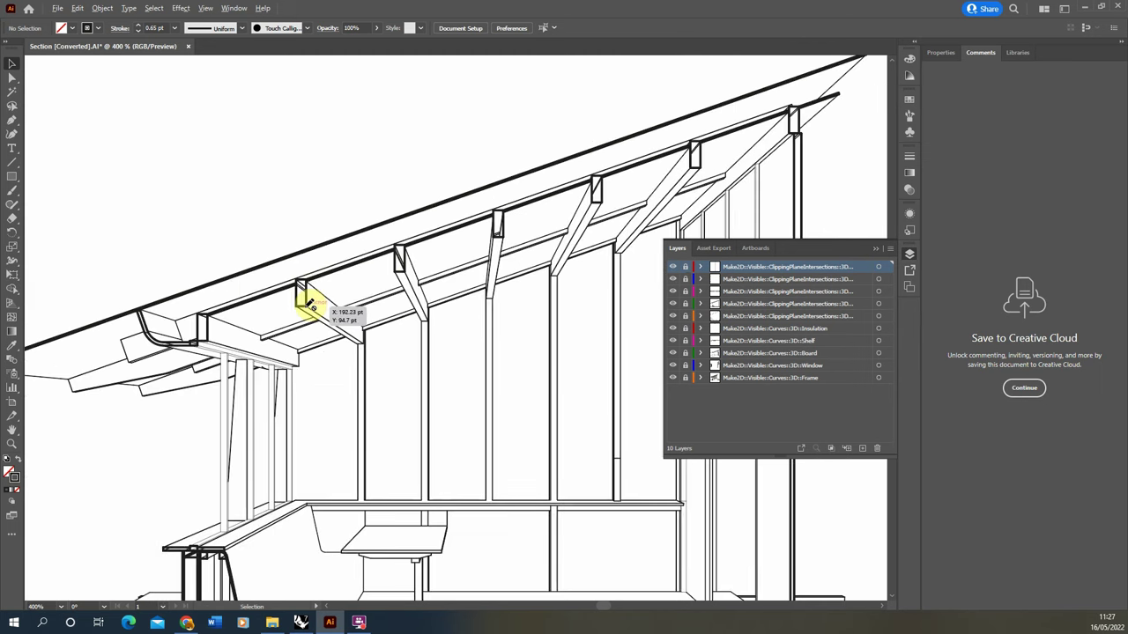
Add a layer named Fill directly above the visible curves Insulation layer, below the ClippingPlaneIntersections layers.
scroll(308, 302, "down", 1, "alt")
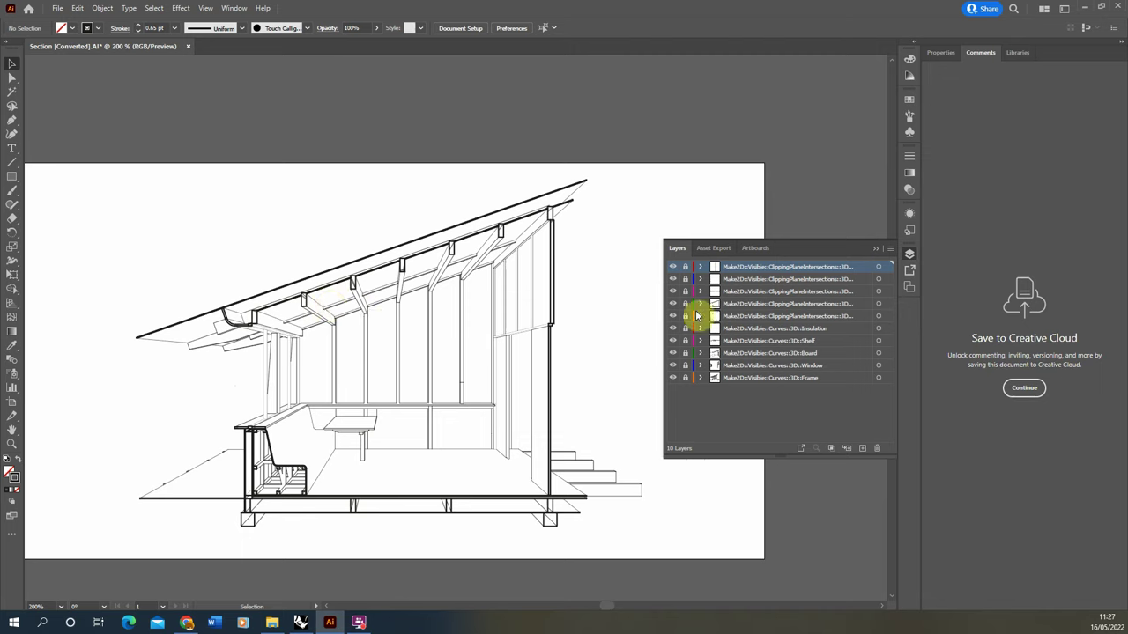
left_click(745, 329)
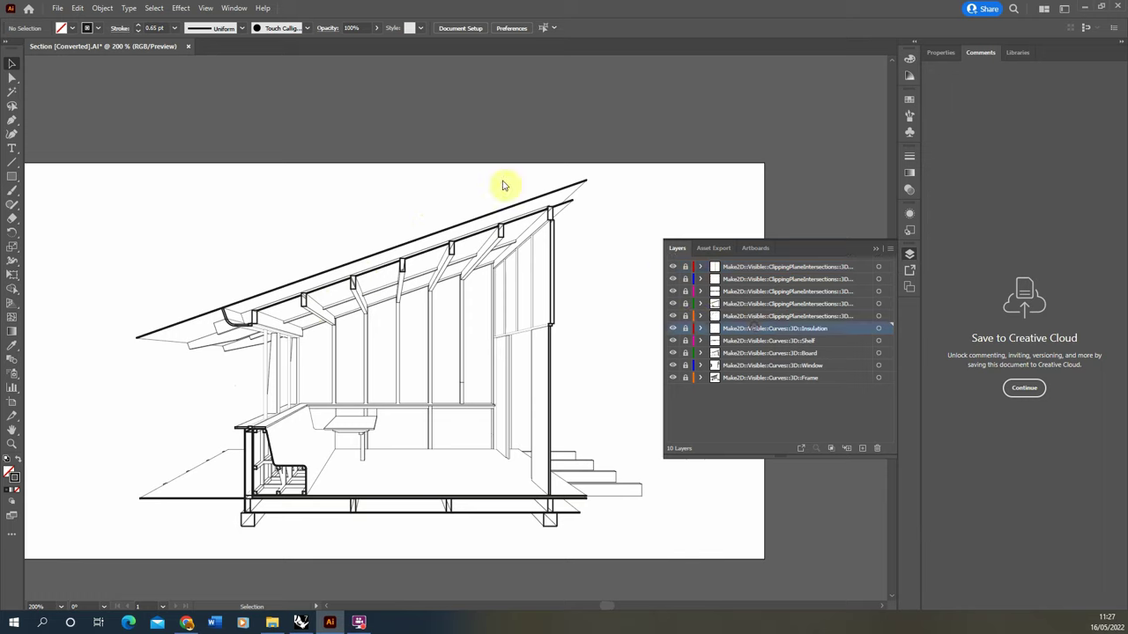
left_click(864, 451)
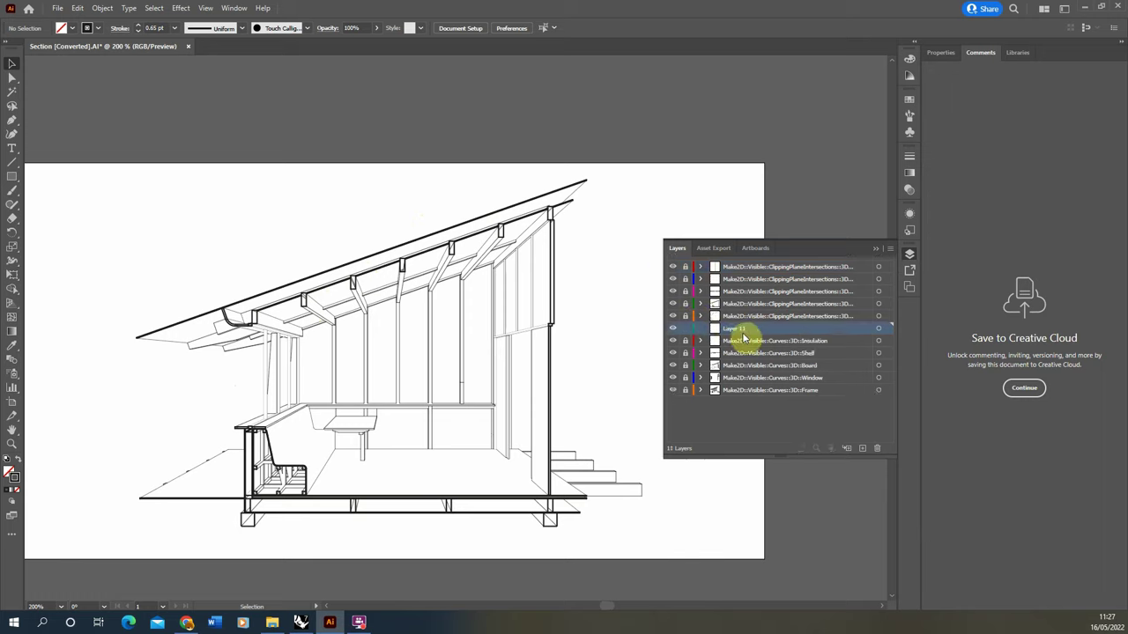
double_click(745, 330)
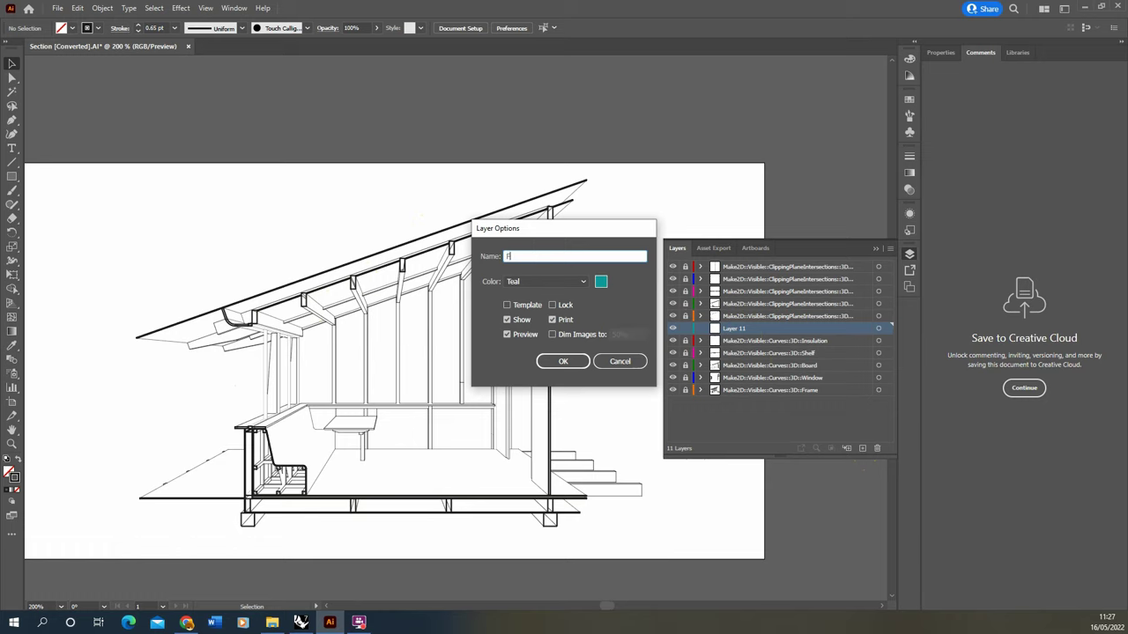
type("Fill")
left_click(563, 361)
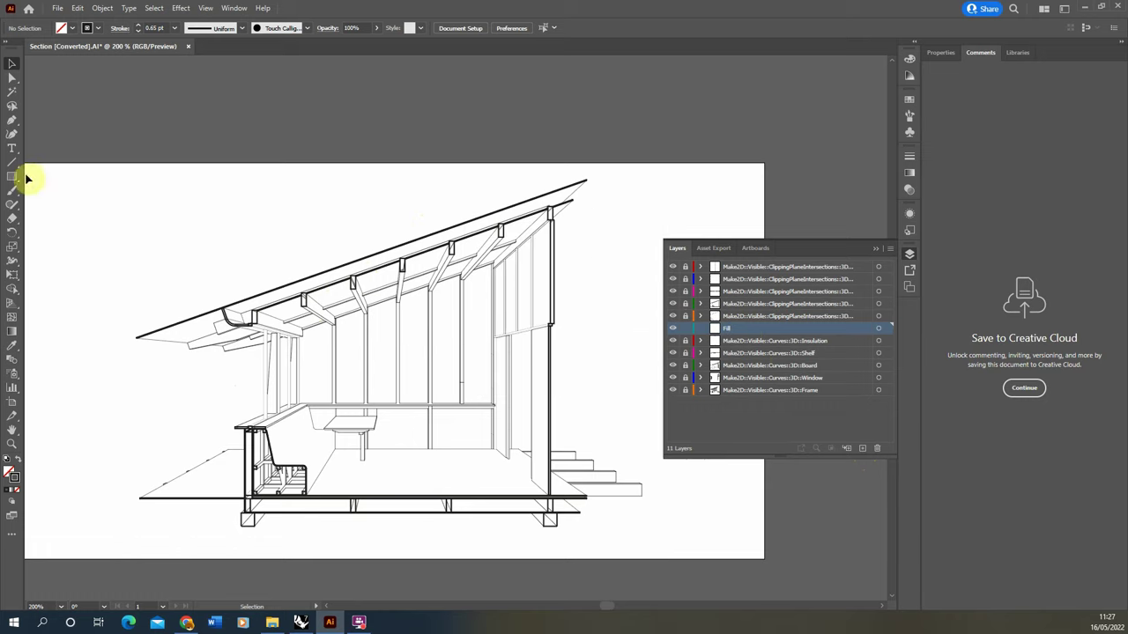
Draw a white-filled rectangle about 3.3 by 8.8 pt over the cut rafter end beside the gutter.
left_click(13, 469)
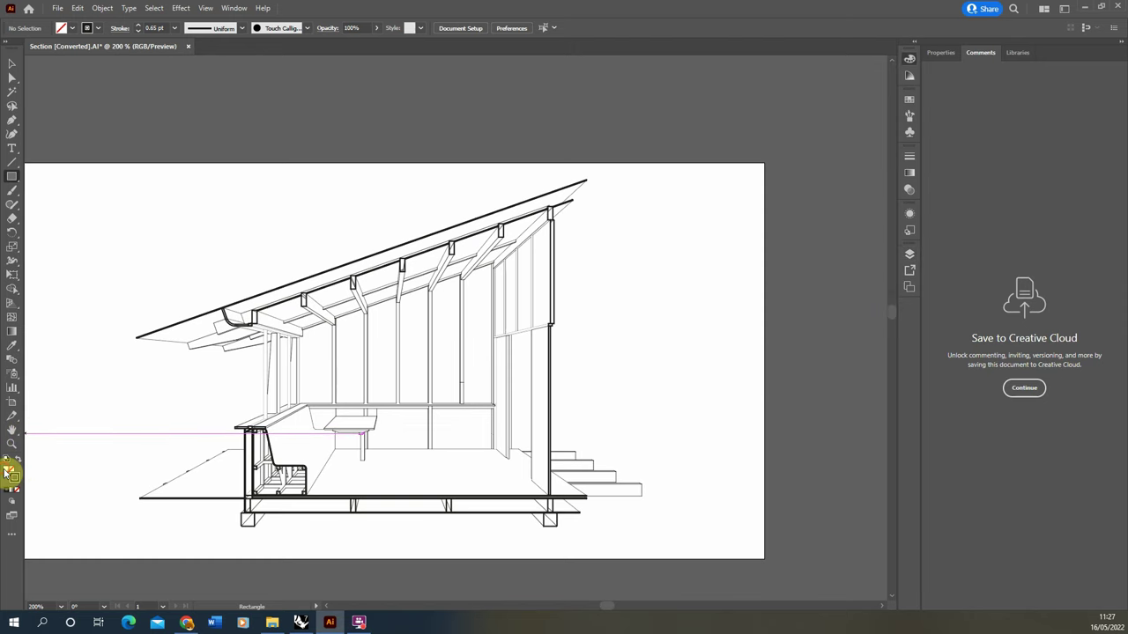
left_click(780, 73)
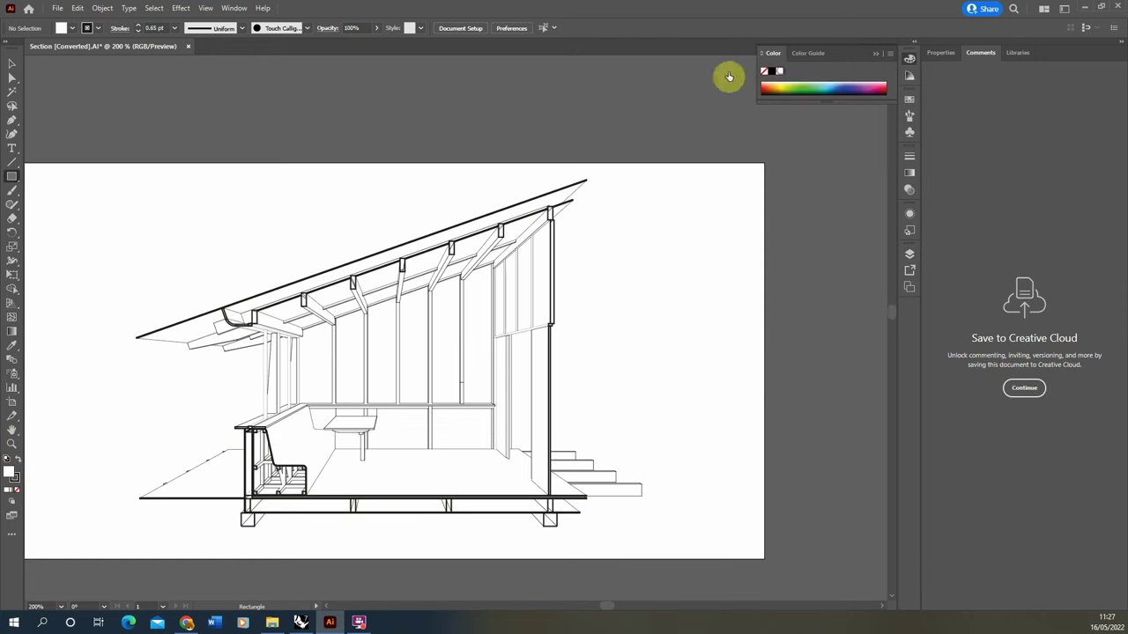
scroll(252, 314, "up", 6, "alt")
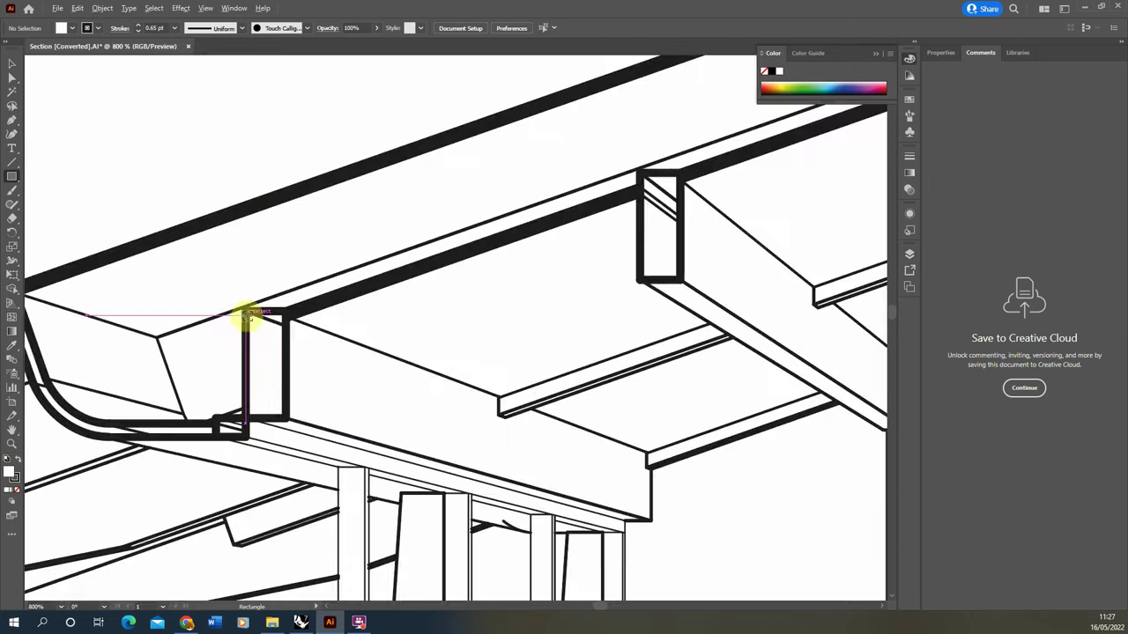
left_click_drag(246, 312, 284, 421)
Set the white rectangle's stroke weight to 0.1 pt.
double_click(11, 162)
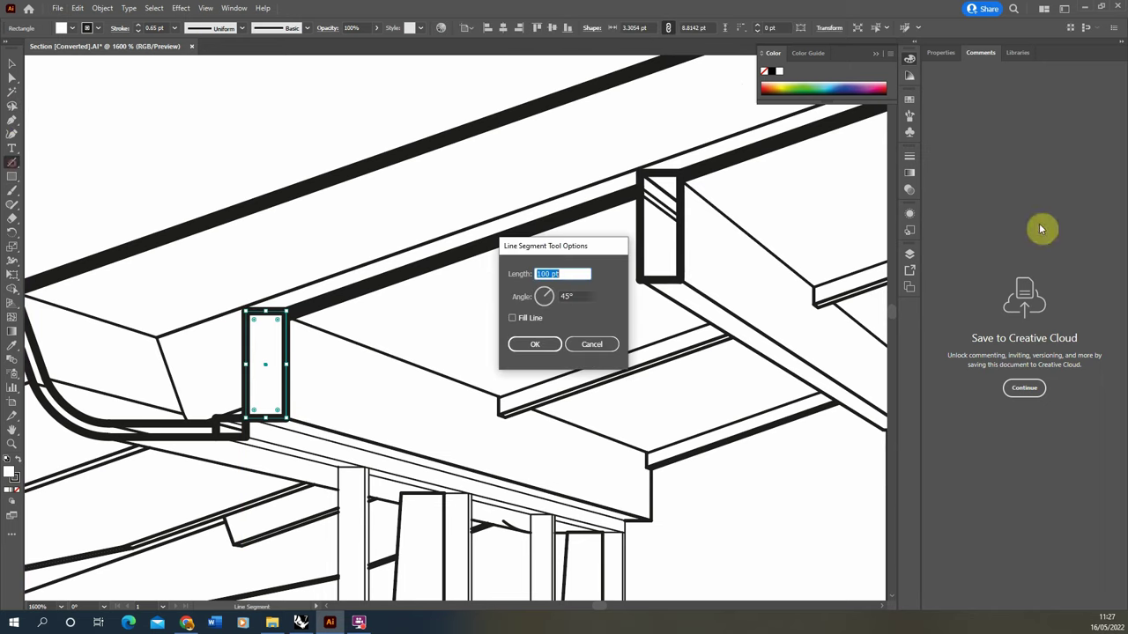
left_click(604, 342)
left_click(909, 252)
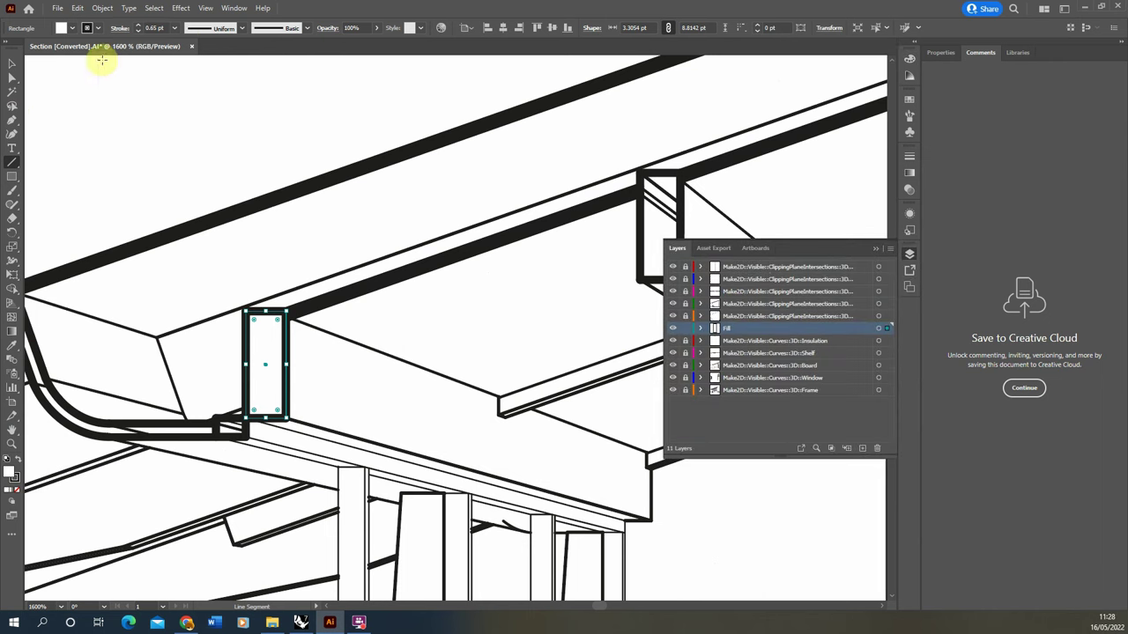
left_click(175, 28)
left_click(189, 40)
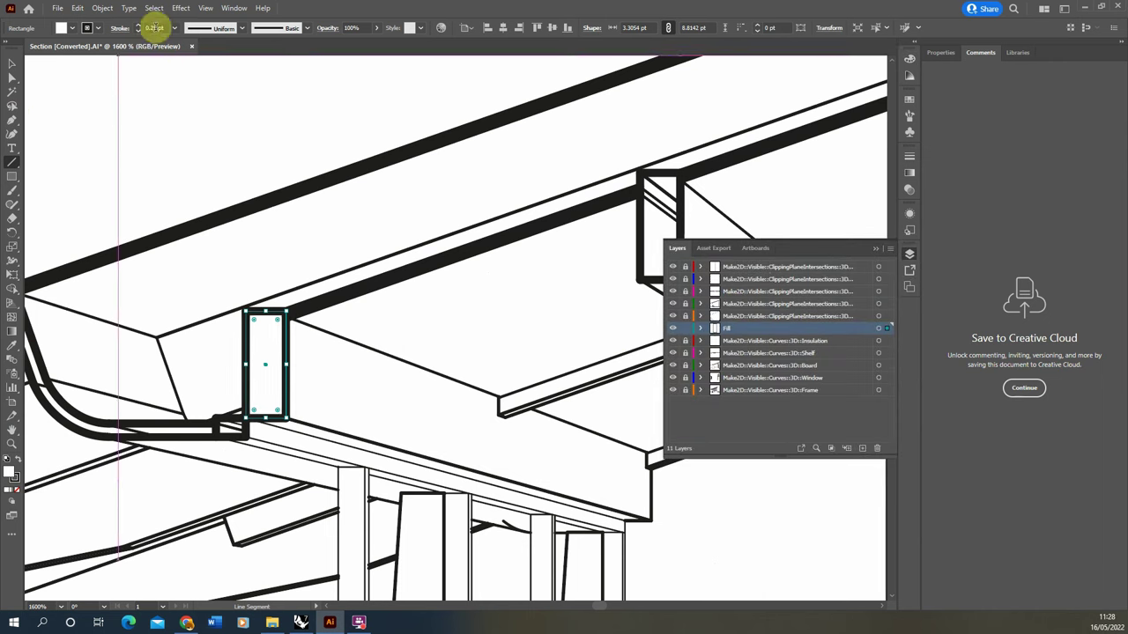
type("0.1")
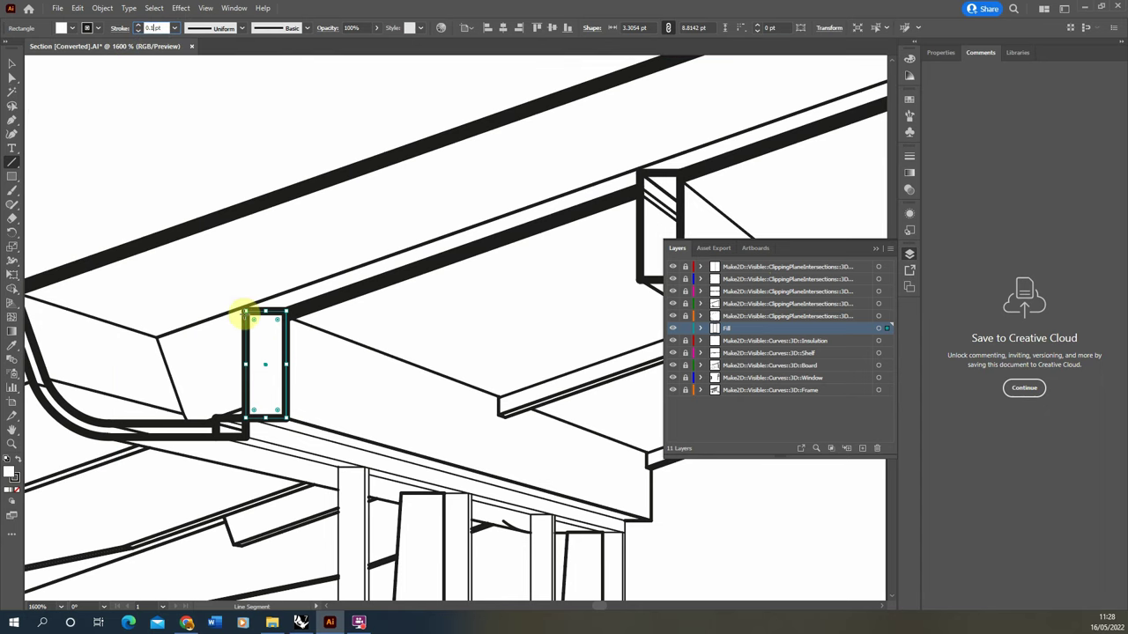
Draw two crossing diagonal lines between the opposite corners of the rectangle beside the gutter.
key("ctrl+shift+a")
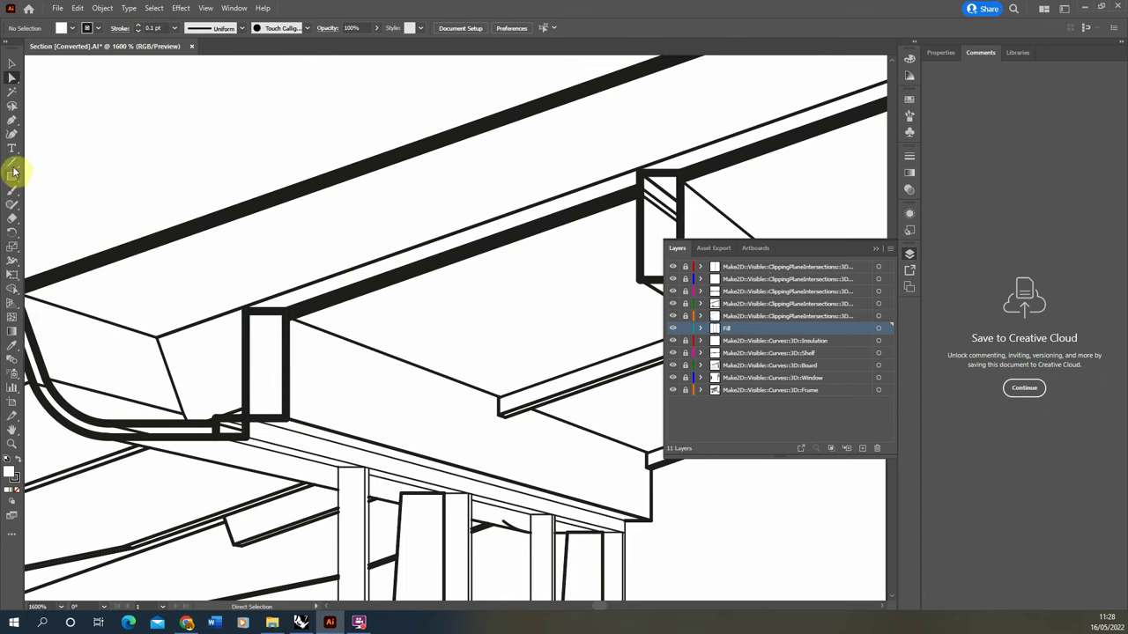
left_click_drag(245, 311, 284, 418)
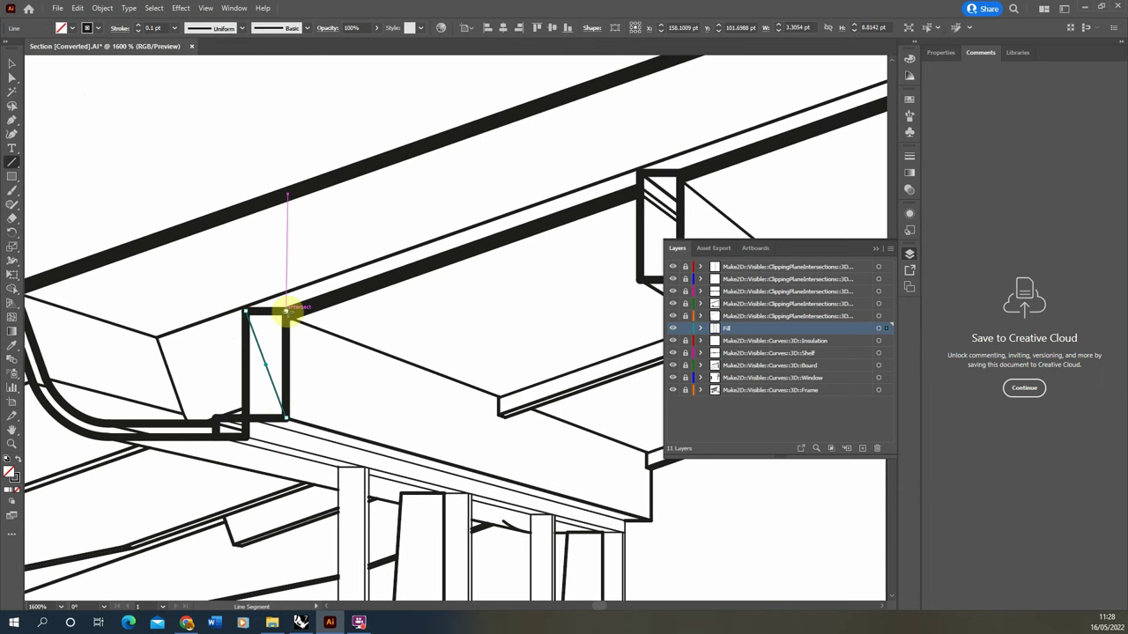
left_click_drag(285, 313, 247, 420)
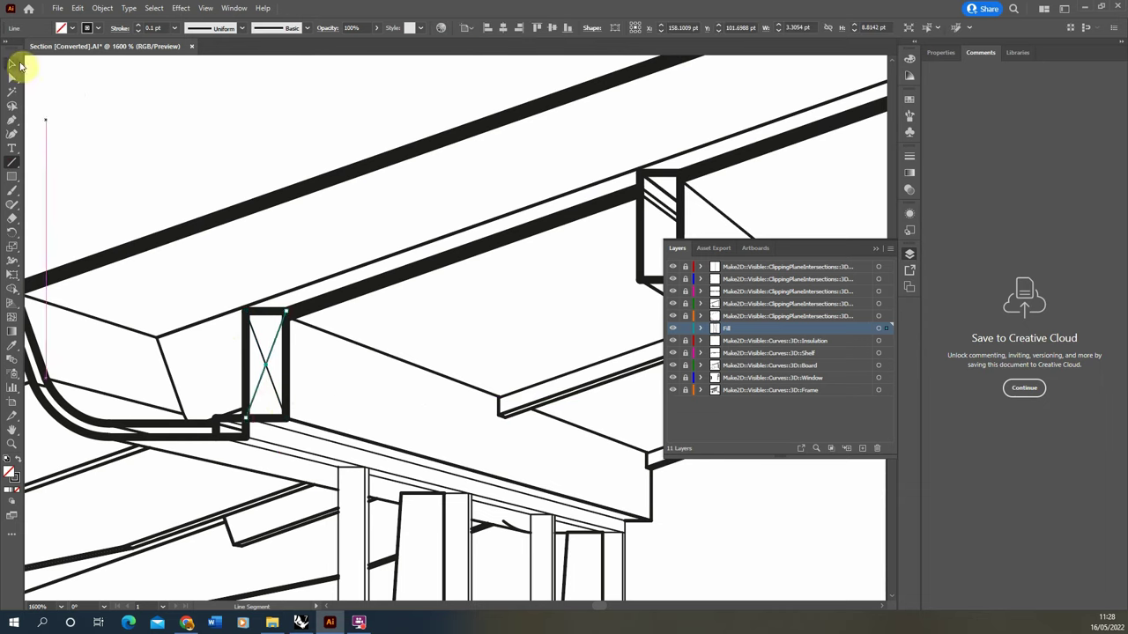
Select the crossed rectangle and copy it onto the next three cut rafters up the roof slope.
left_click(12, 63)
left_click_drag(164, 177, 300, 418)
scroll(137, 380, "down", 1, "alt")
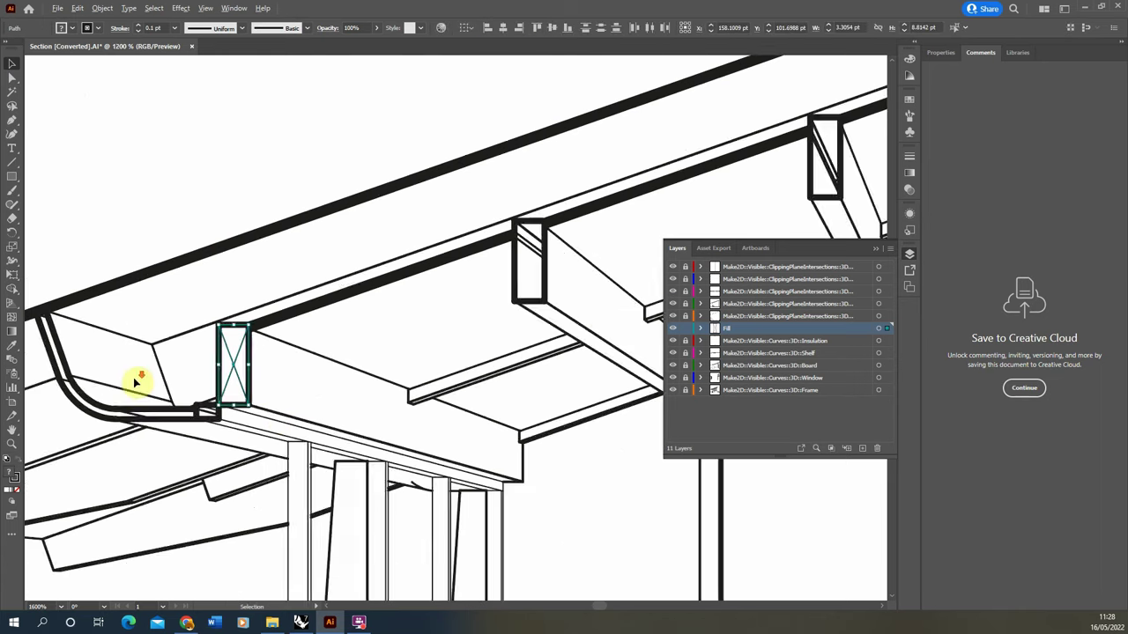
scroll(136, 380, "down", 1, "alt")
left_click_drag(202, 382, 597, 249, "alt")
scroll(511, 244, "down", 2, "alt")
scroll(387, 279, "up", 2, "alt")
left_click_drag(335, 296, 535, 231, "alt")
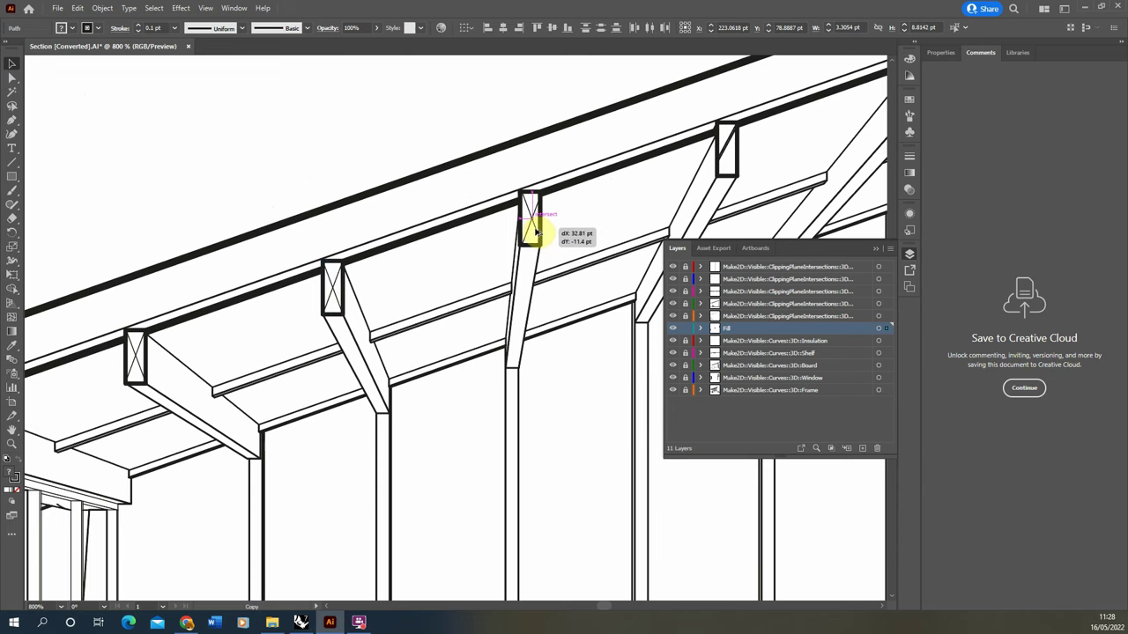
left_click_drag(535, 231, 534, 231, "alt")
Copy the crossed rectangle onto the remaining three cut rafters up to the tall wall, then deselect.
scroll(449, 269, "down", 1, "alt")
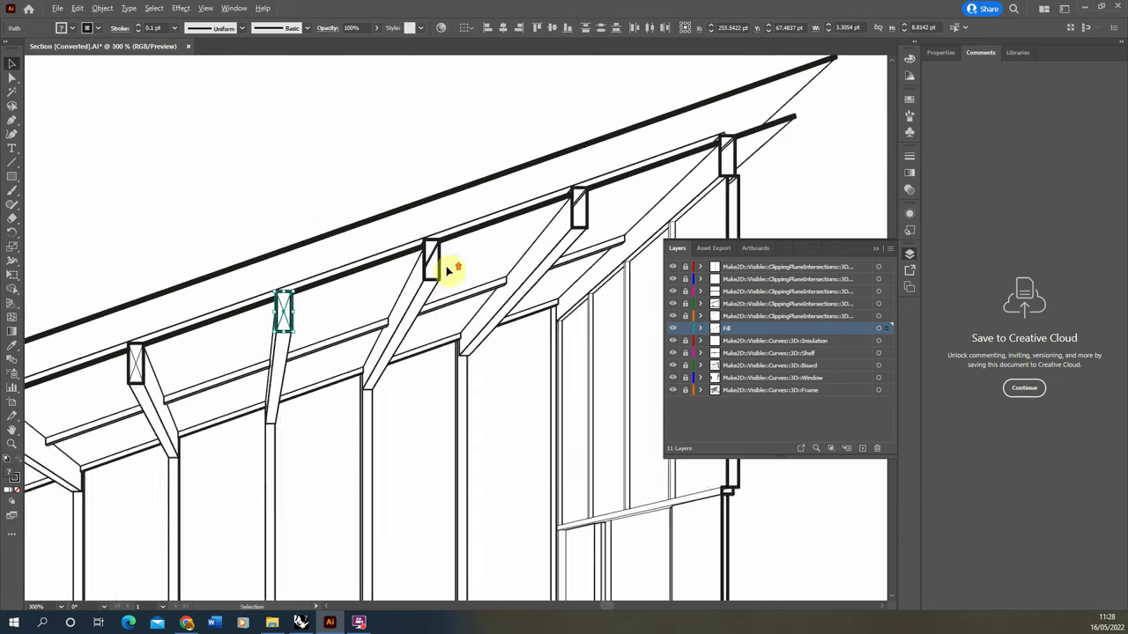
scroll(449, 270, "up", 1, "alt")
left_click_drag(224, 344, 818, 132, "alt")
left_click(446, 138)
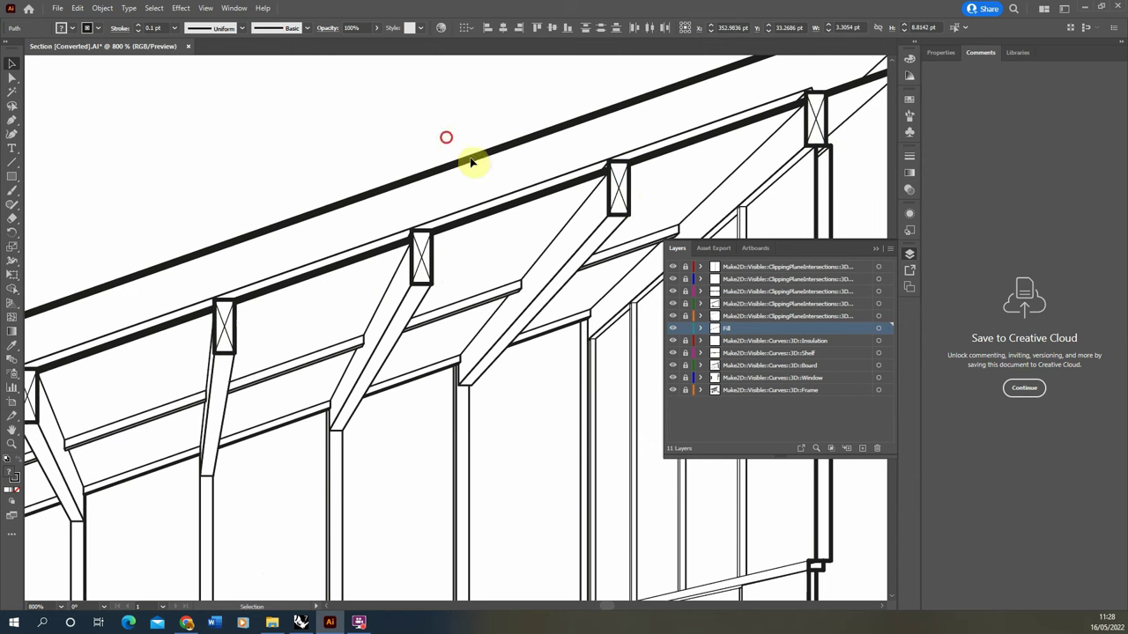
scroll(423, 185, "down", 4, "alt")
scroll(374, 410, "up", 1, "alt")
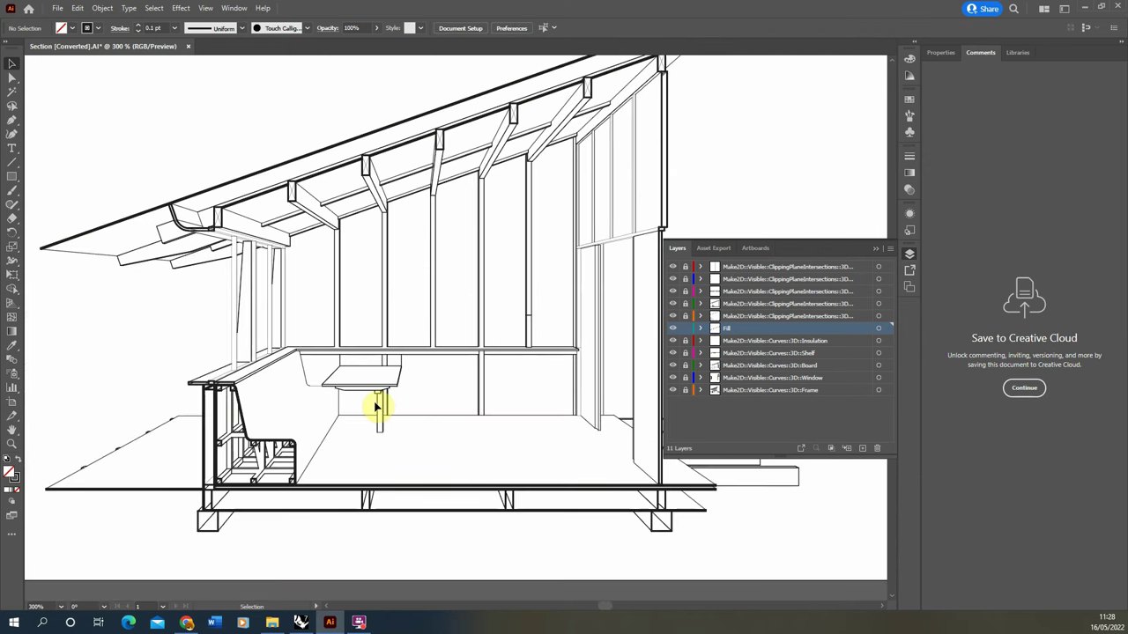
scroll(302, 479, "up", 1)
scroll(309, 315, "down", 1, "alt")
scroll(328, 416, "up", 1, "alt")
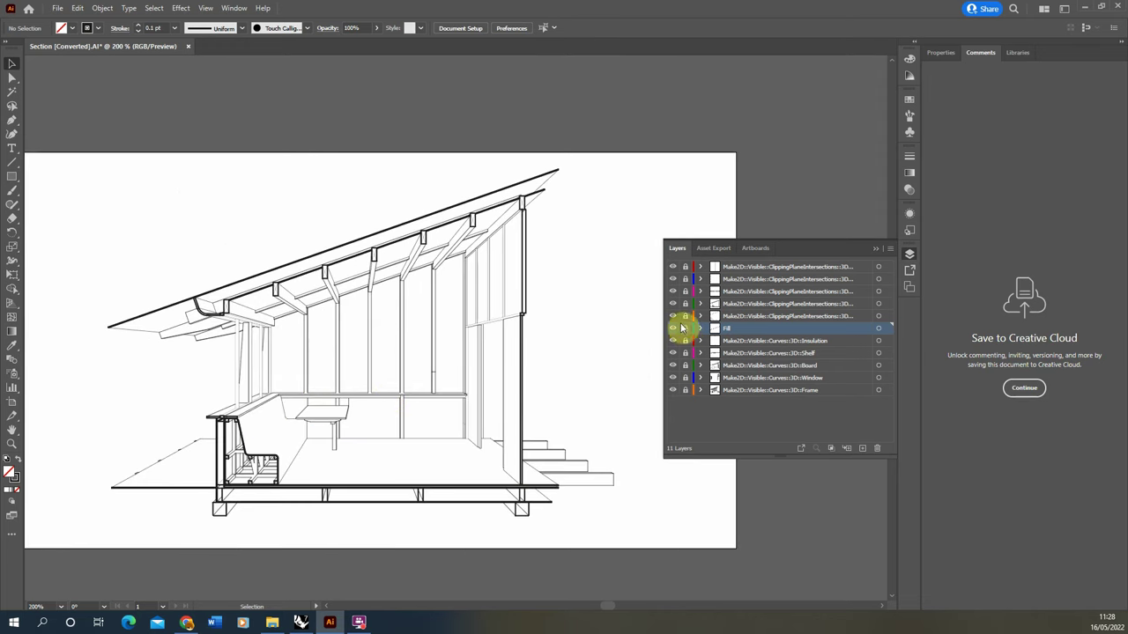
left_click(18, 260)
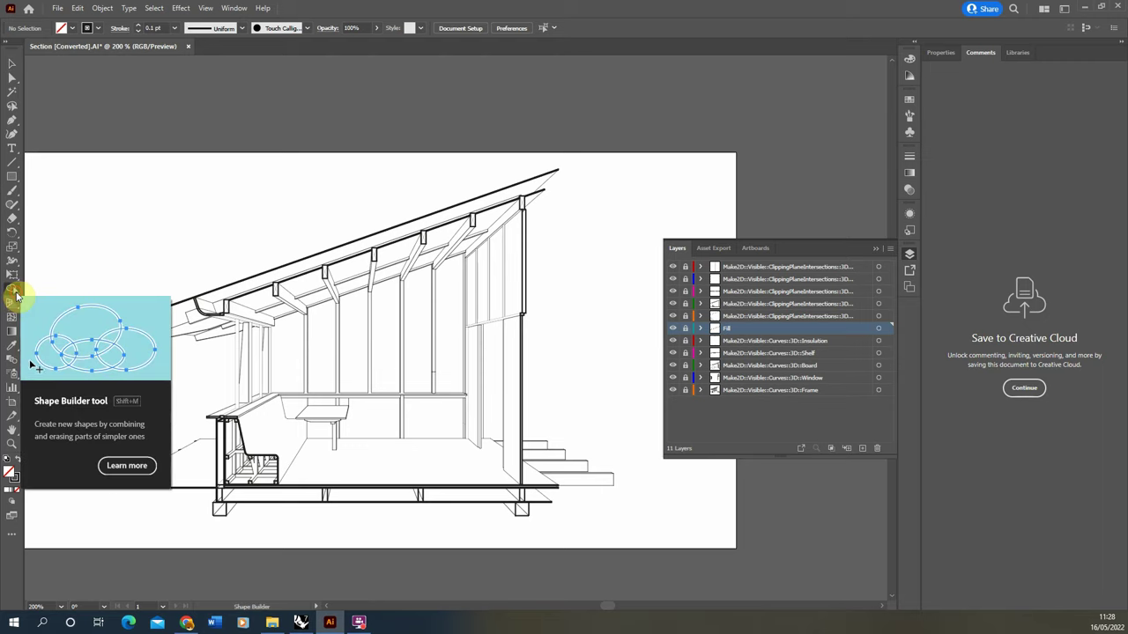
left_click(14, 292)
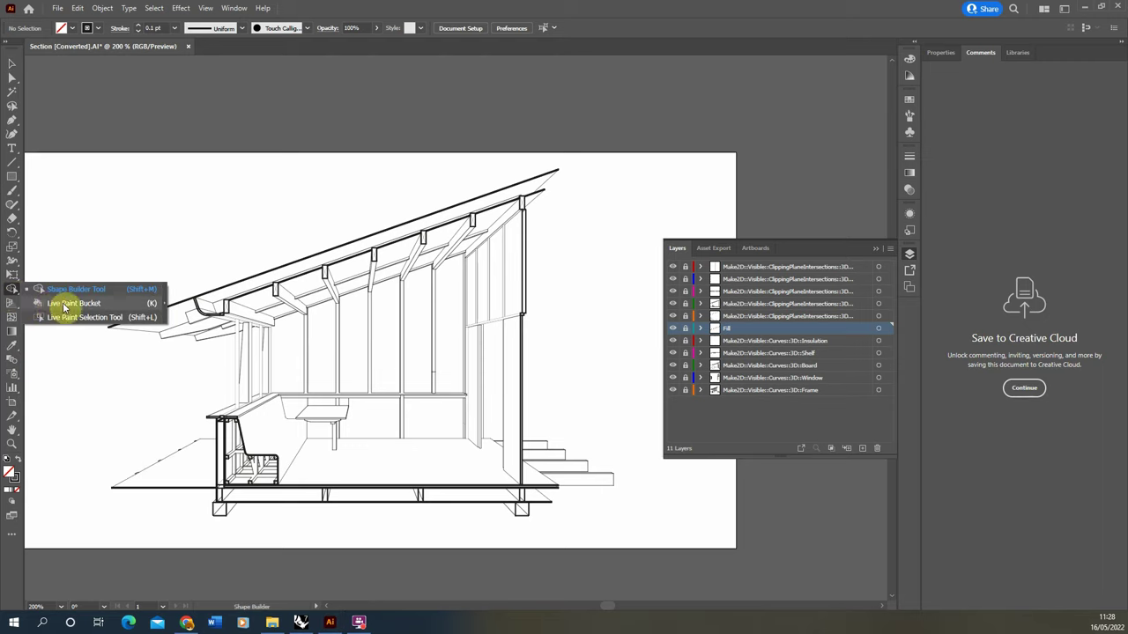
left_click(63, 304)
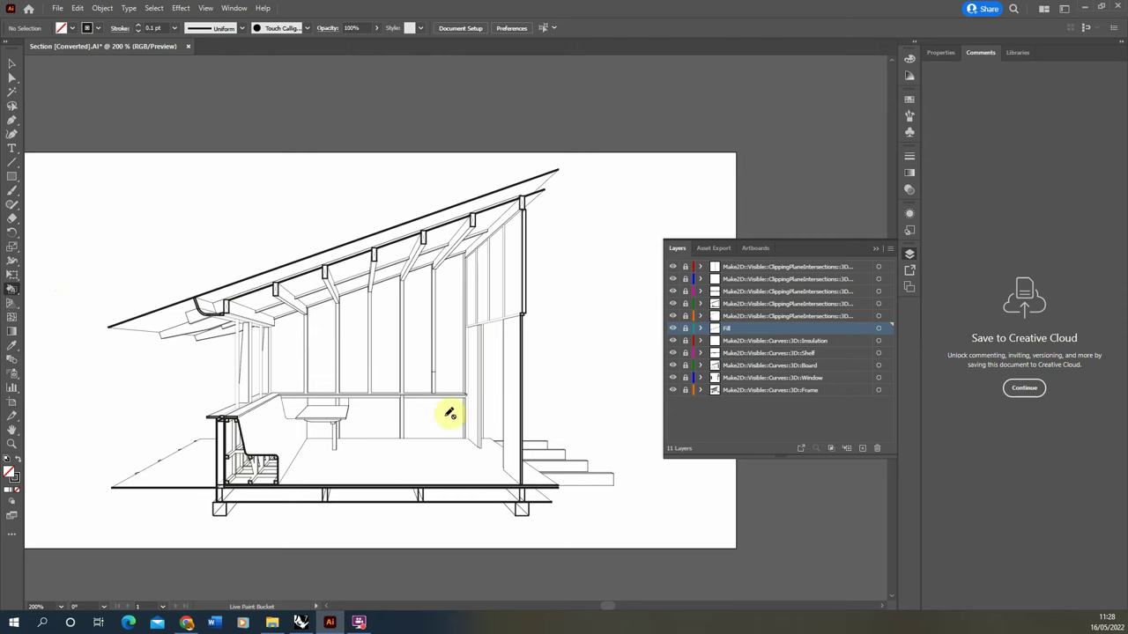
left_click(12, 66)
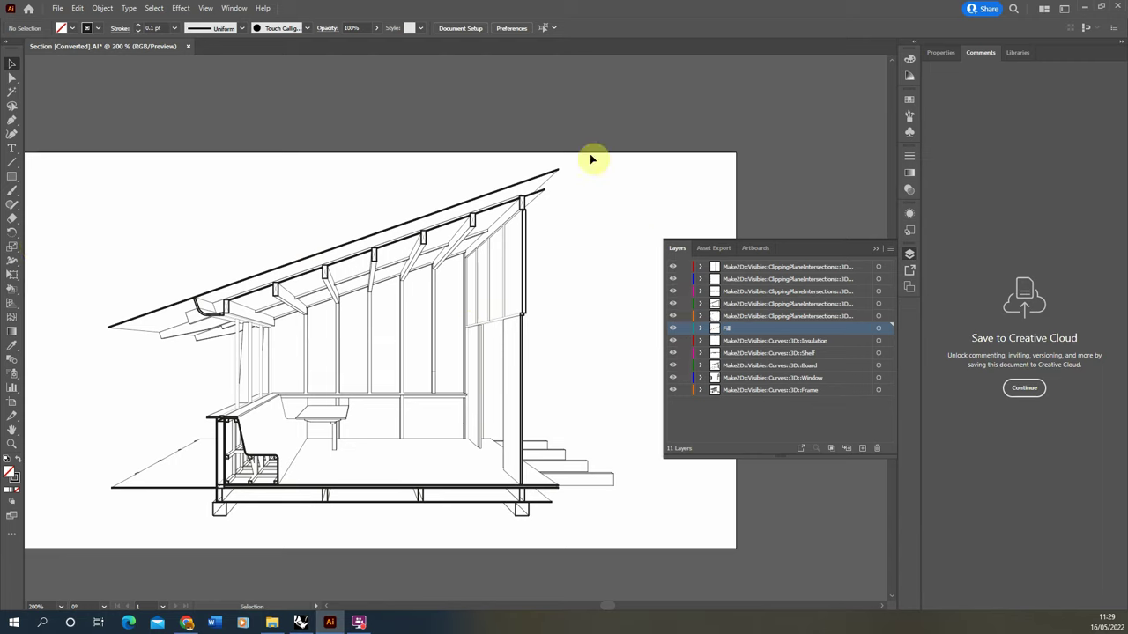
Copy the whole section drawing with every layer unlocked, and lock all the layers again.
mouse_move(58, 96)
left_mouse_down()
mouse_move(264, 314)
mouse_move(616, 532)
left_mouse_up()
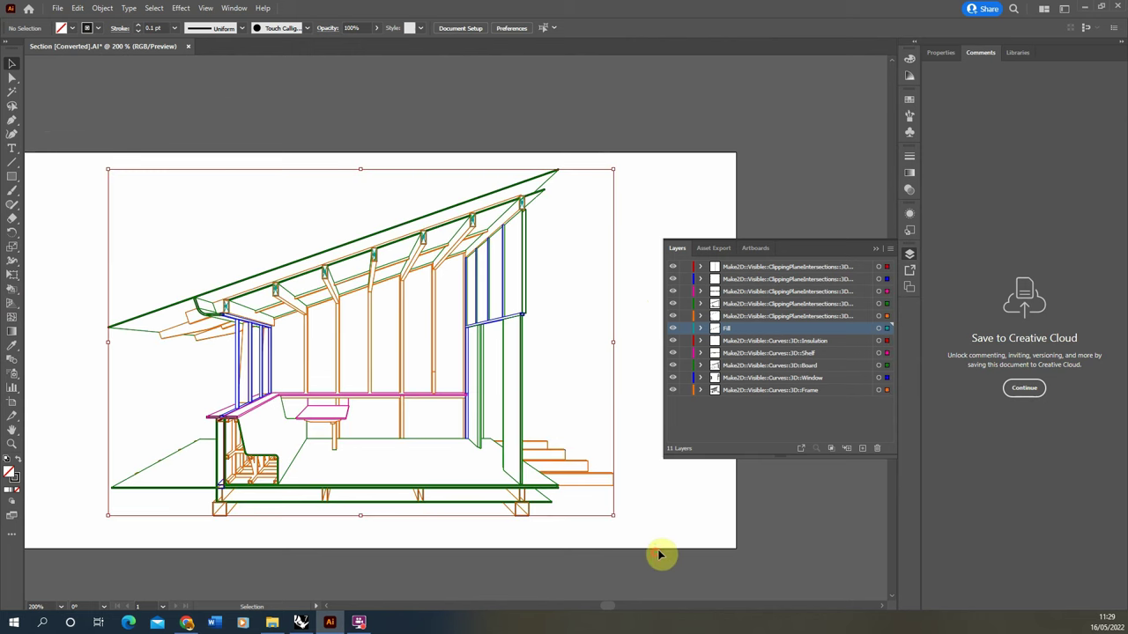
left_click(78, 8)
left_click(126, 66)
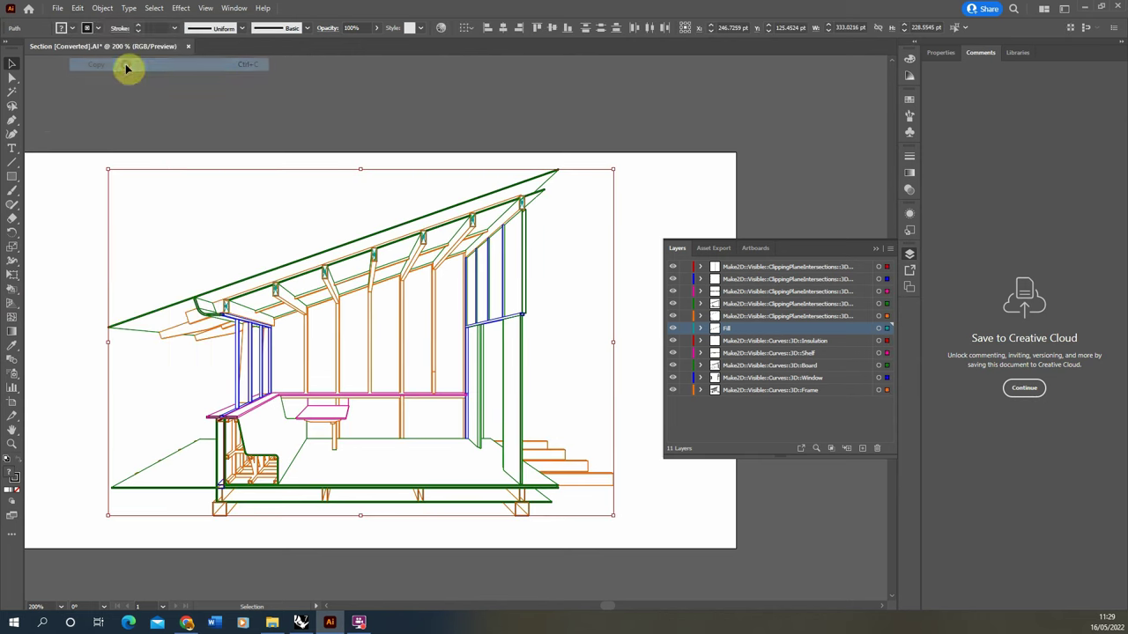
left_click_drag(688, 274, 680, 393)
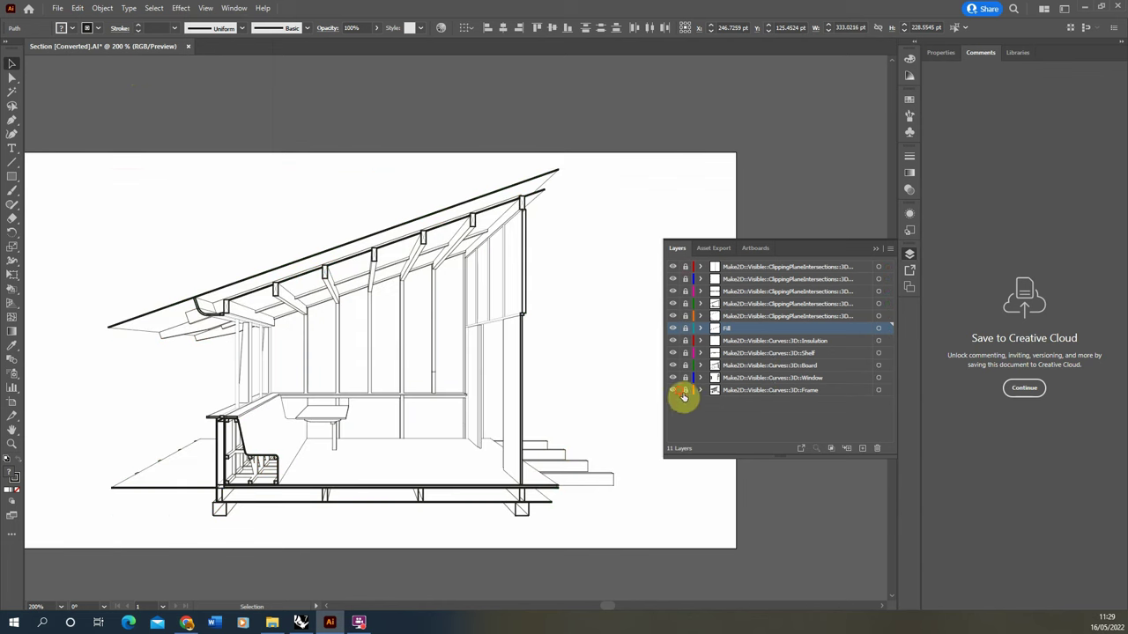
Add a layer named Paint and place it at the very bottom of the layer stack, below the Frame layer.
left_click(796, 395)
left_click(862, 448)
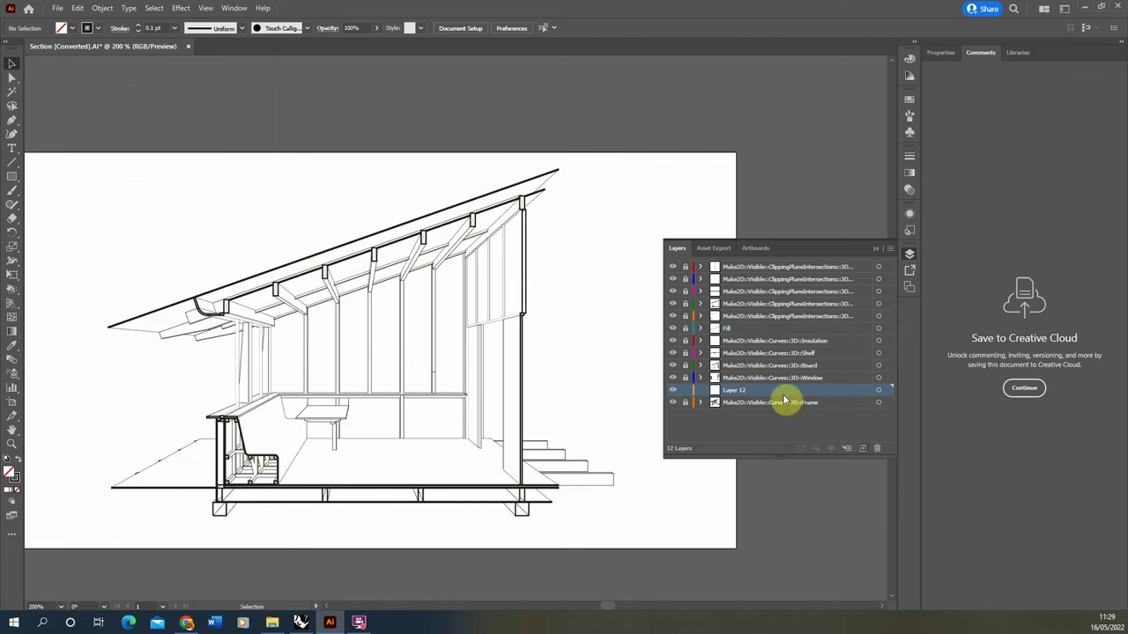
mouse_move(788, 395)
left_mouse_down()
mouse_move(781, 415)
mouse_move(774, 400)
left_mouse_up()
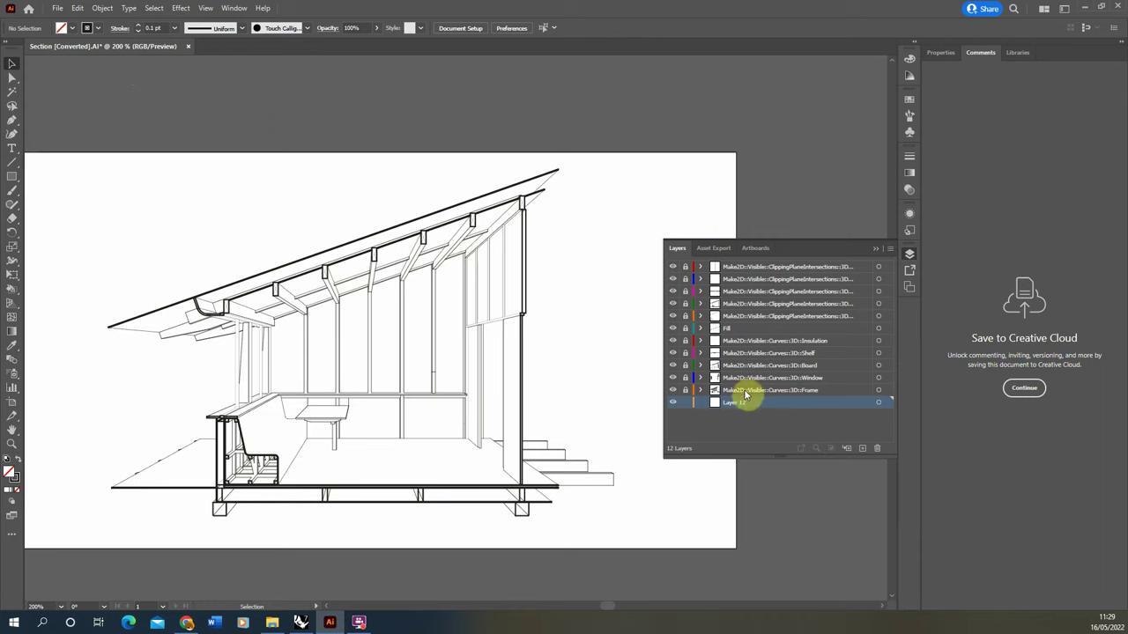
double_click(738, 403)
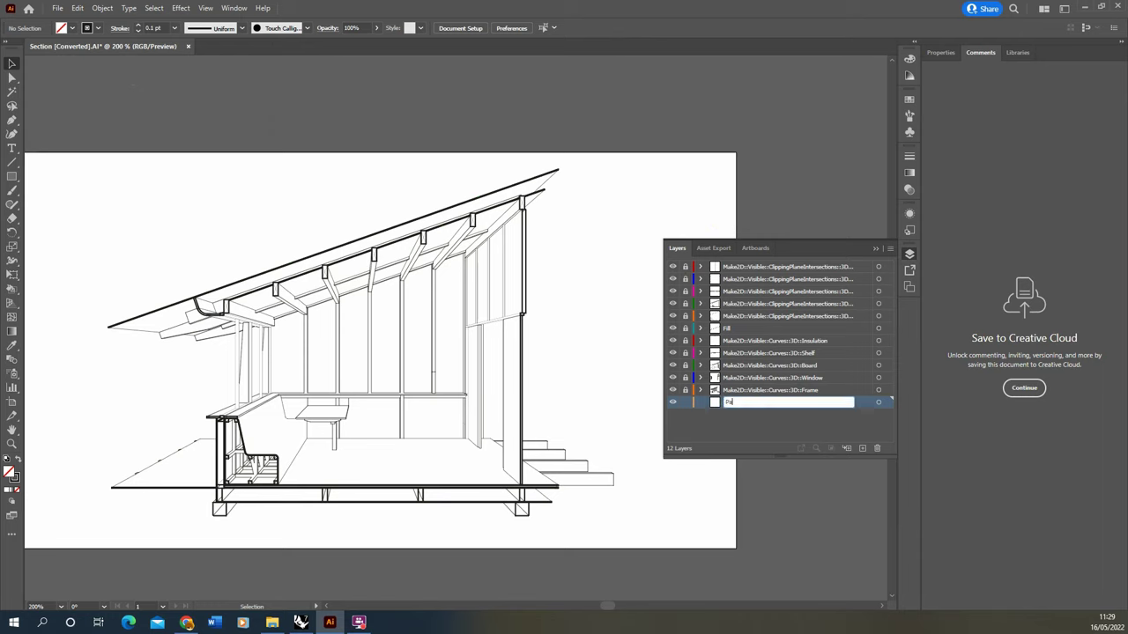
key("Return")
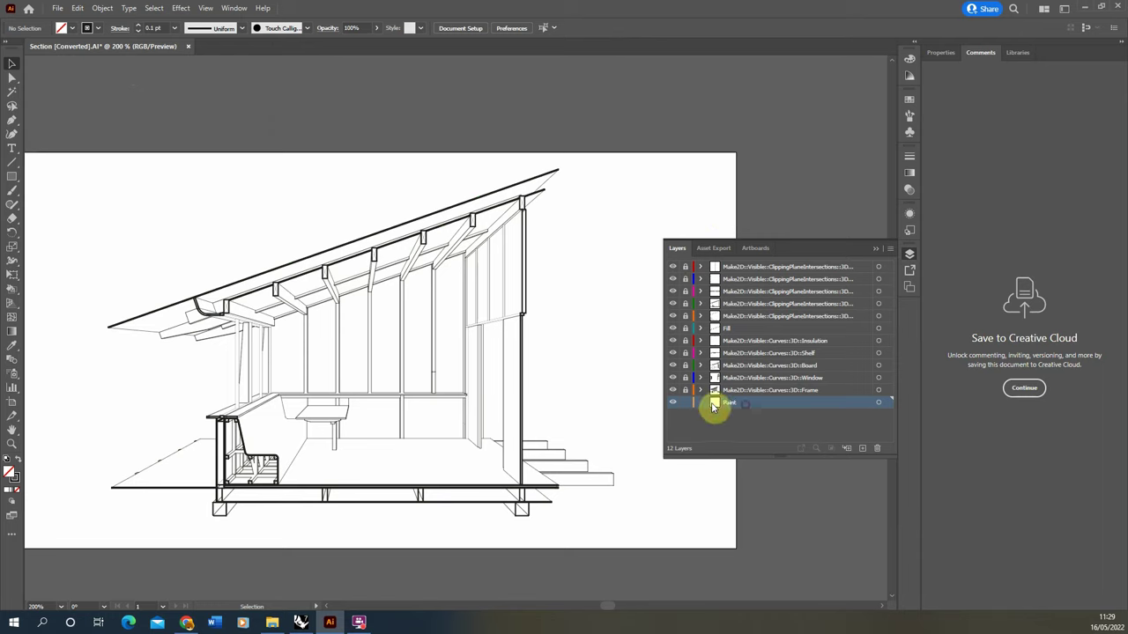
Paste the copied drawing in place on the Paint layer and activate the Live Paint Bucket for it.
left_click(78, 8)
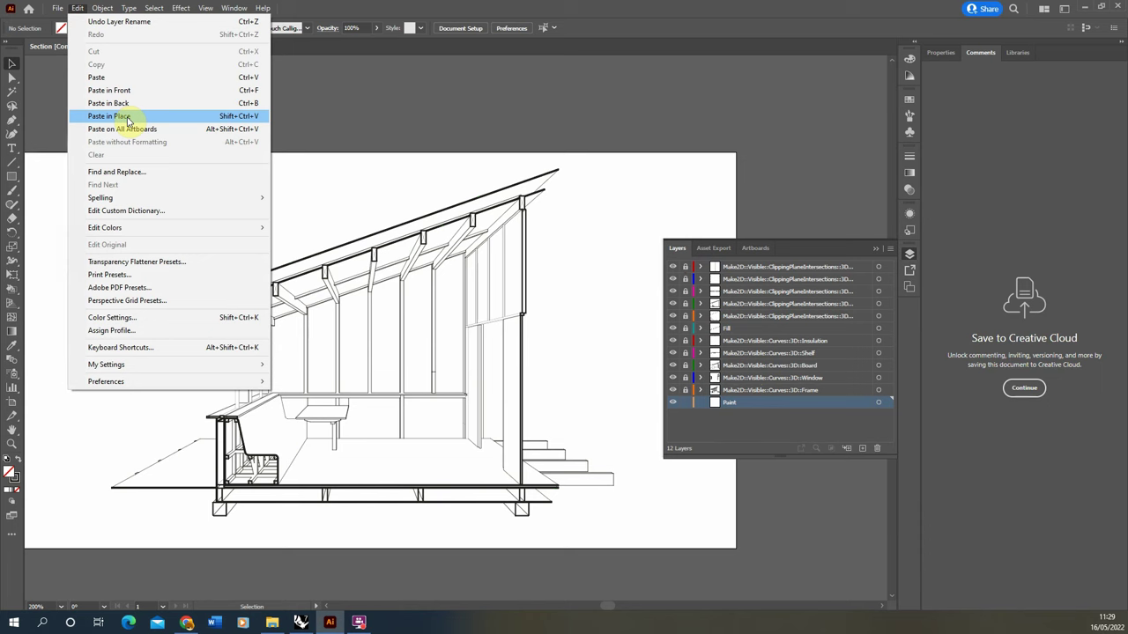
left_click(128, 118)
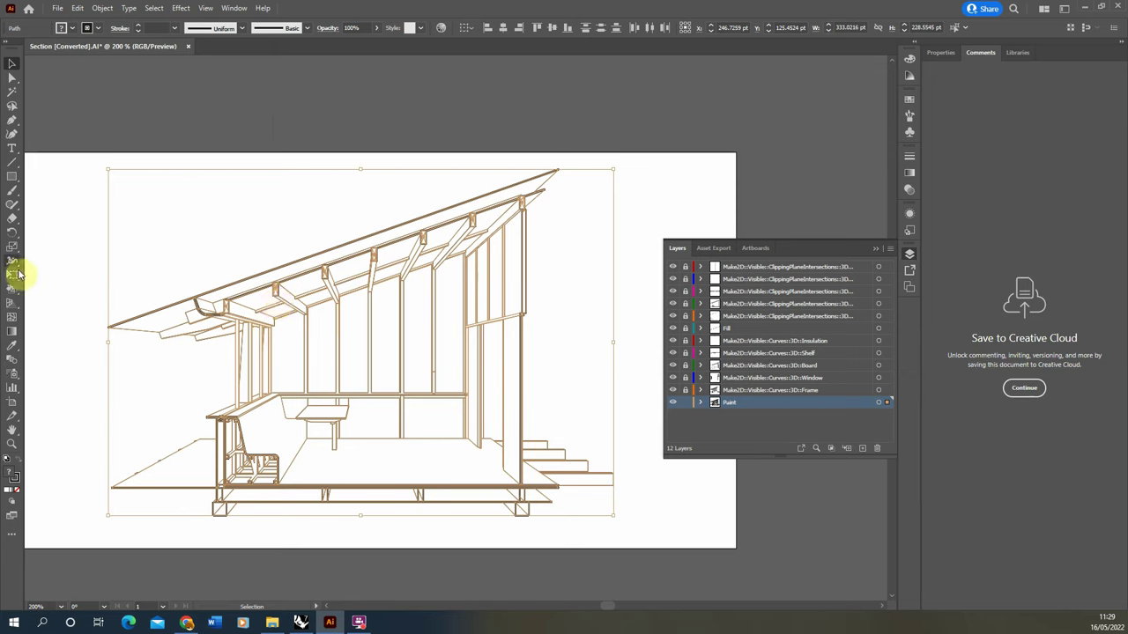
left_click(11, 296)
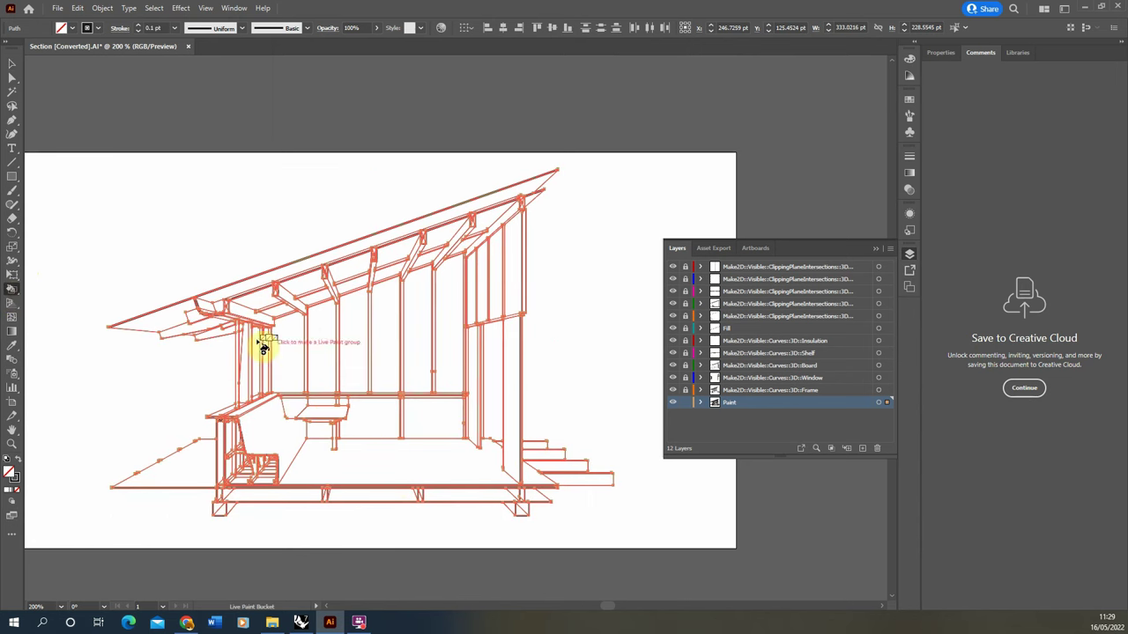
Convert the pasted section drawing into a Live Paint group and remove its stroke, then deselect it.
left_click(357, 324)
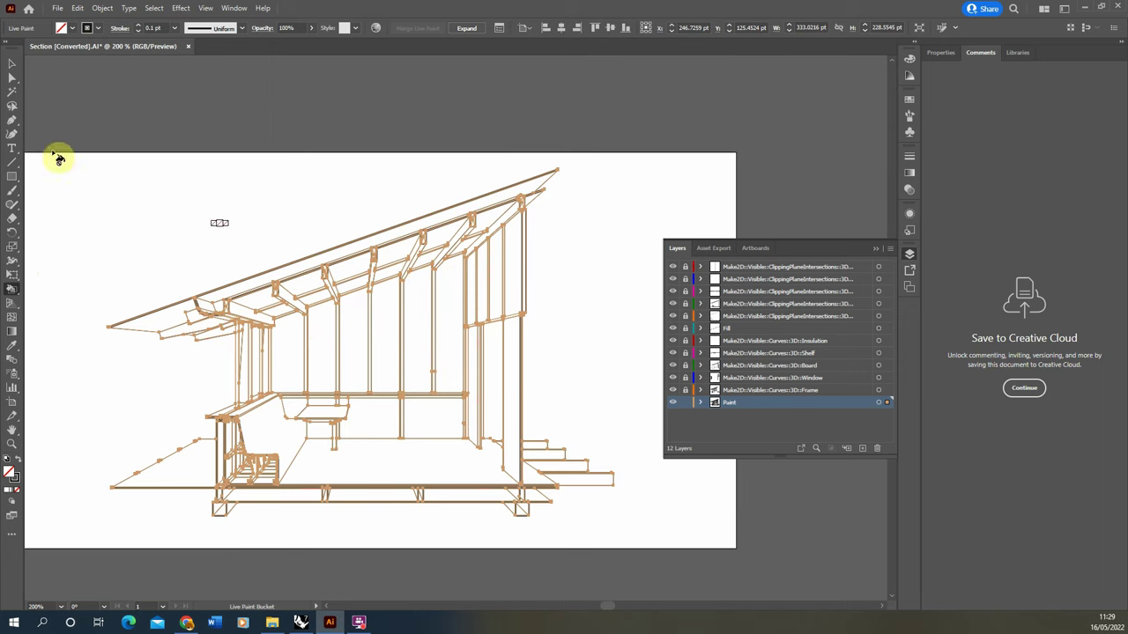
left_click(11, 65)
left_click(282, 124)
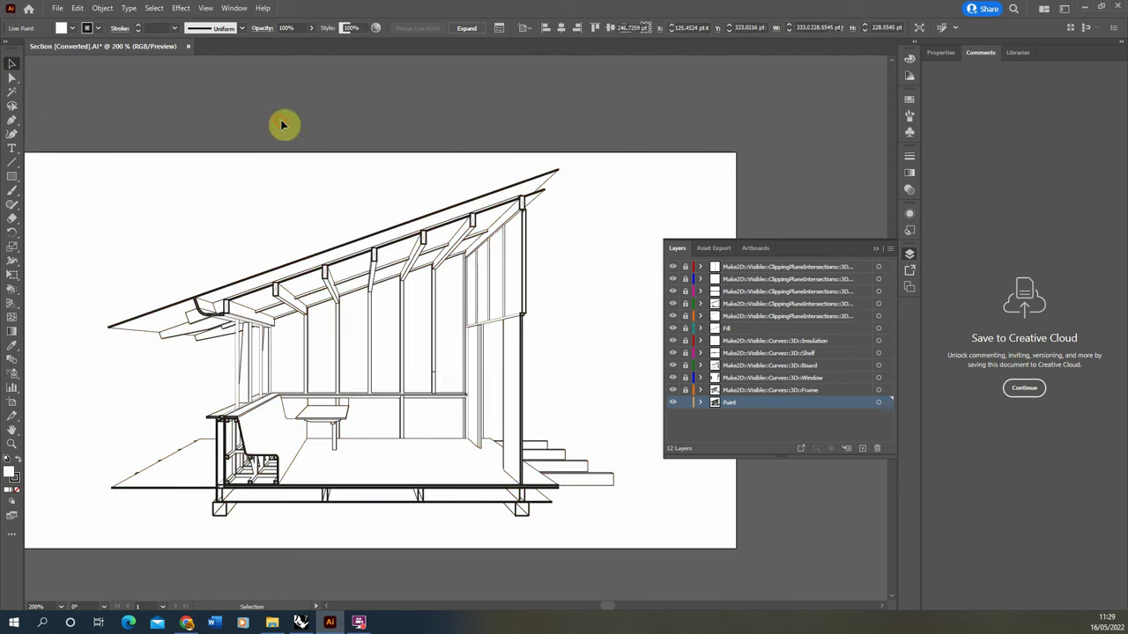
left_click(370, 295)
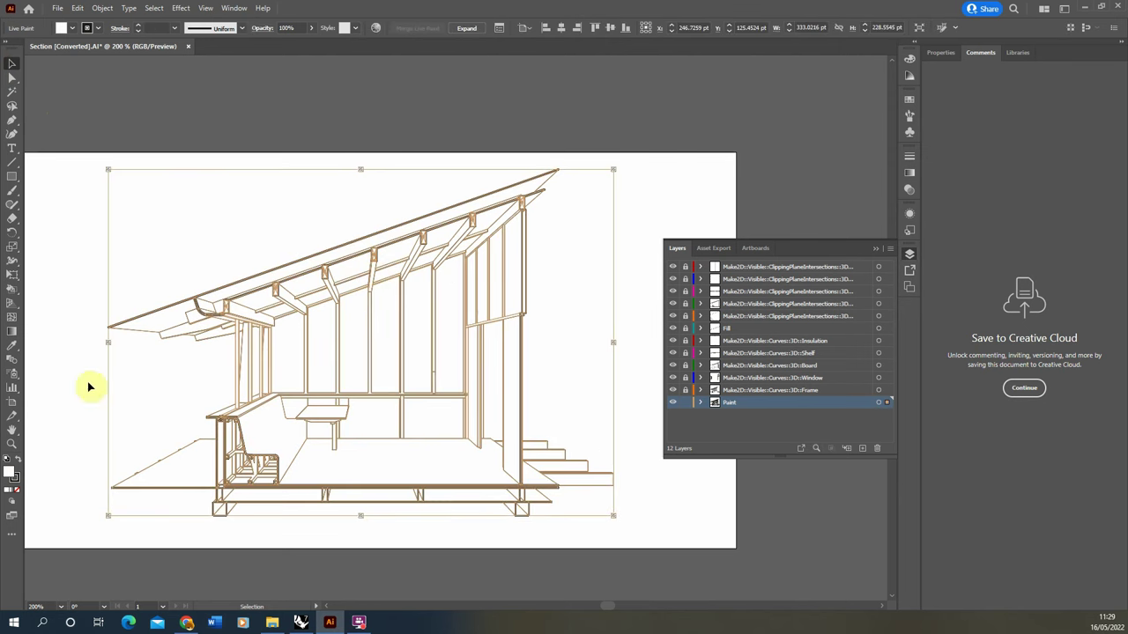
left_click(15, 492)
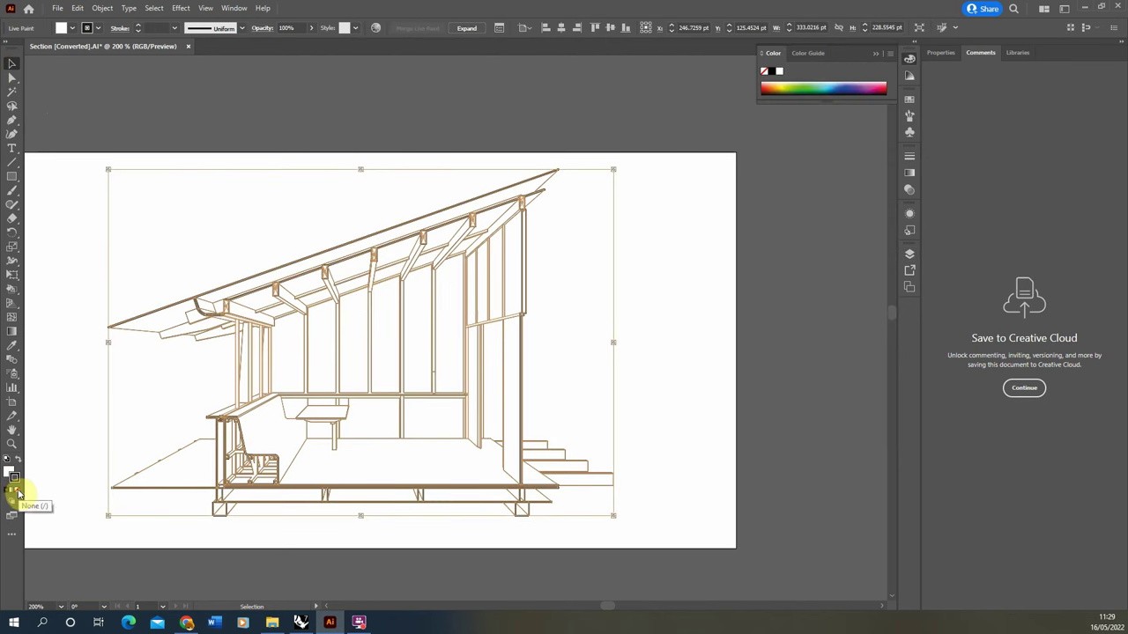
left_click(18, 493)
left_click(69, 429)
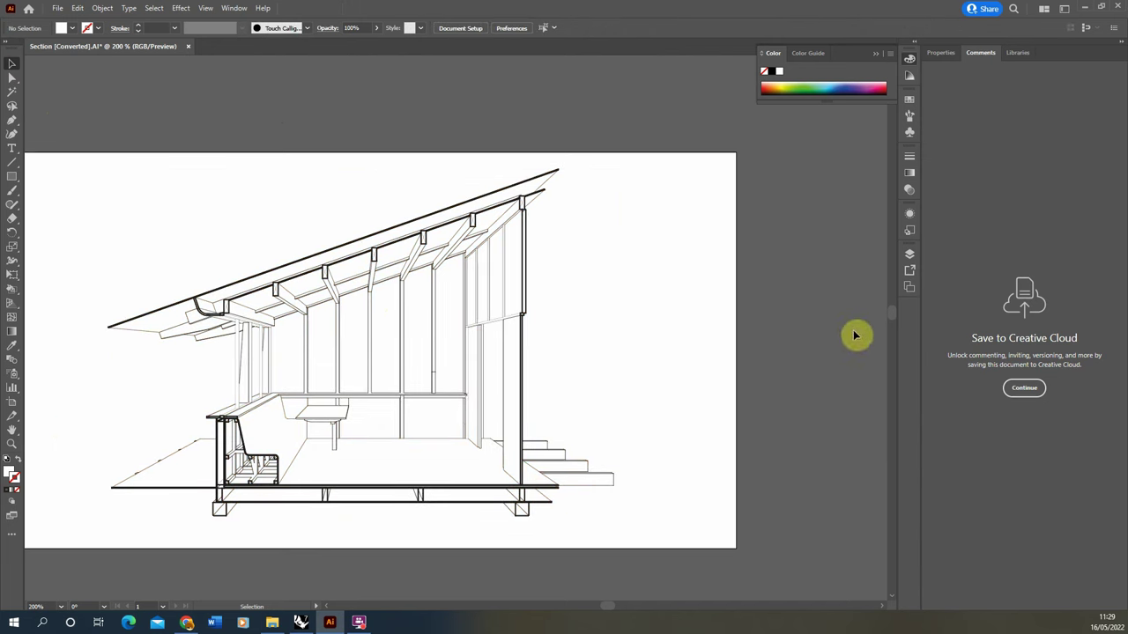
Isolate the Paint layer by hiding all other layers, inspect its regions with the Live Paint Bucket, and show the layers again.
left_click(909, 252)
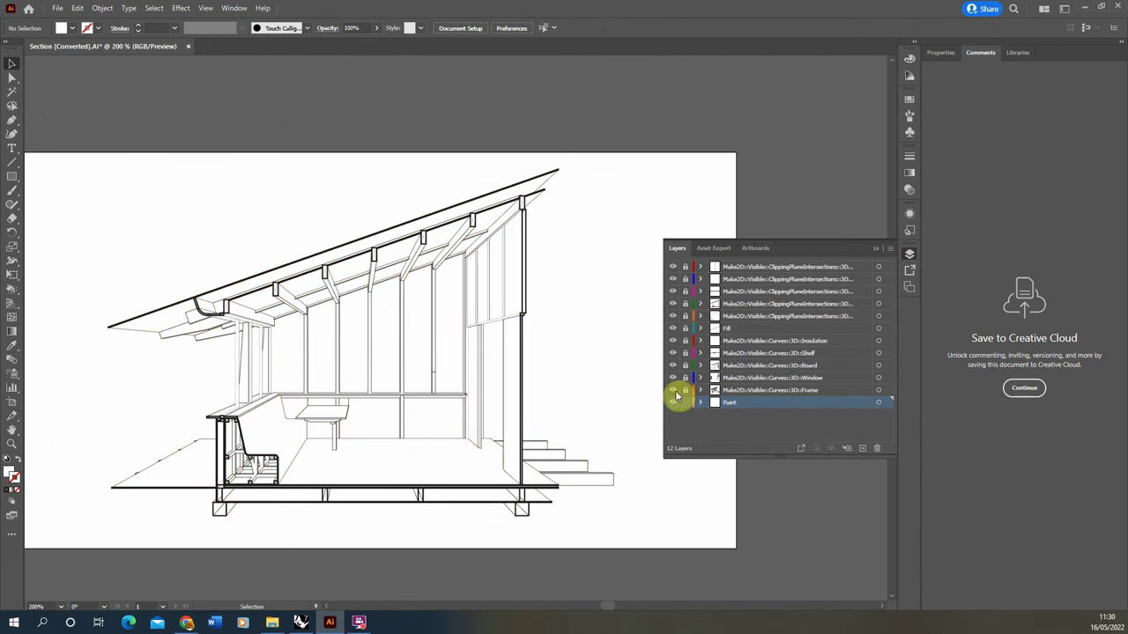
left_click_drag(676, 396, 673, 260)
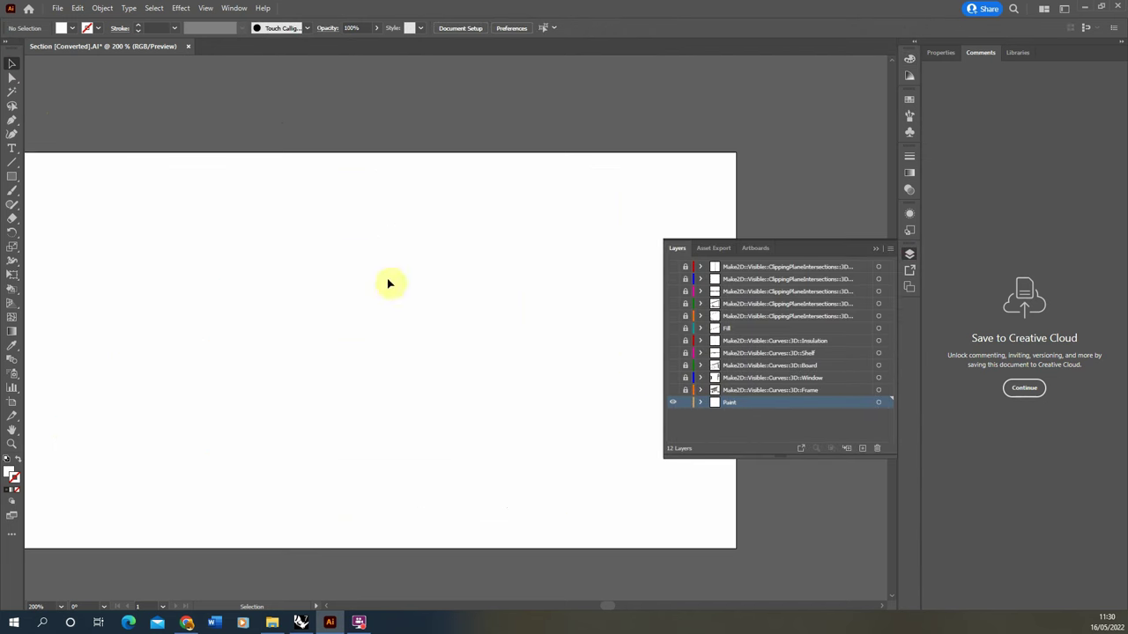
left_click(13, 289)
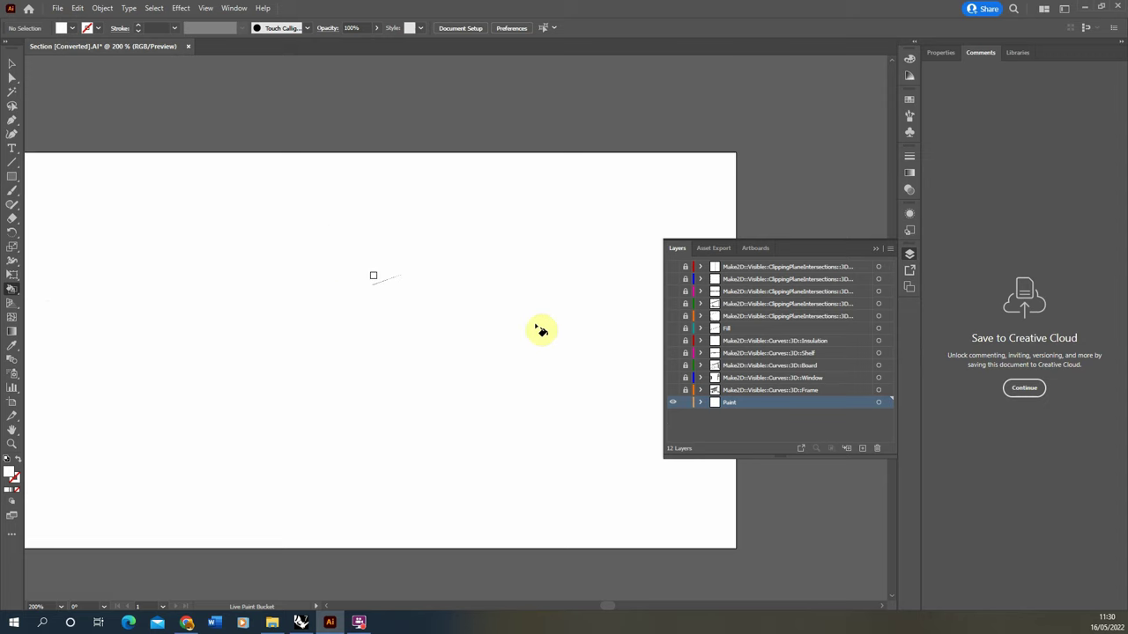
mouse_move(679, 393)
left_mouse_down()
mouse_move(661, 267)
mouse_move(670, 271)
left_mouse_up()
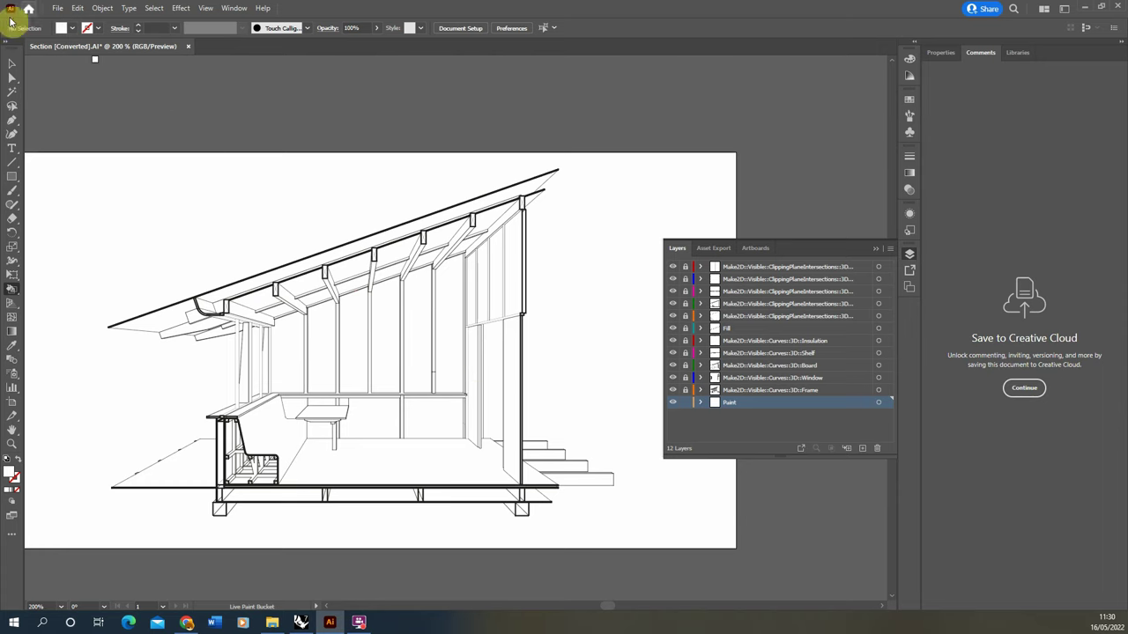
Load the Basic Graphics_Lines pattern library and choose its first line pattern as the fill.
left_click(73, 29)
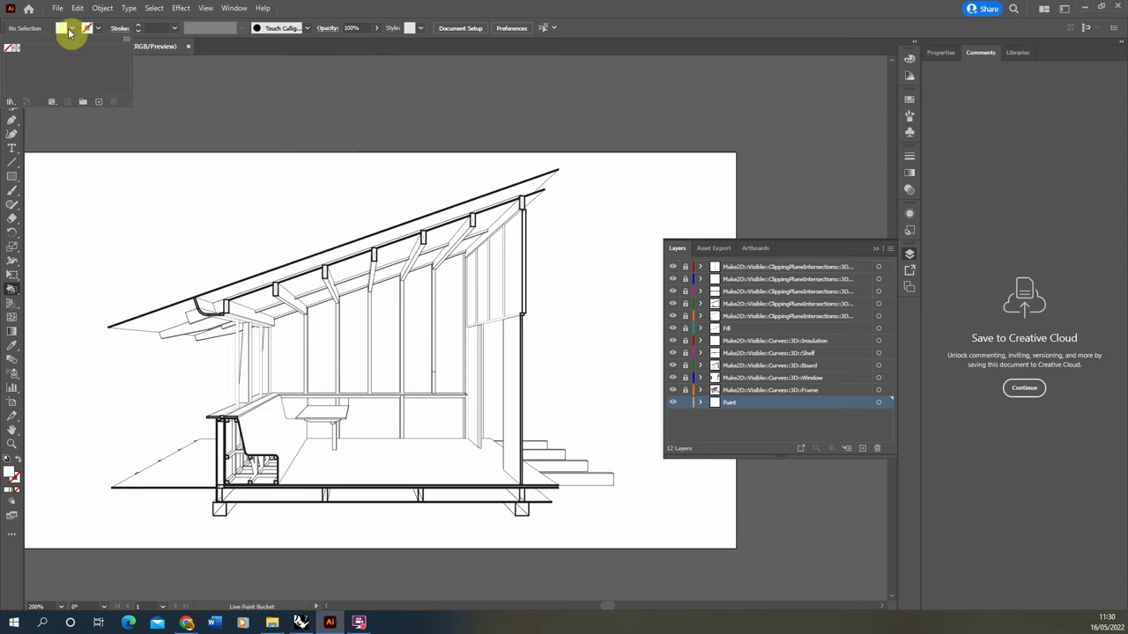
left_click(9, 104)
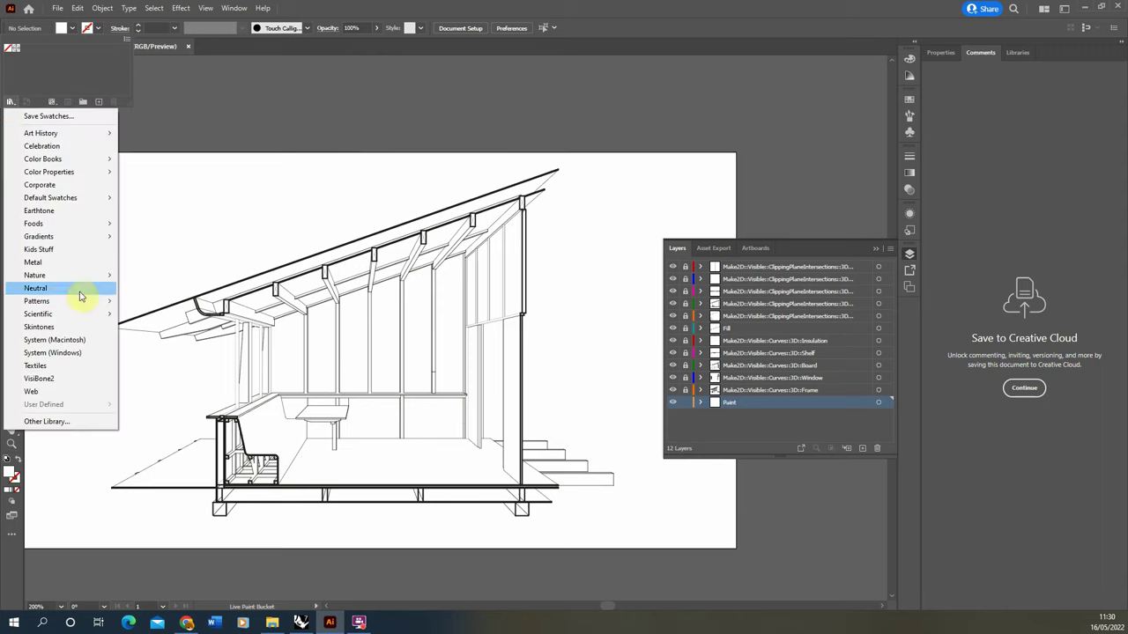
mouse_move(83, 303)
mouse_move(161, 305)
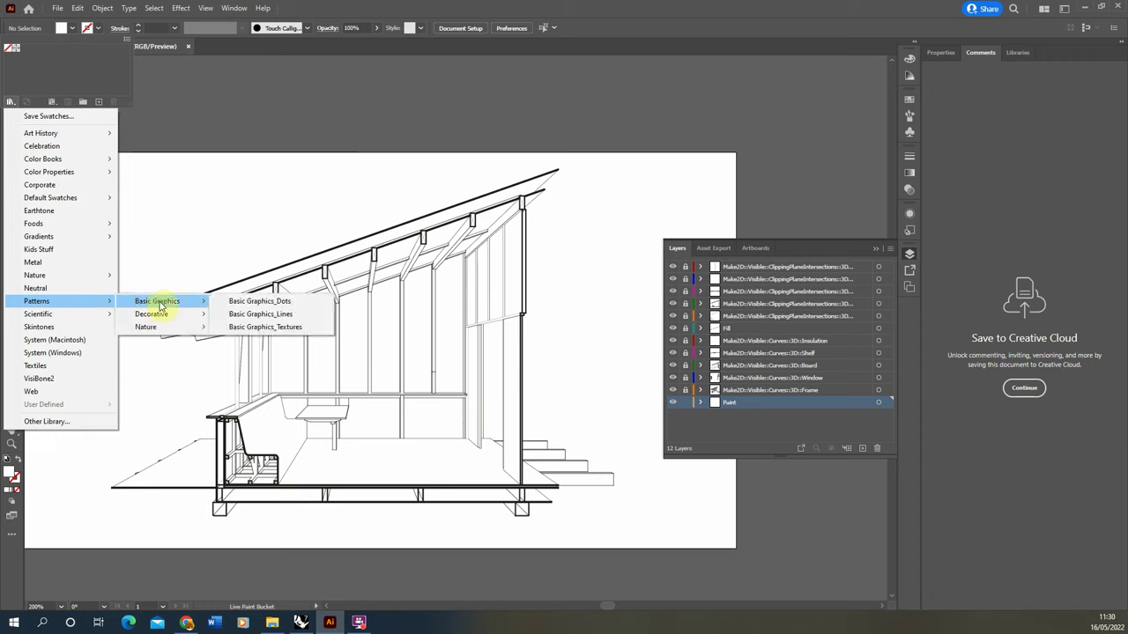
left_click(264, 314)
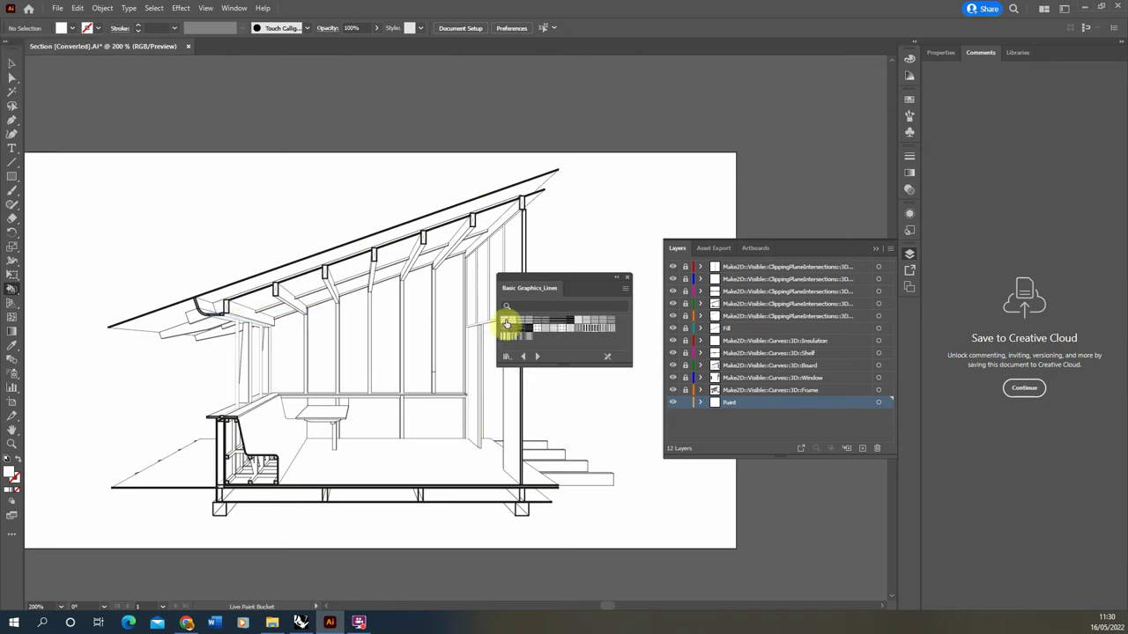
left_click(505, 322)
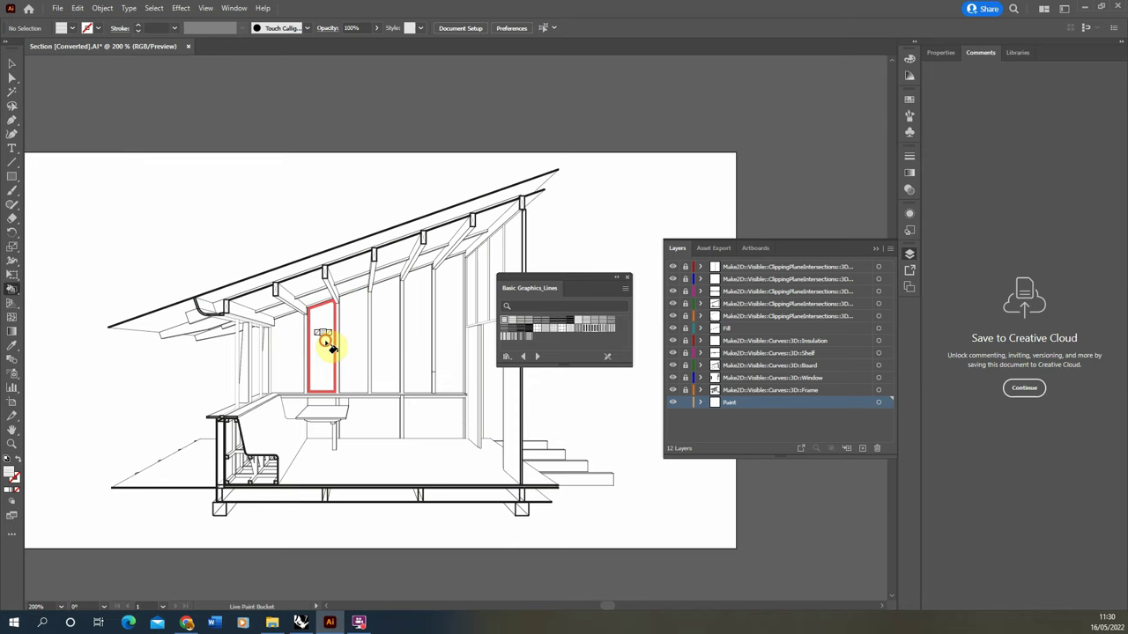
Fill the six back wall panels between the studs above the horizontal rail with the line pattern.
left_click(324, 348)
left_click(356, 354)
left_click(388, 352)
left_click(418, 353)
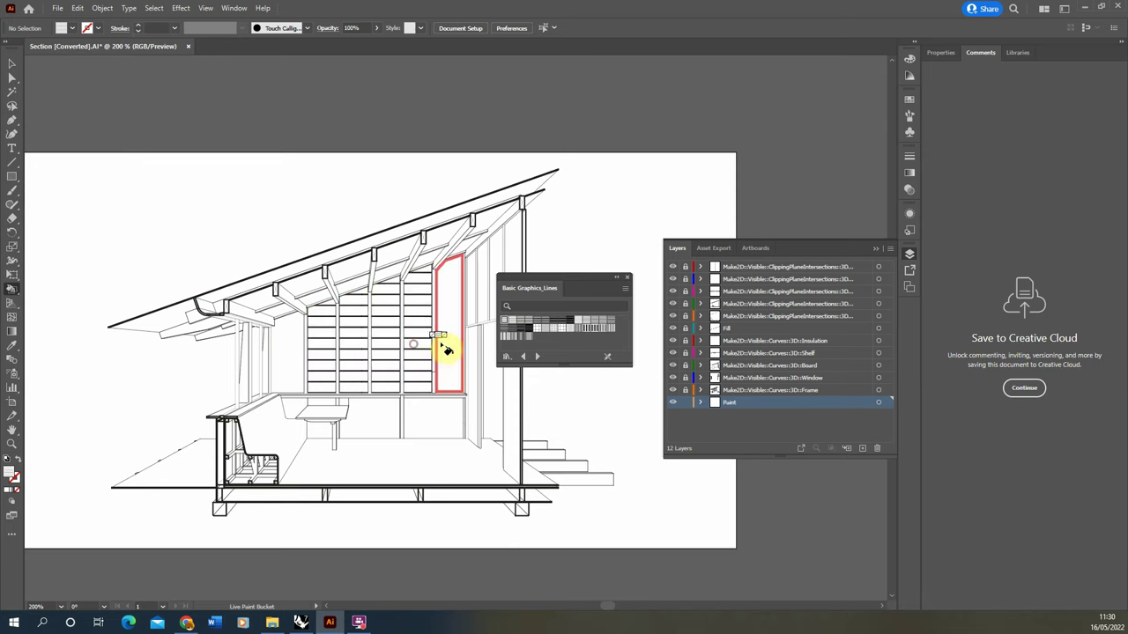
left_click(447, 350)
left_click(291, 354)
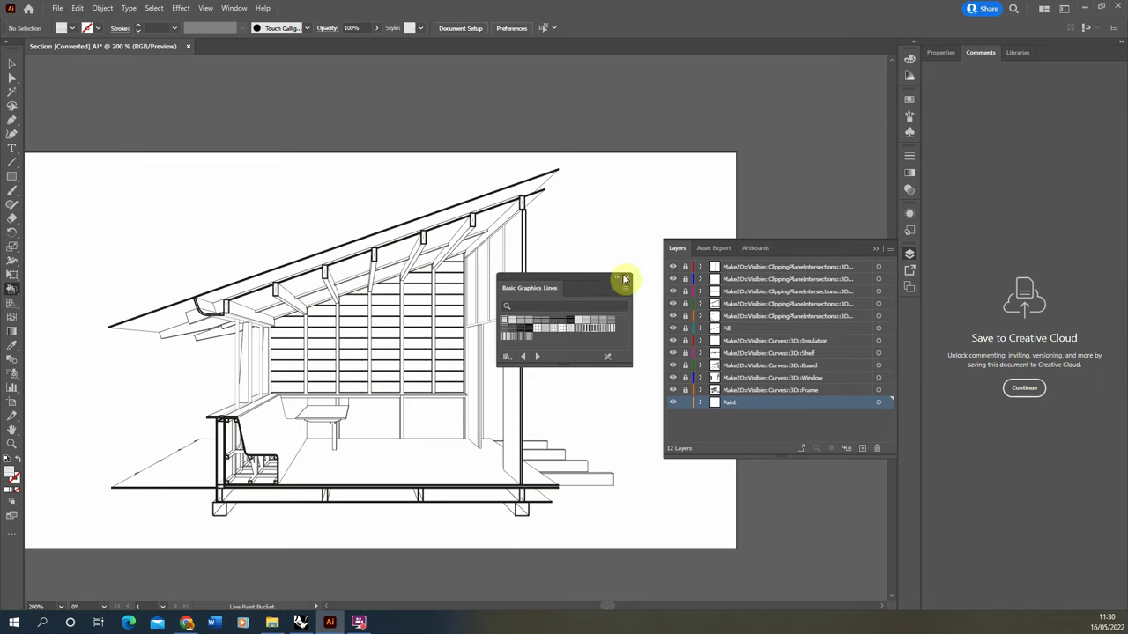
Close the pattern library and scale only the patterns of the Live Paint group to 30%, leaving objects untransformed.
left_click(627, 280)
left_click(13, 64)
left_click(355, 375)
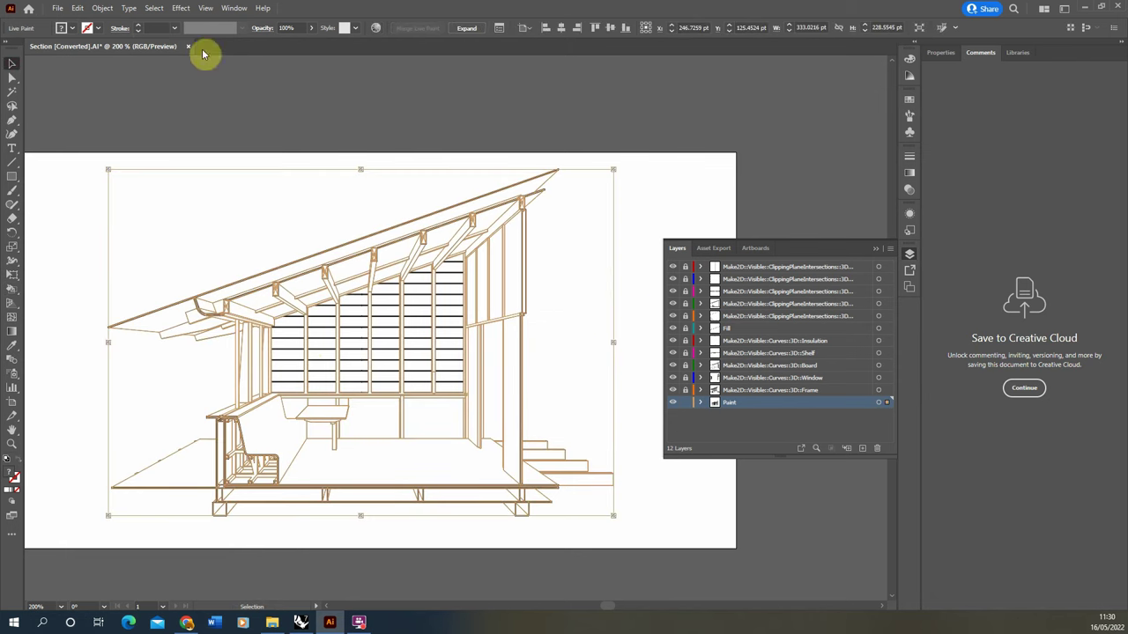
left_click(103, 8)
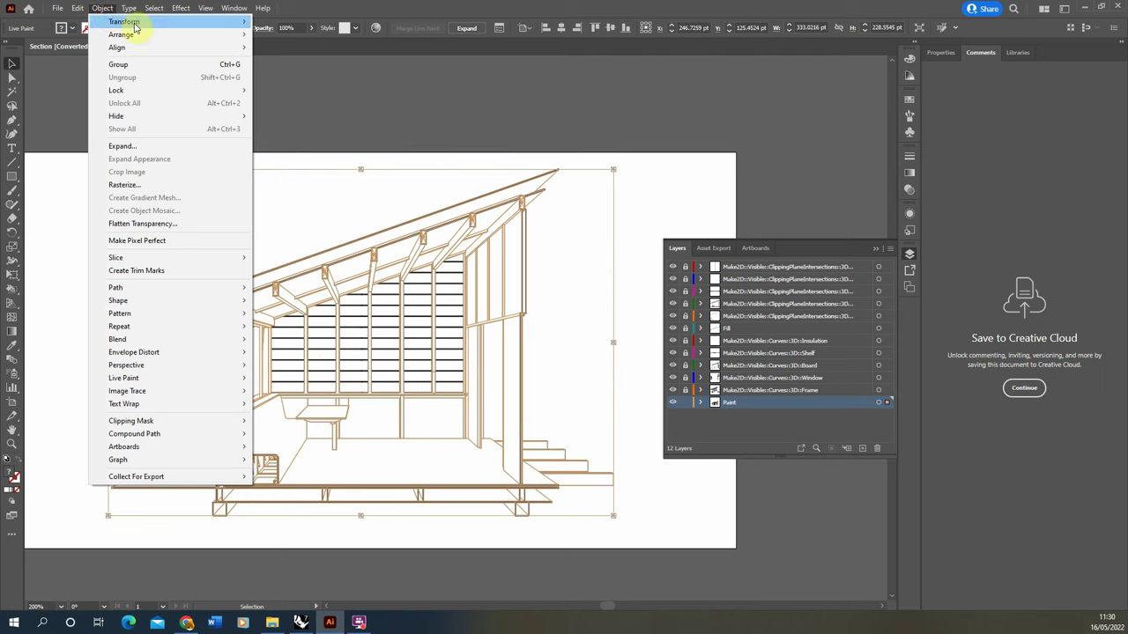
mouse_move(134, 27)
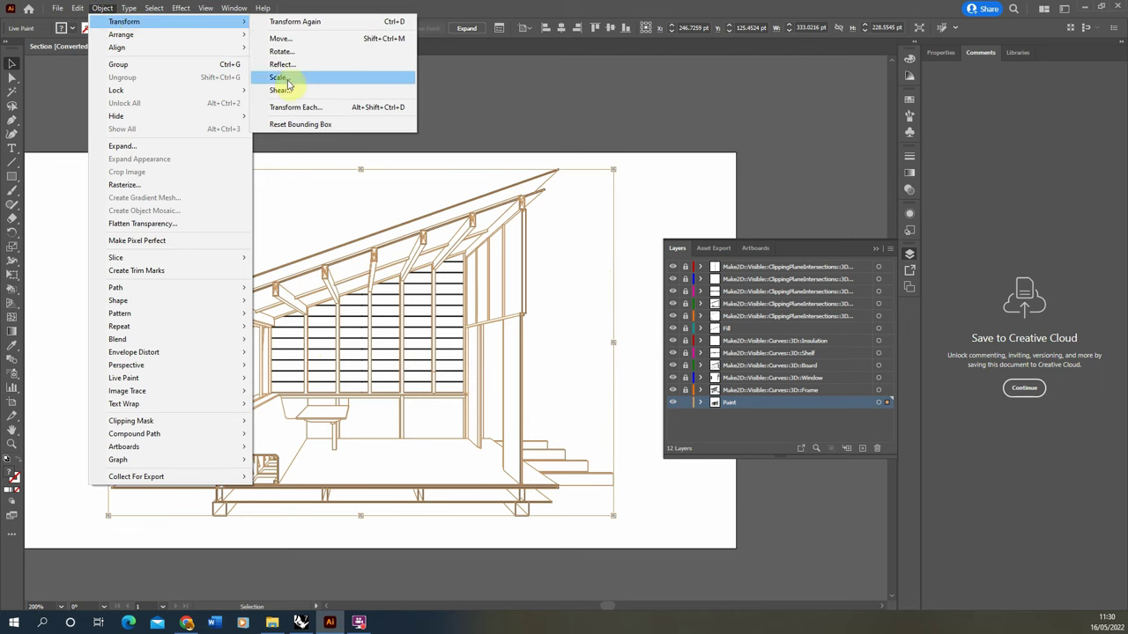
left_click(289, 80)
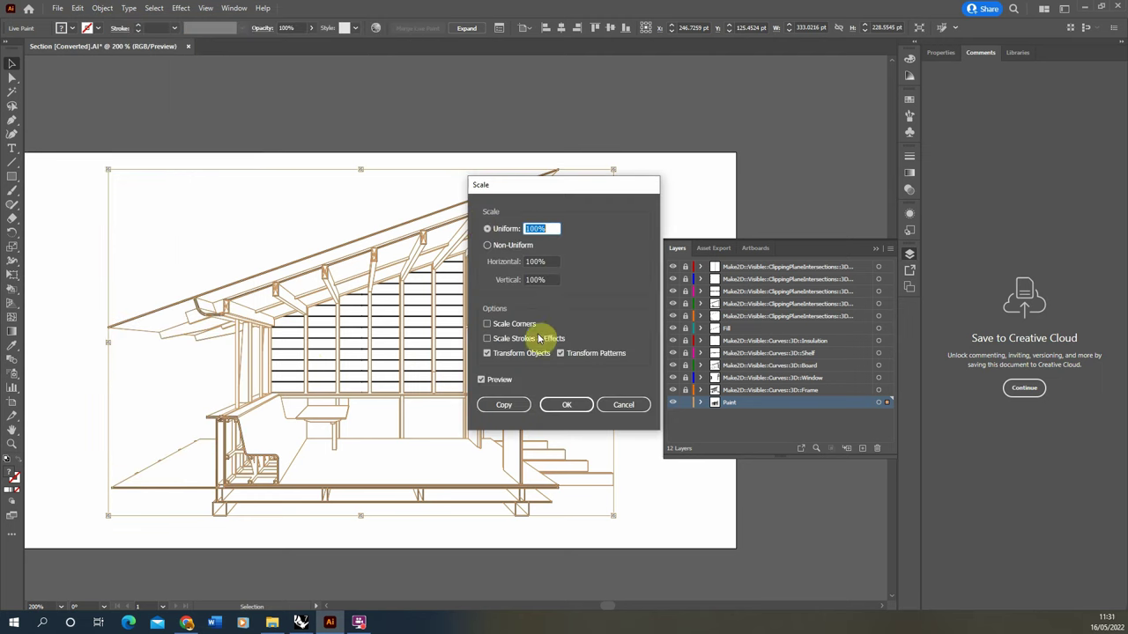
left_click(490, 354)
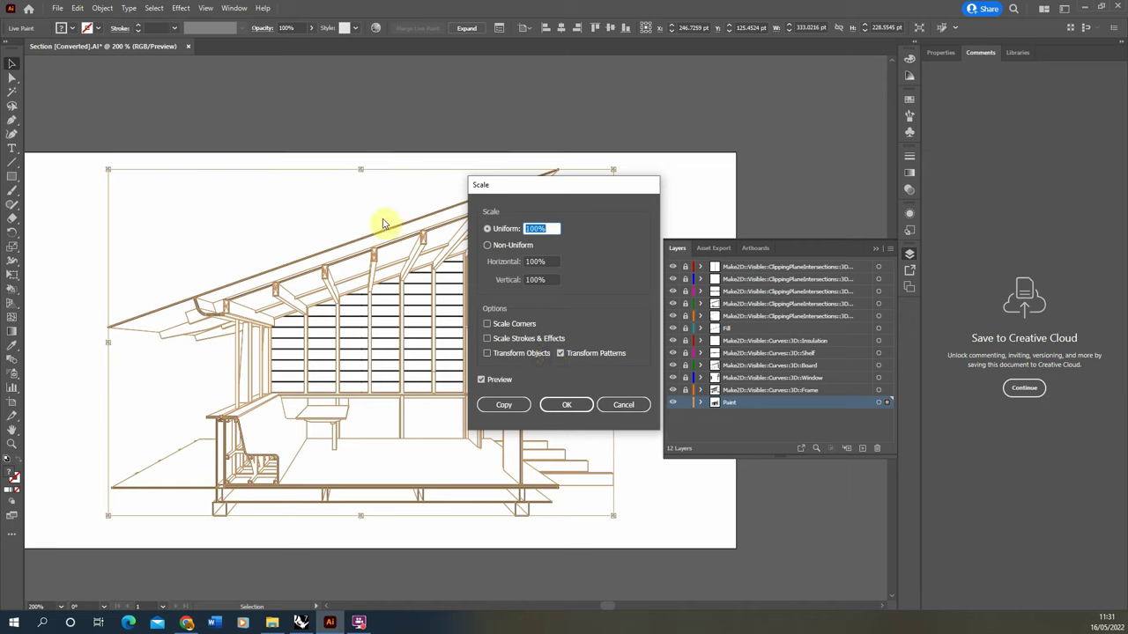
type("30")
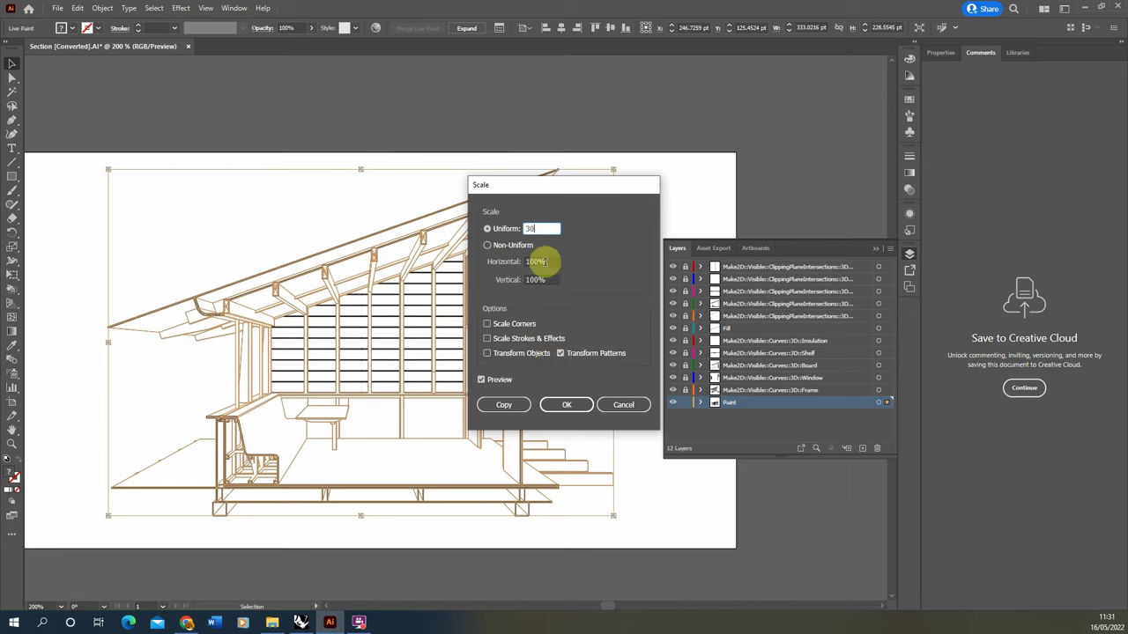
left_click(548, 261)
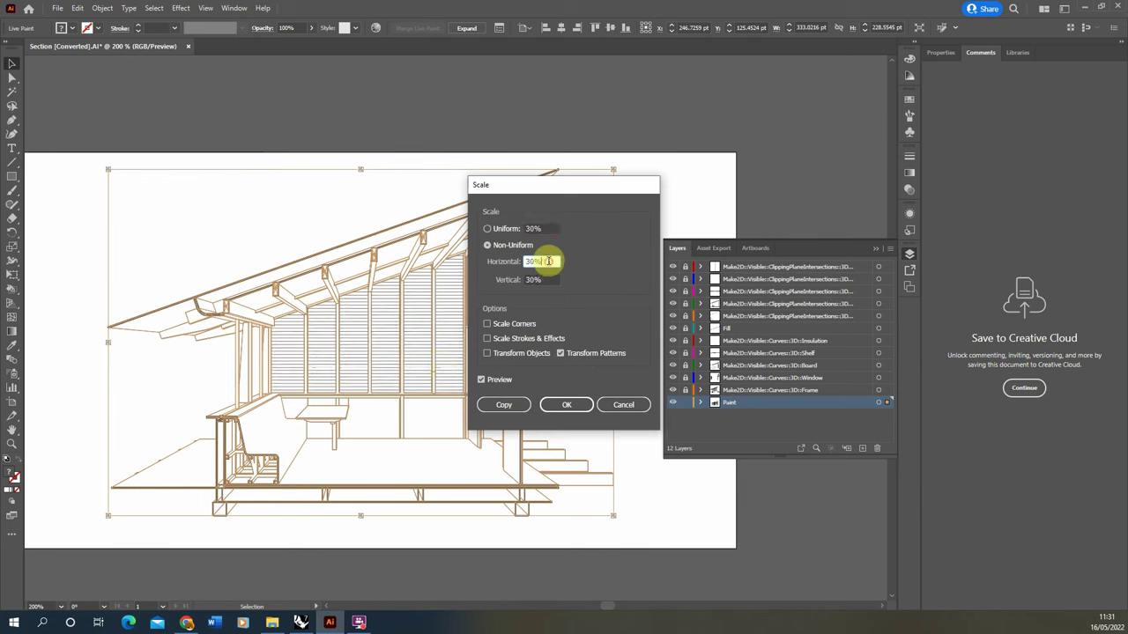
left_click(571, 404)
left_click(388, 120)
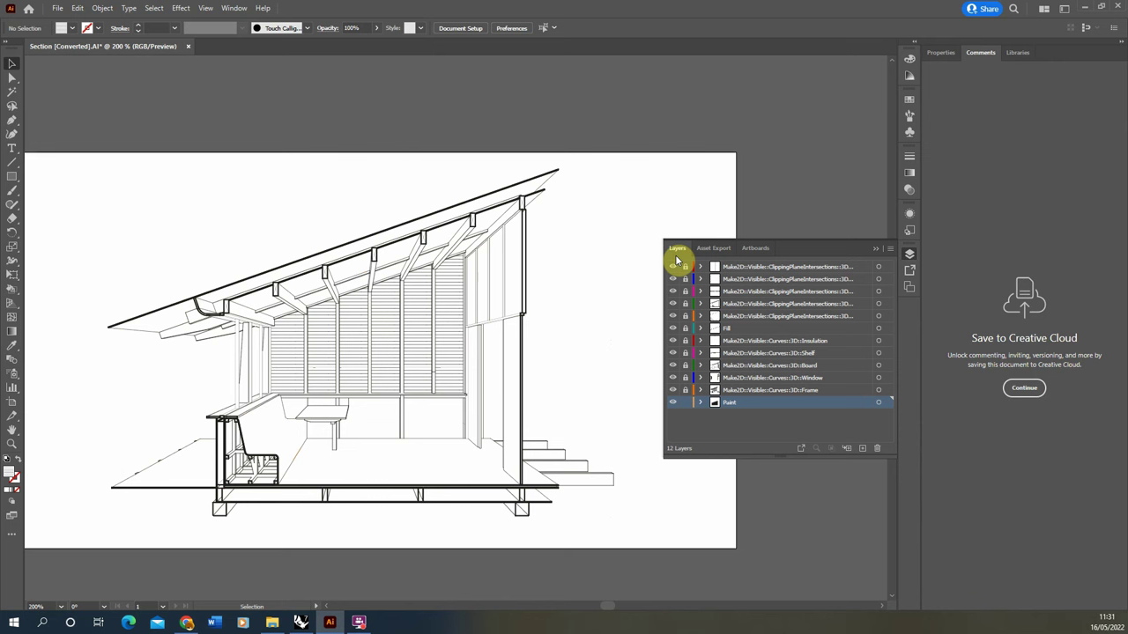
Lower the opacity of the Live Paint group to lighten the back wall's line pattern, and check it up close.
scroll(365, 358, "up", 3, "alt")
scroll(352, 443, "down", 2, "alt")
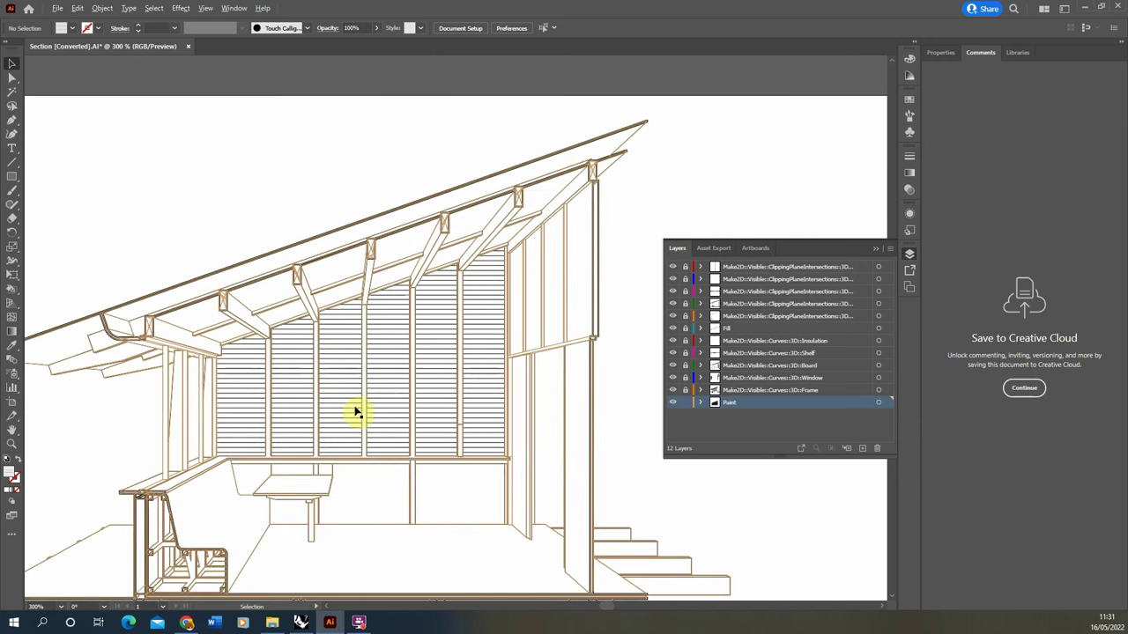
scroll(397, 395, "down", 1, "alt")
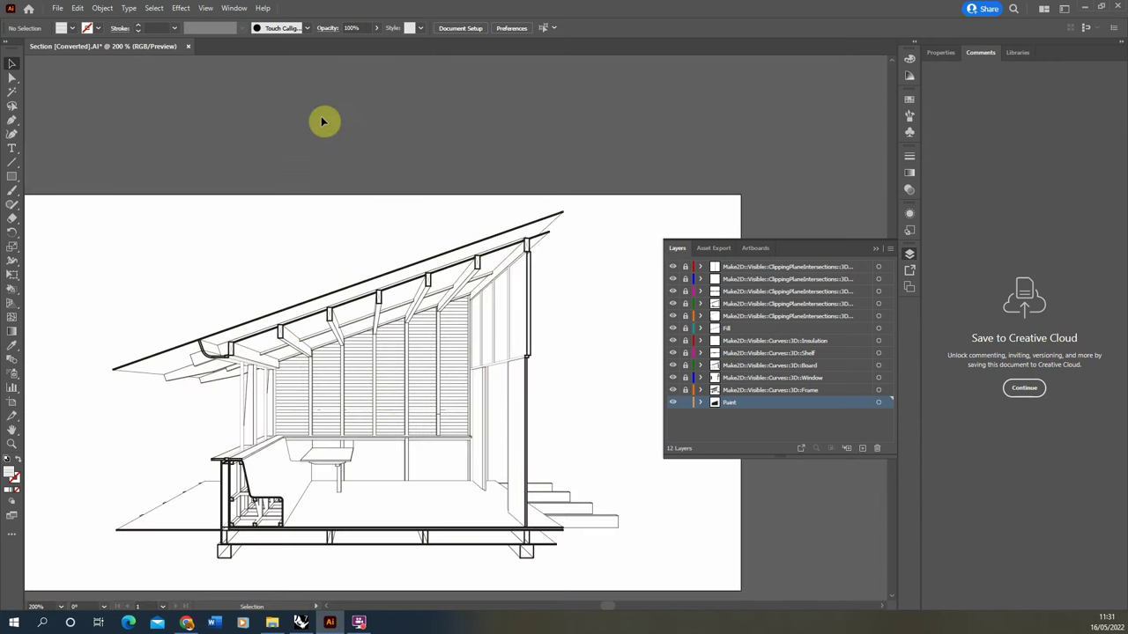
left_click(403, 414)
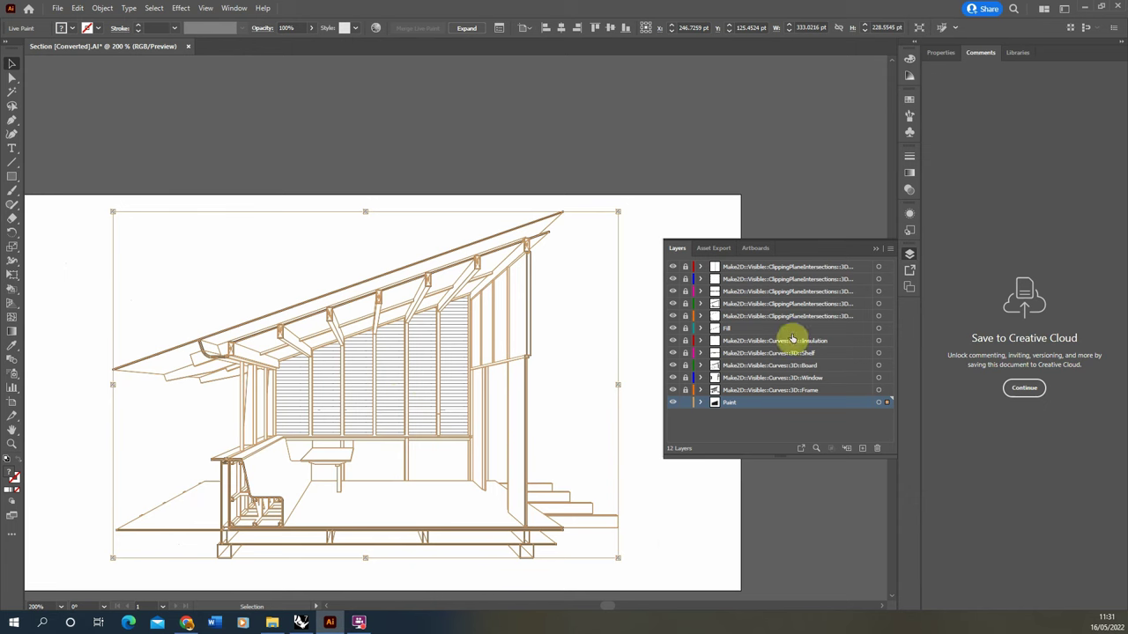
left_click(310, 28)
left_click(262, 78)
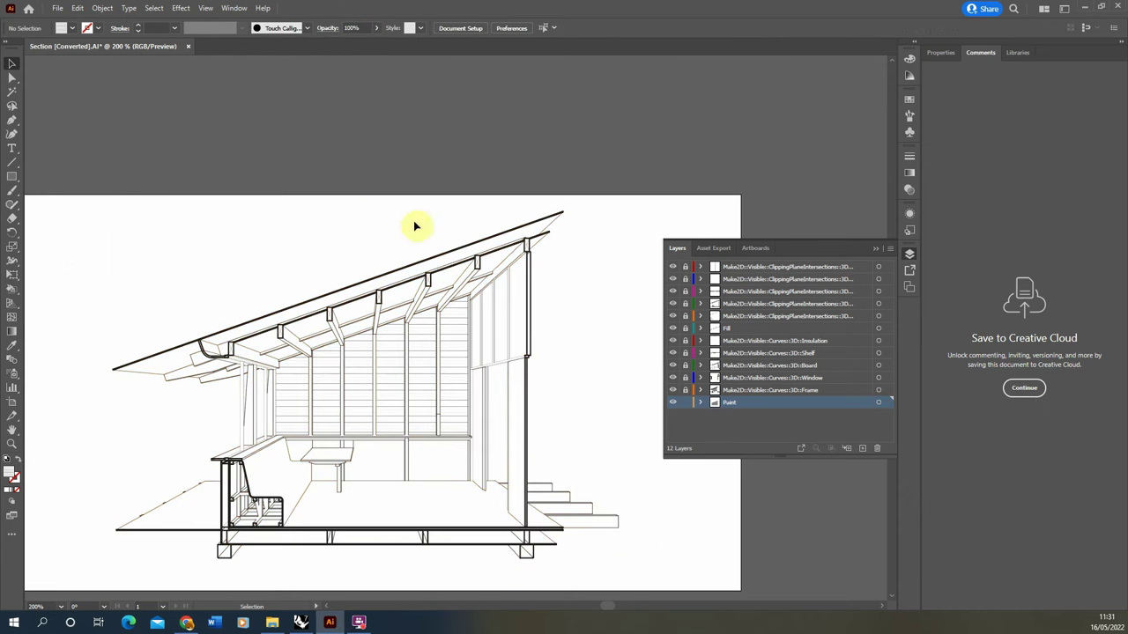
scroll(403, 330, "up", 3, "alt")
scroll(392, 343, "down", 3, "alt")
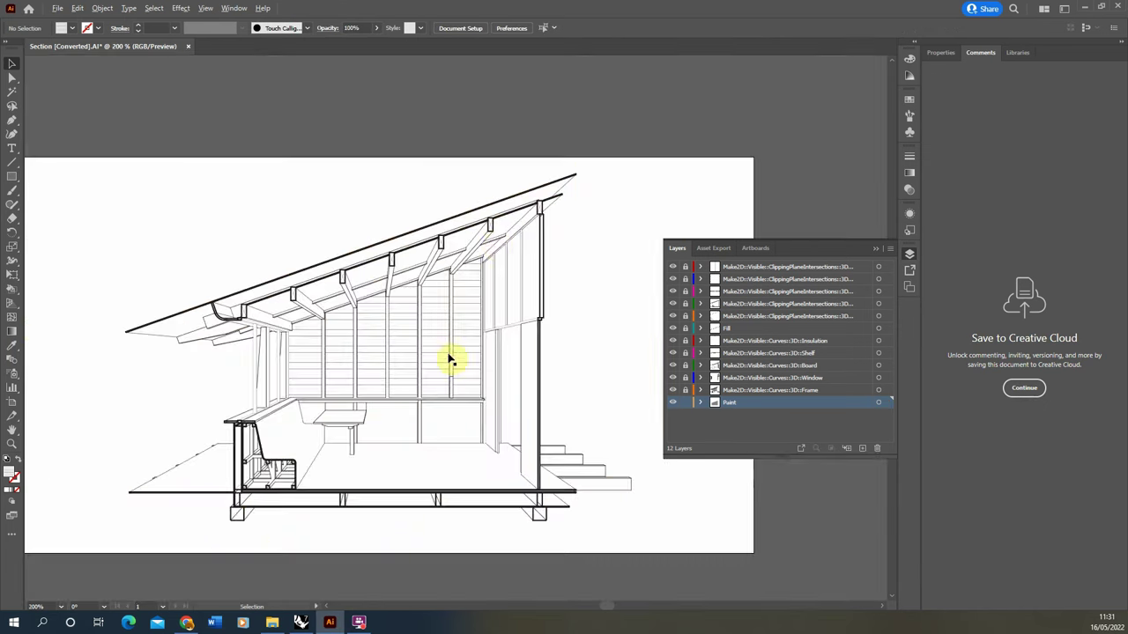
scroll(686, 177, "down", 1)
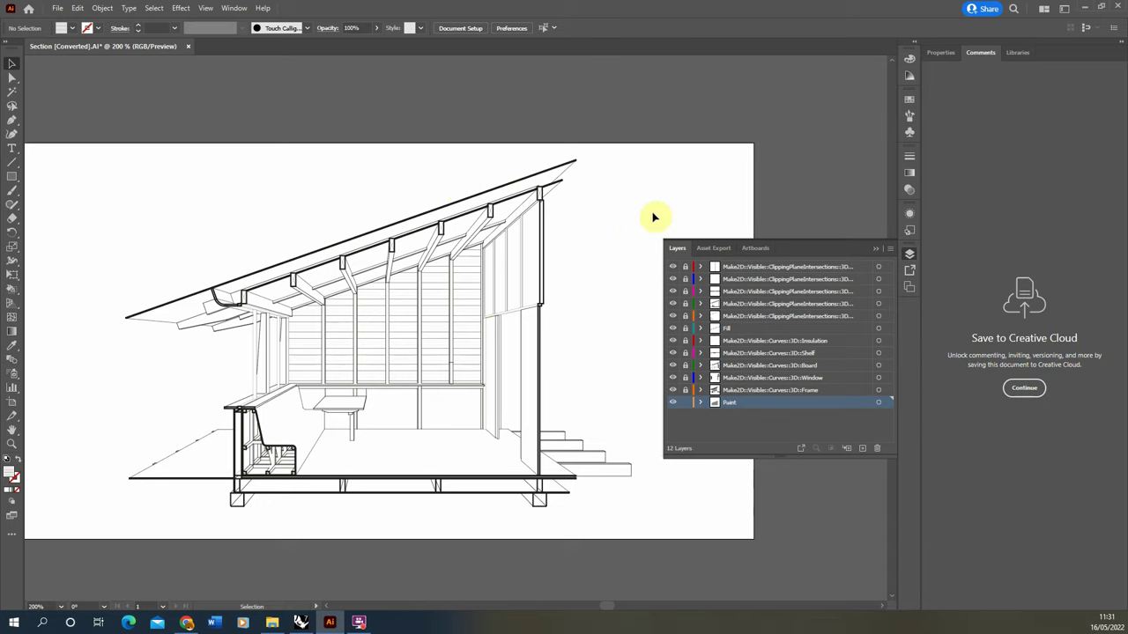